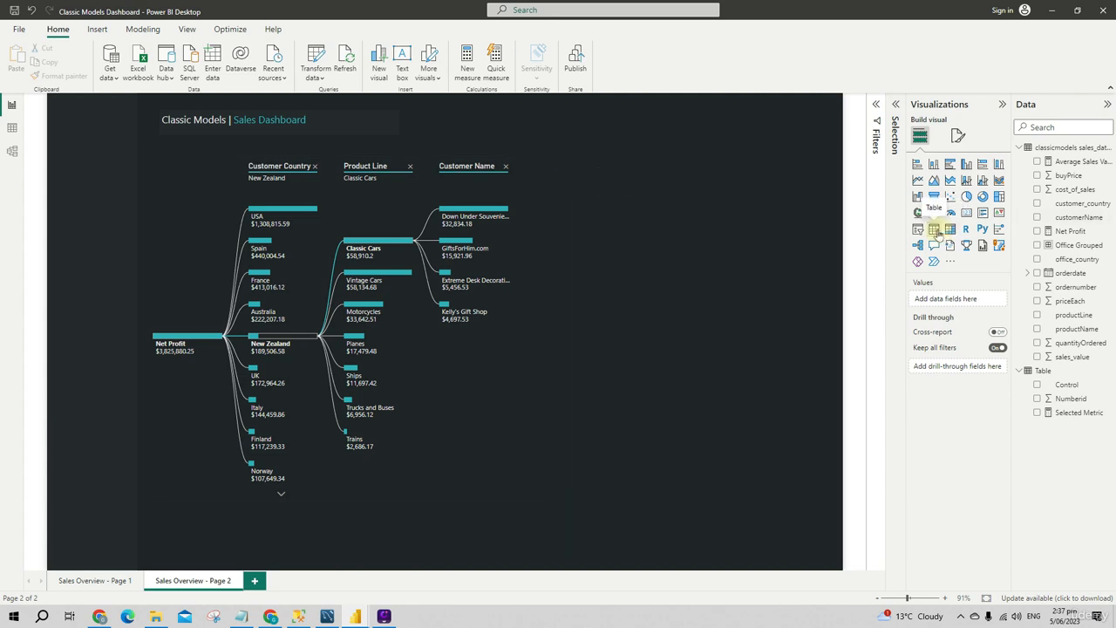
Insert a table visual showing orderdate with only Year and Month, plus the sum of sales_value
{"action": "left_click", "coordinate": [934, 230]}
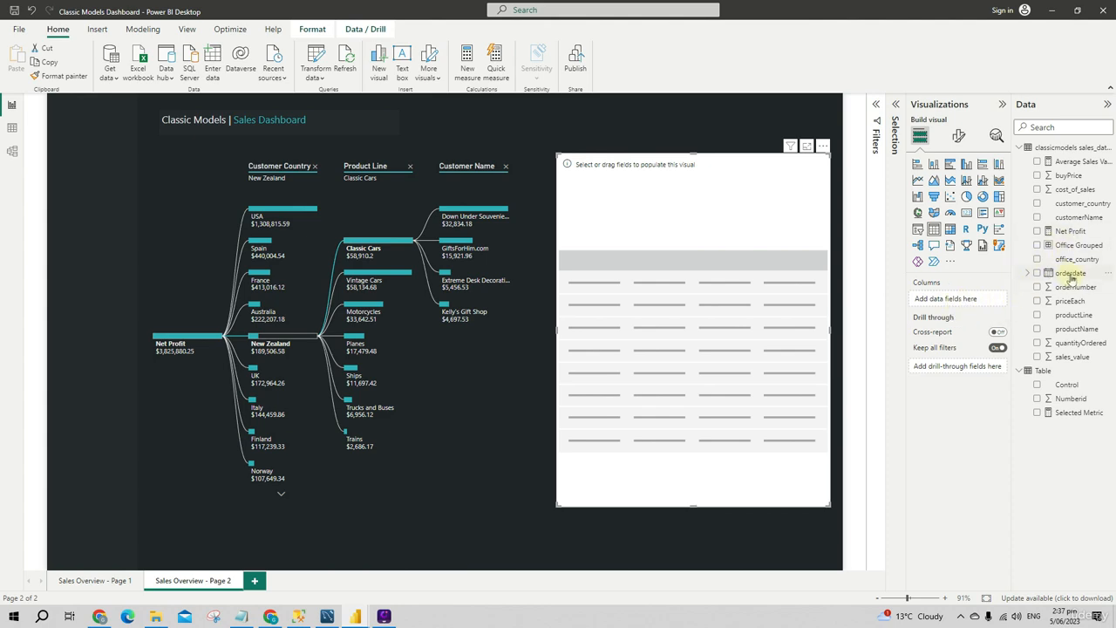
{"action": "left_click_drag", "start_coordinate": [1070, 275], "coordinate": [939, 333]}
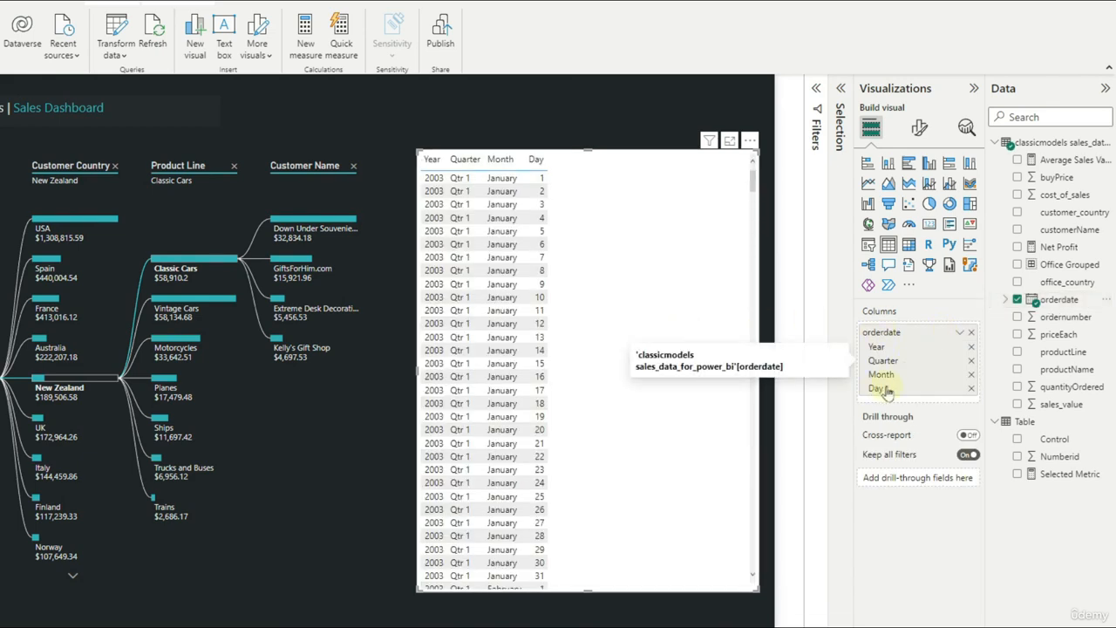
{"action": "left_click", "coordinate": [971, 389]}
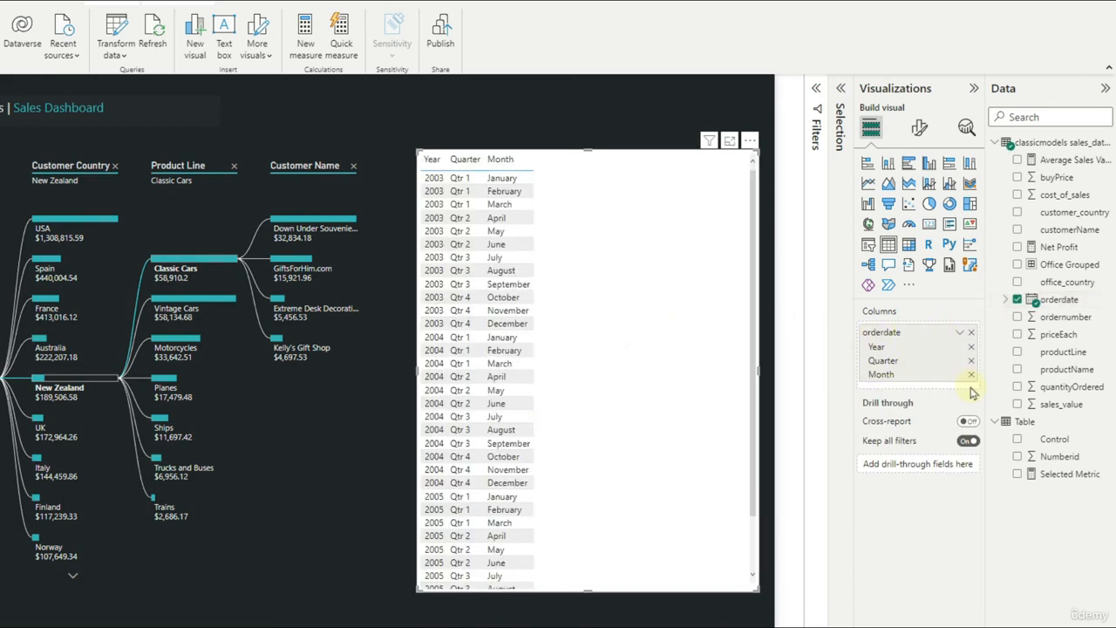
{"action": "left_click", "coordinate": [971, 360]}
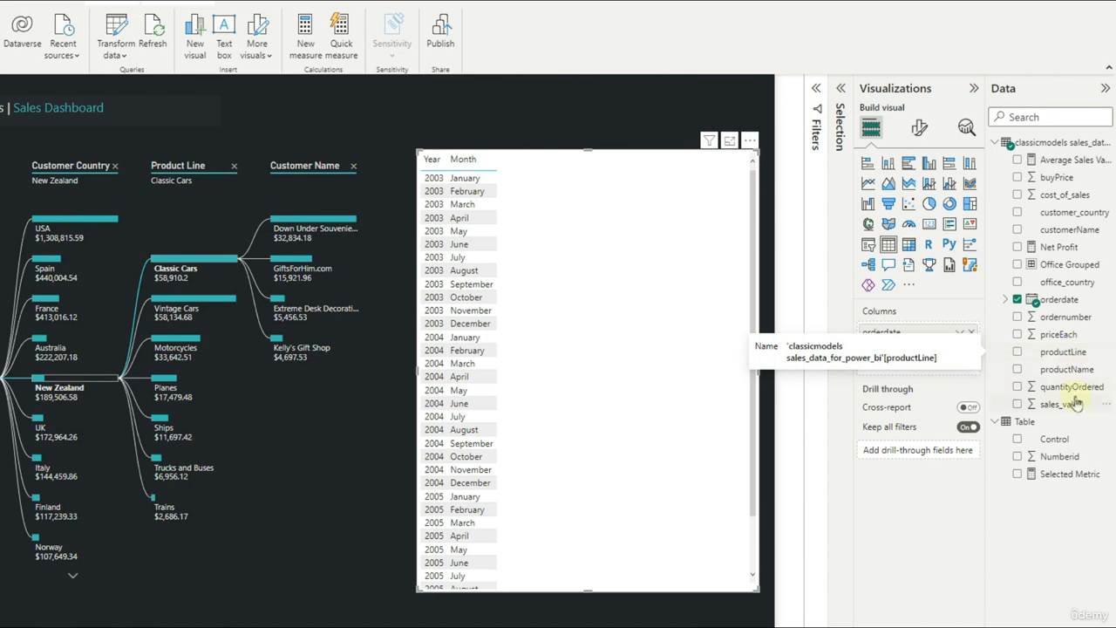
{"action": "left_click_drag", "start_coordinate": [1075, 408], "coordinate": [945, 376]}
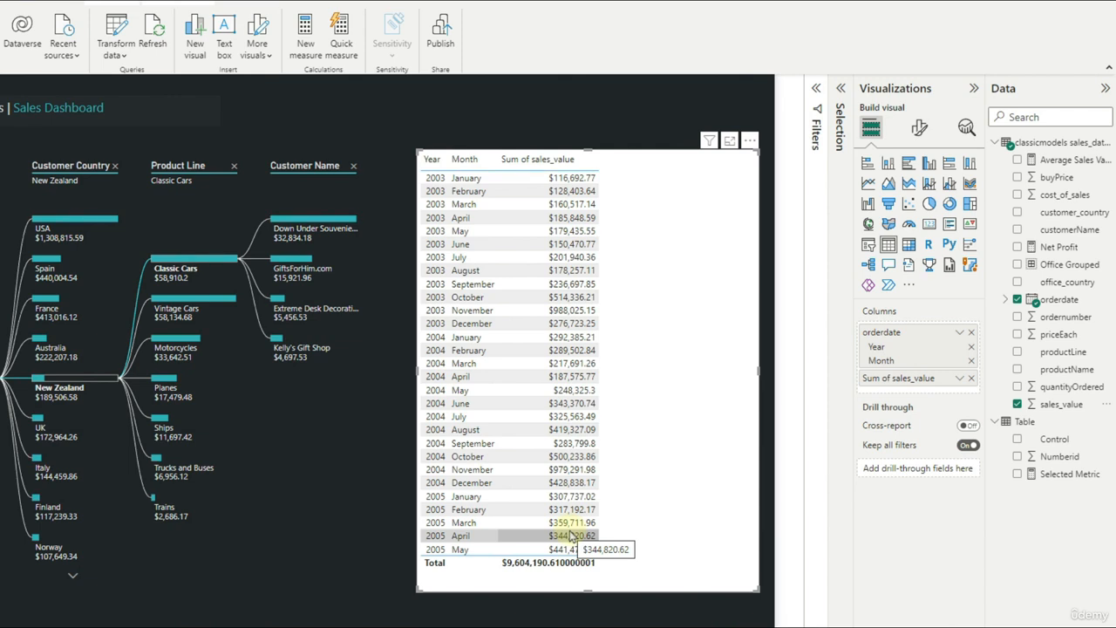
Start a quick measure from the sales_value field using the Month-over-month change calculation
{"action": "right_click", "coordinate": [1077, 414]}
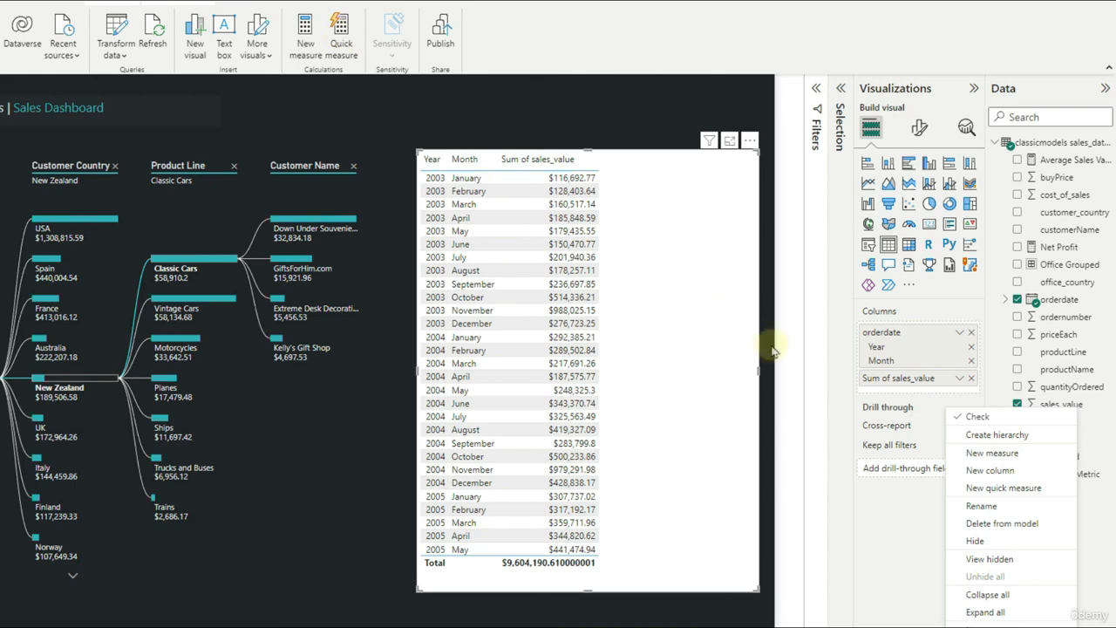
{"action": "left_click", "coordinate": [1003, 487]}
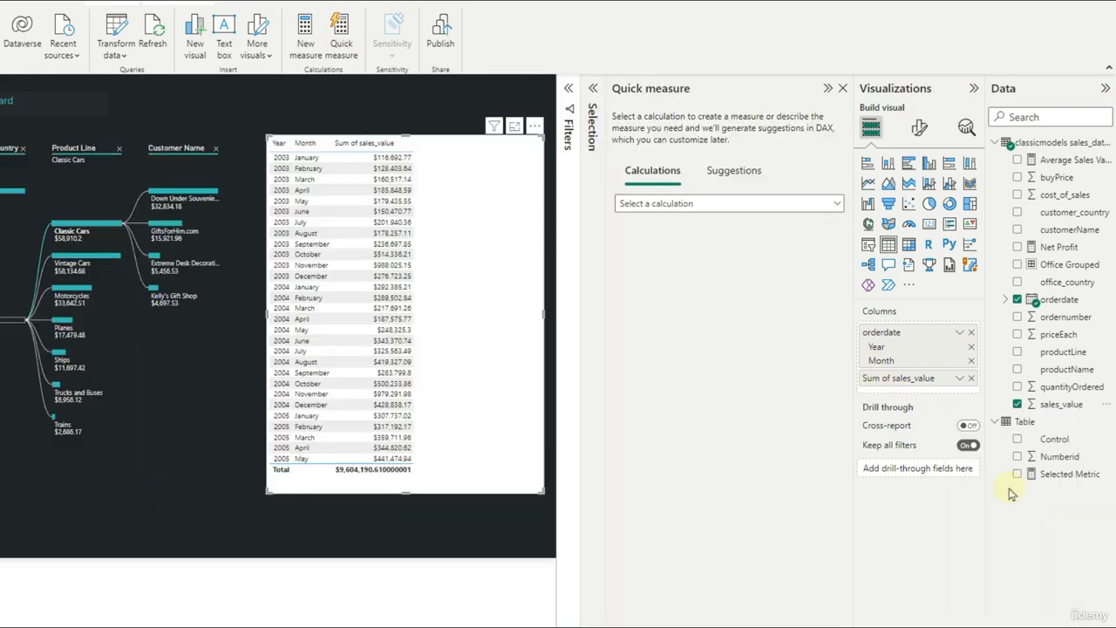
{"action": "left_click", "coordinate": [693, 203]}
{"action": "scroll", "coordinate": [688, 334], "scroll_direction": "down", "scroll_amount": 2}
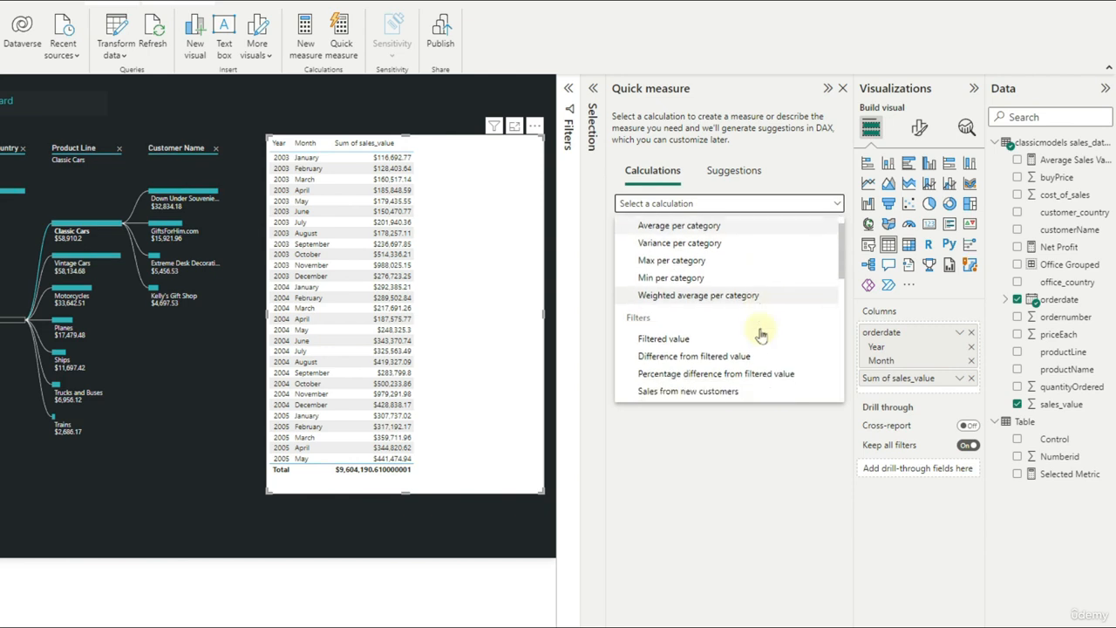
{"action": "scroll", "coordinate": [691, 336], "scroll_direction": "down", "scroll_amount": 2}
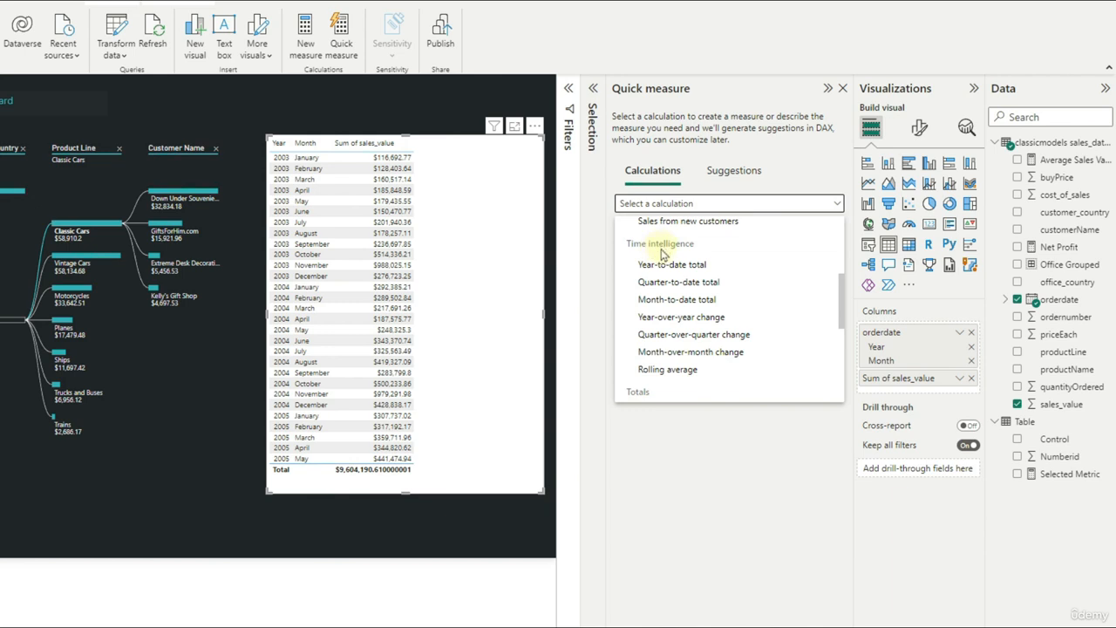
{"action": "scroll", "coordinate": [663, 253], "scroll_direction": "up", "scroll_amount": 4}
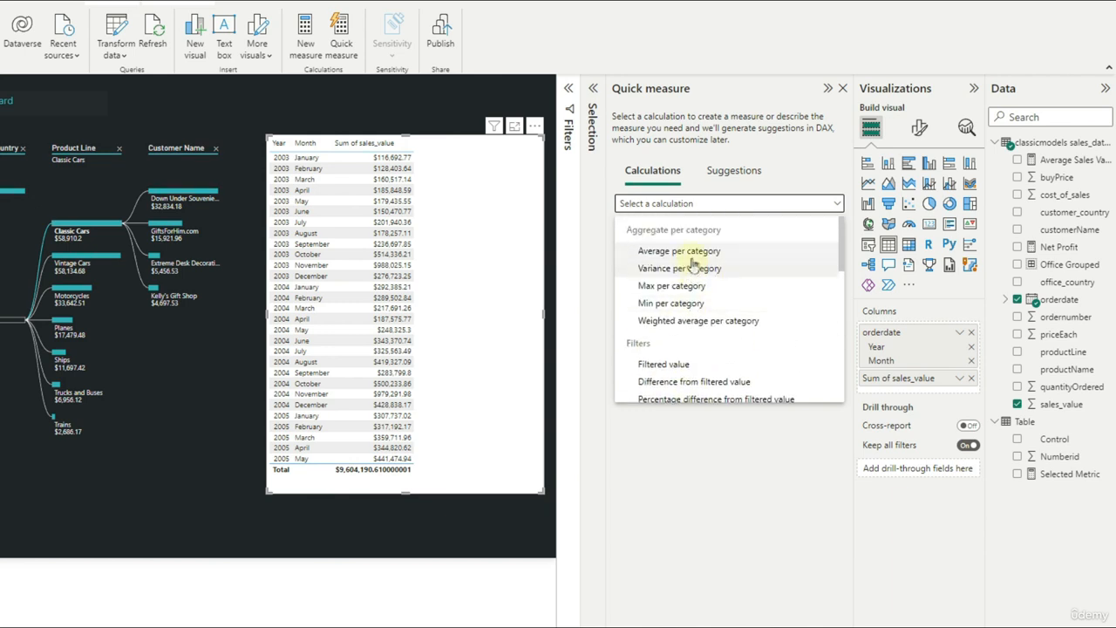
{"action": "scroll", "coordinate": [693, 262], "scroll_direction": "down", "scroll_amount": 5}
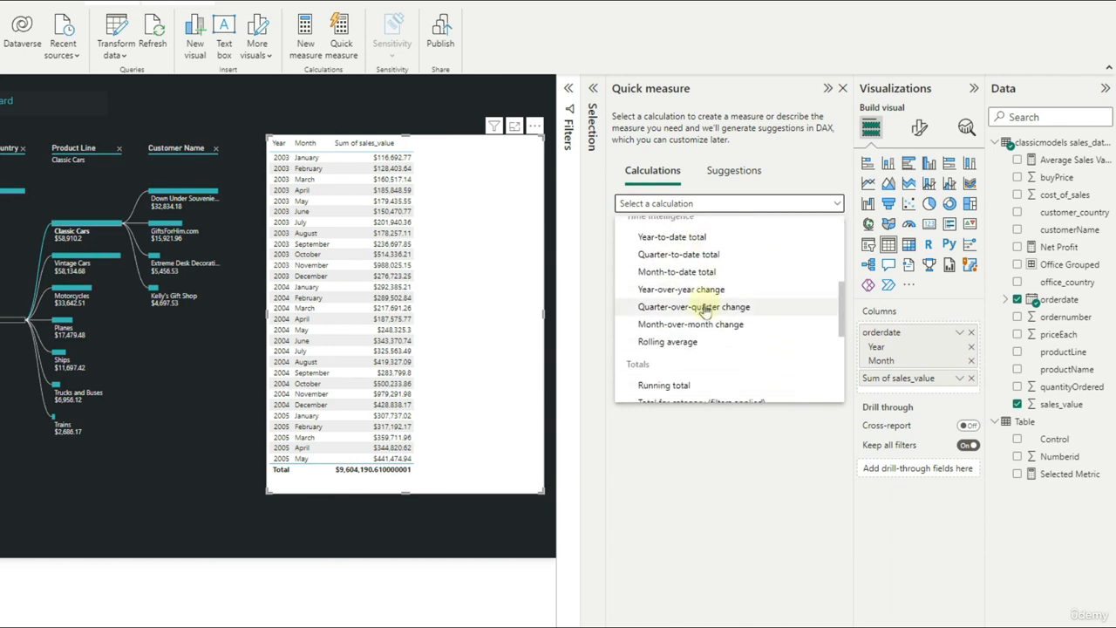
{"action": "left_click", "coordinate": [712, 324]}
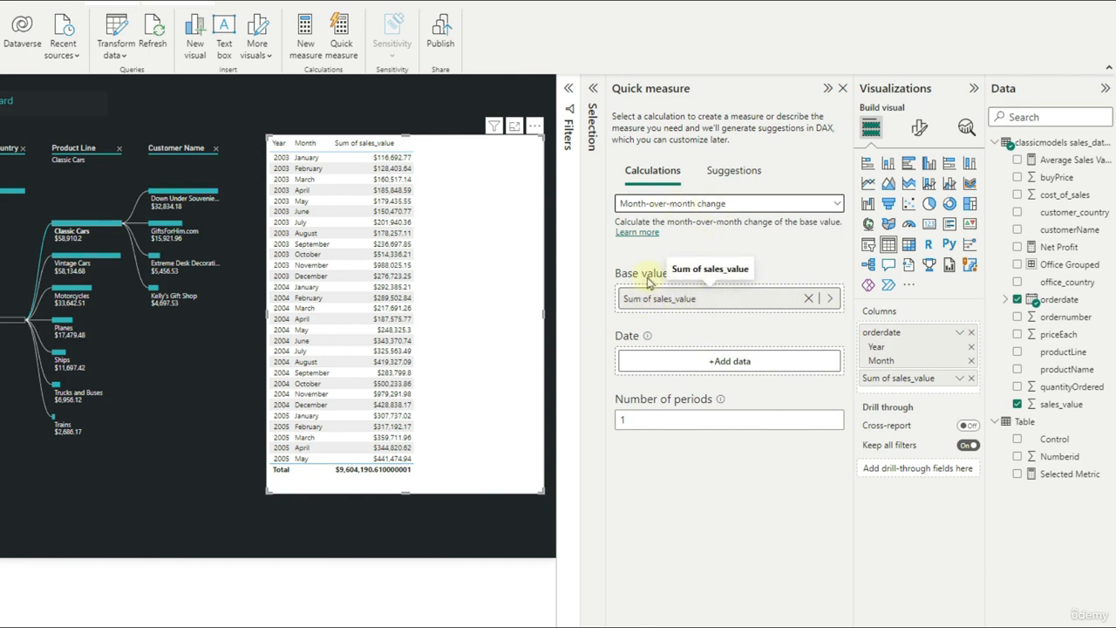
Set orderdate from the classicmodels sales table as the date of the month-over-month calculation
{"action": "left_click", "coordinate": [726, 361]}
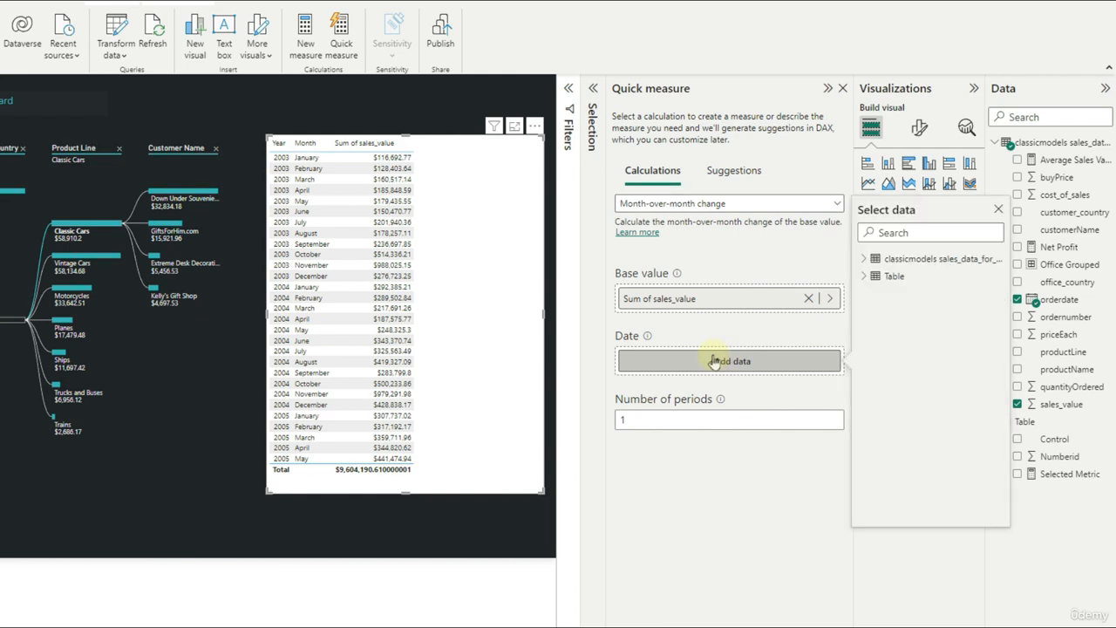
{"action": "left_click", "coordinate": [864, 259]}
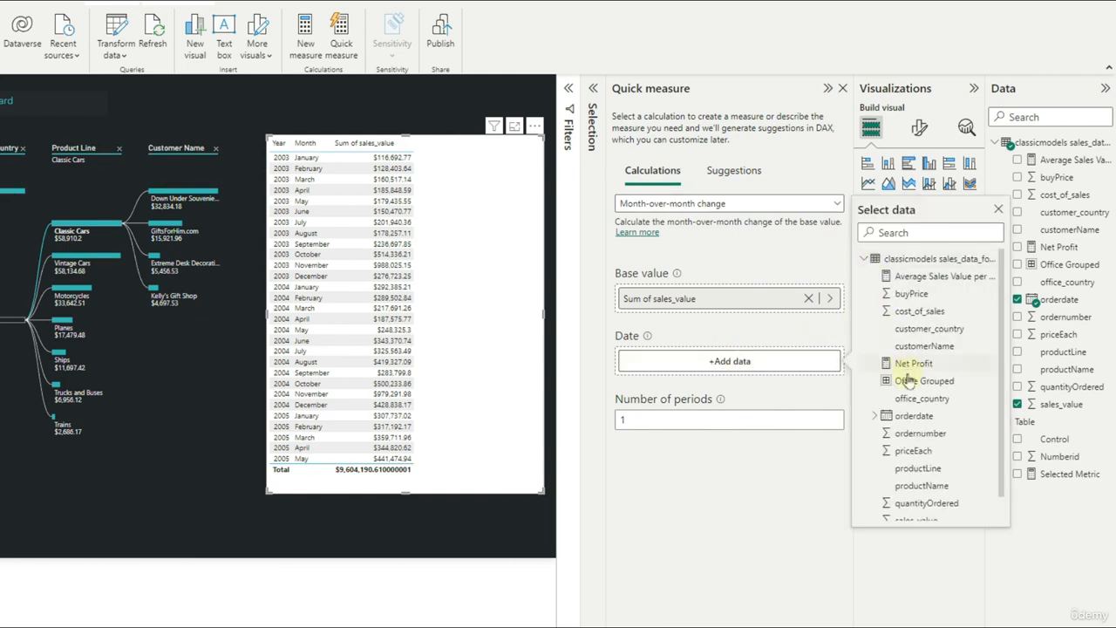
{"action": "left_click", "coordinate": [913, 416]}
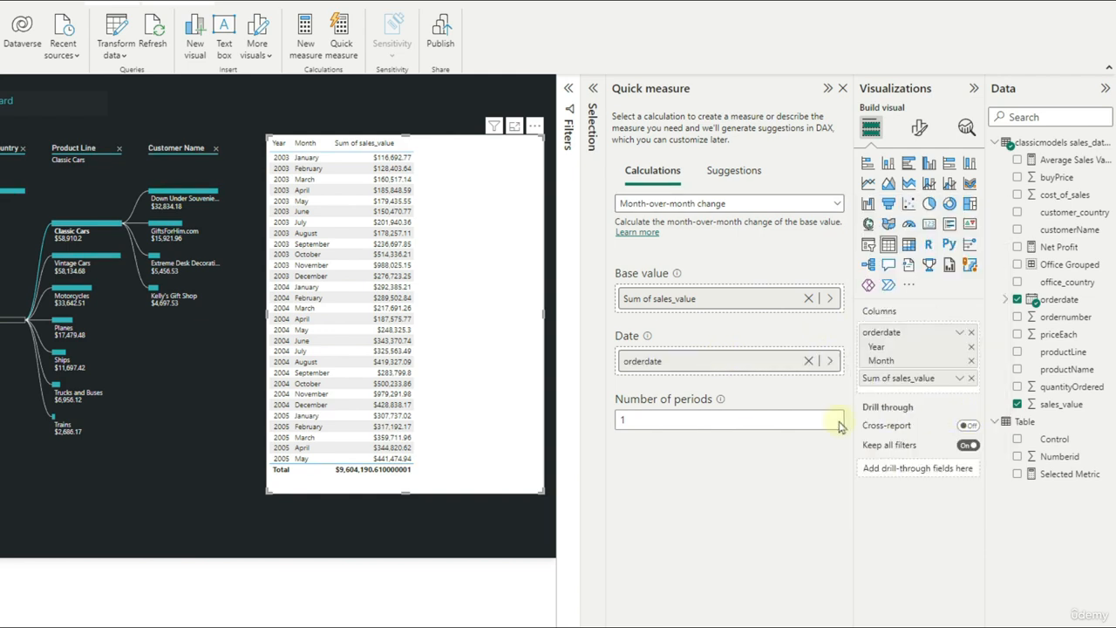
Create the month-over-month quick measure, close its formula, and add it as a column after the sum of sales_value
{"action": "left_click", "coordinate": [820, 625]}
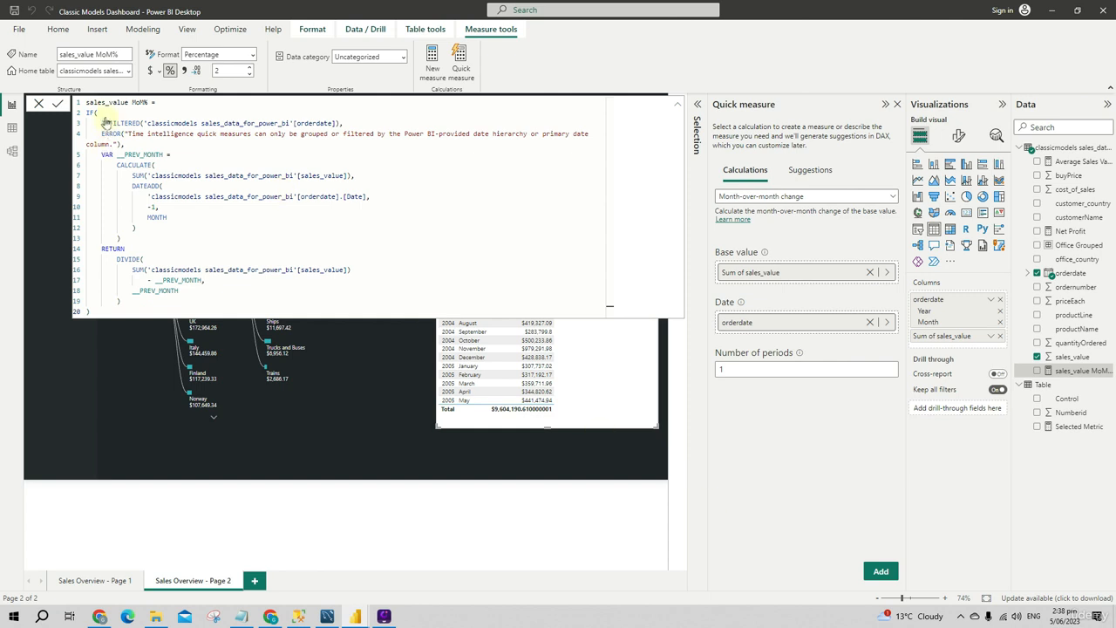
{"action": "left_click", "coordinate": [47, 106]}
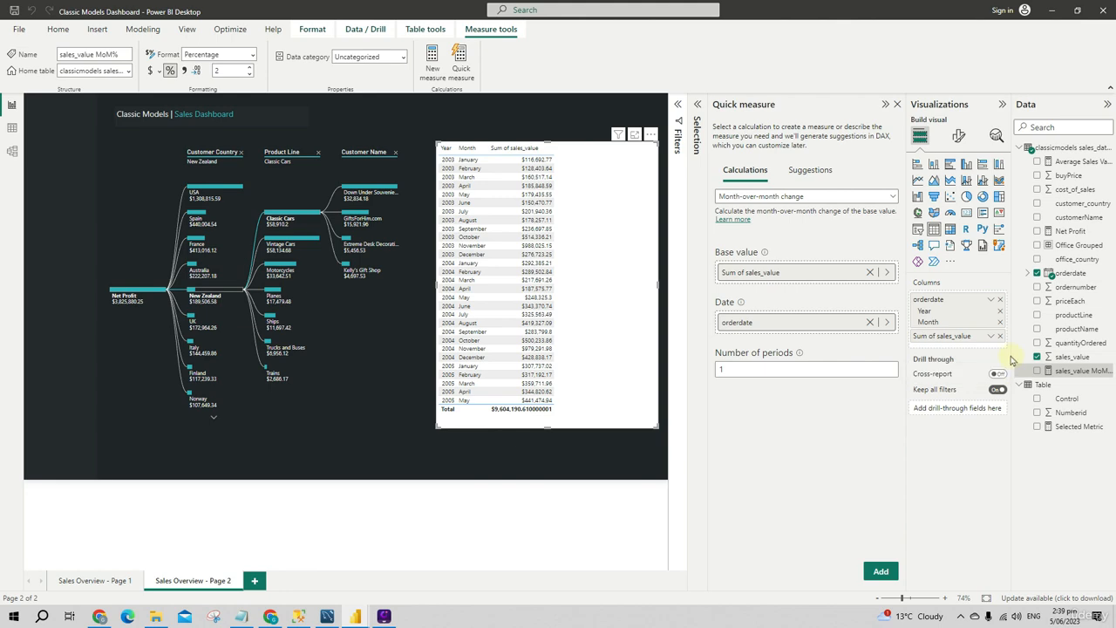
{"action": "mouse_move", "coordinate": [1011, 359]}
{"action": "left_mouse_down"}
{"action": "mouse_move", "coordinate": [985, 357]}
{"action": "mouse_move", "coordinate": [1011, 350]}
{"action": "left_mouse_up"}
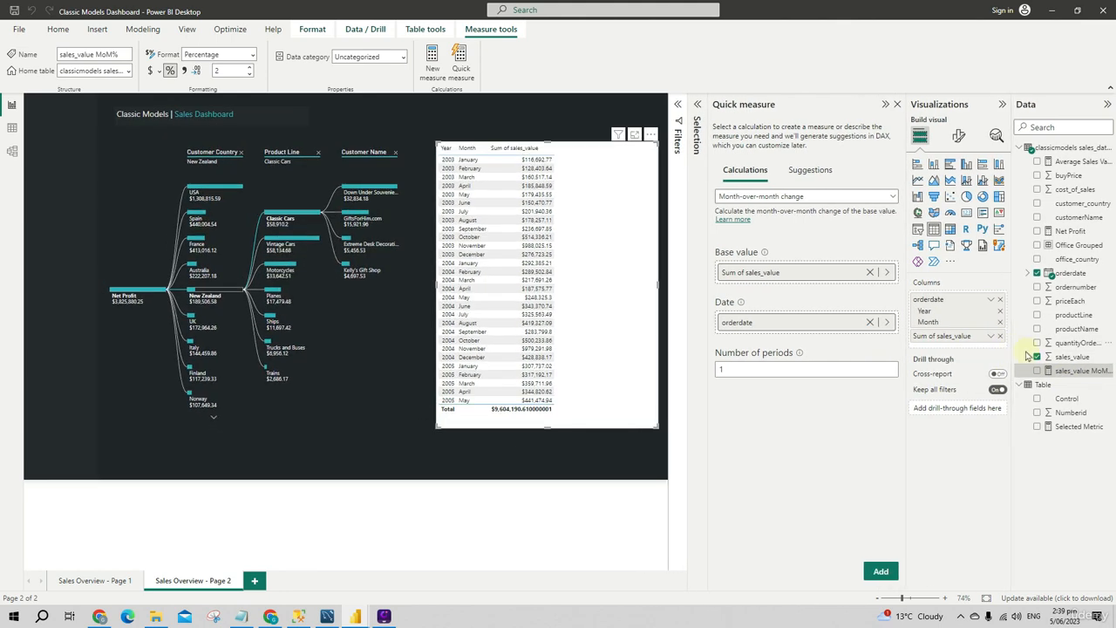
{"action": "left_click_drag", "start_coordinate": [1084, 370], "coordinate": [954, 347]}
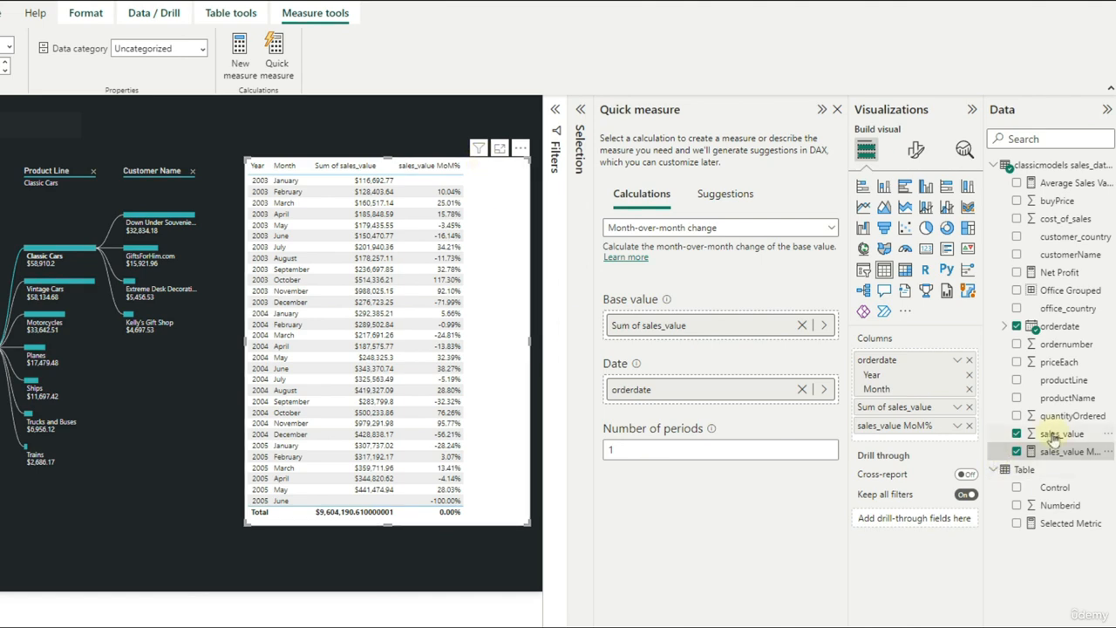
Start another quick measure with the Year-to-date total calculation
{"action": "left_click", "coordinate": [276, 68]}
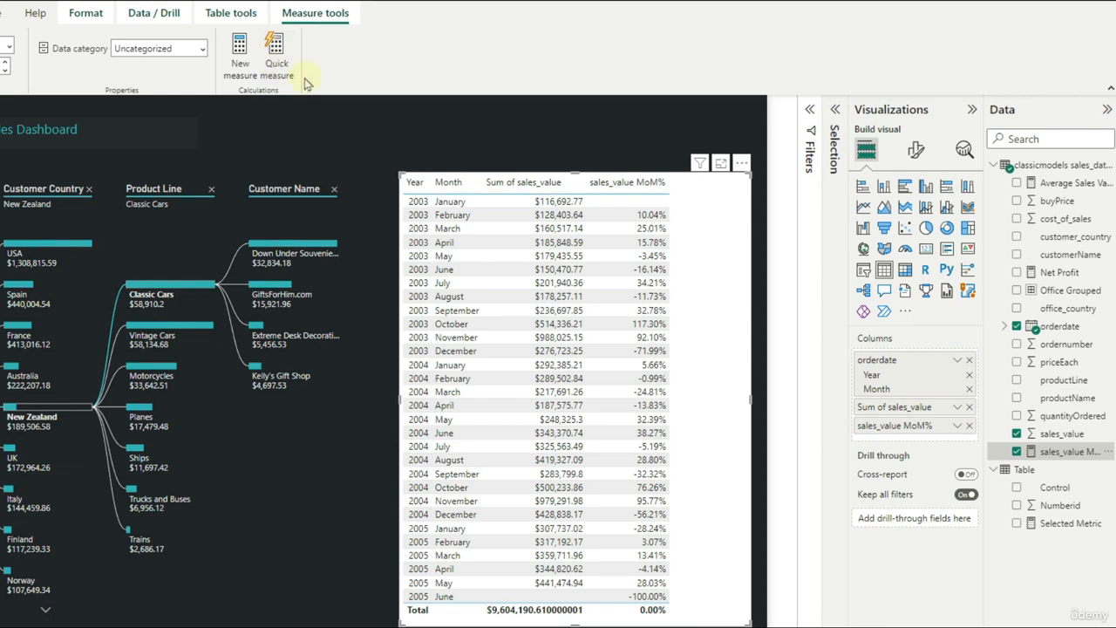
{"action": "left_click", "coordinate": [278, 69]}
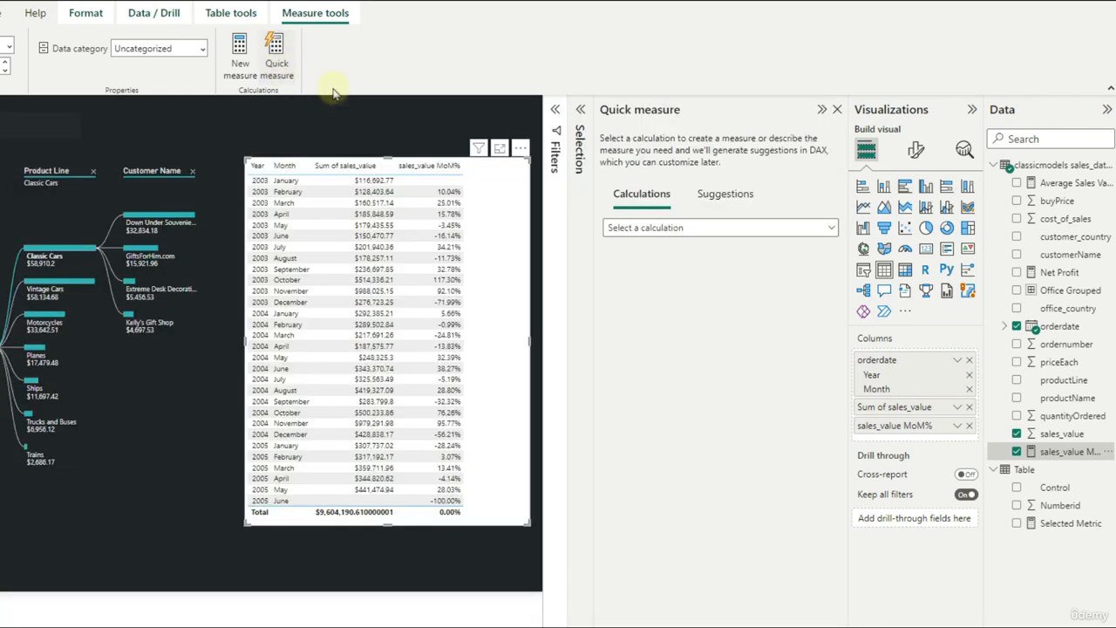
{"action": "left_click", "coordinate": [679, 227]}
{"action": "scroll", "coordinate": [740, 291], "scroll_direction": "down", "scroll_amount": 3}
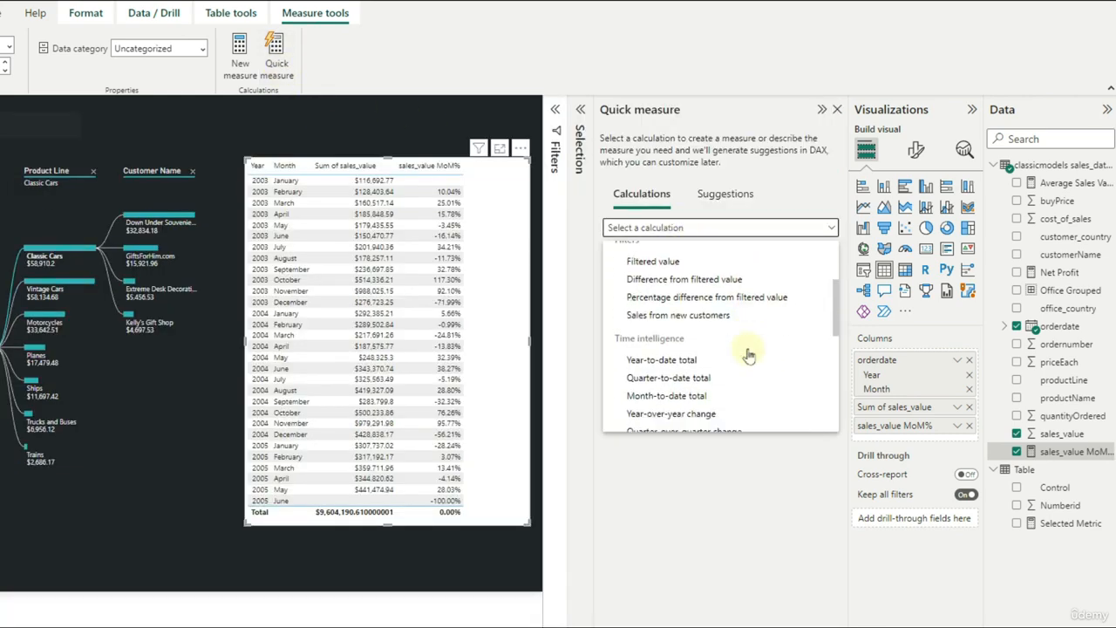
{"action": "scroll", "coordinate": [748, 353], "scroll_direction": "down", "scroll_amount": 1}
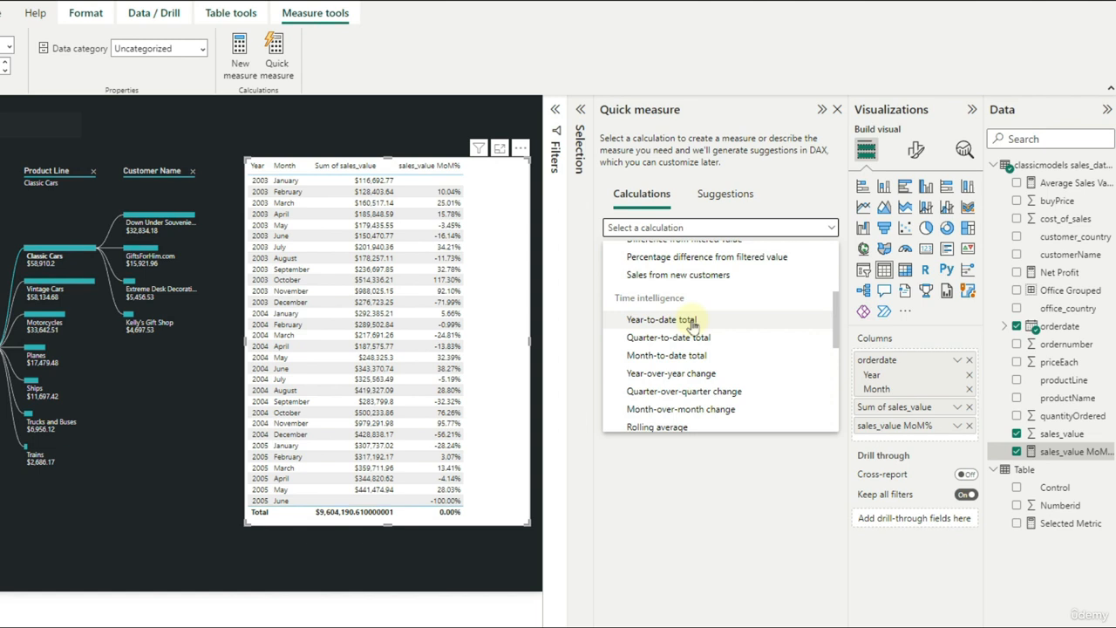
{"action": "left_click", "coordinate": [692, 322]}
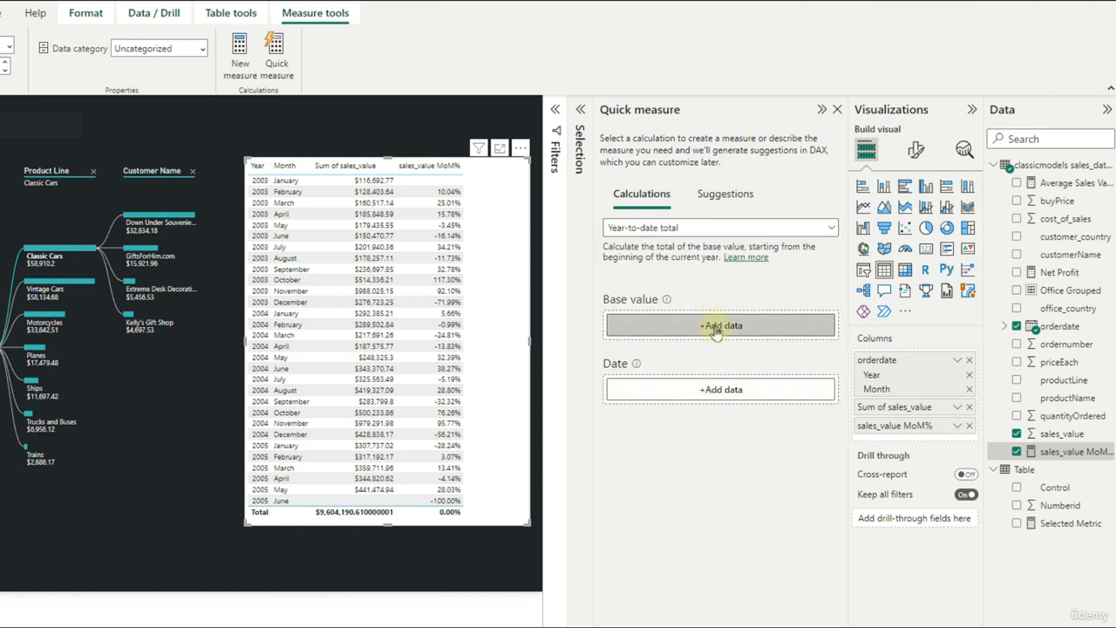
Set the year-to-date calculation's base value to the sum of sales_value and its date to orderdate
{"action": "left_click", "coordinate": [713, 327]}
{"action": "left_click", "coordinate": [860, 220]}
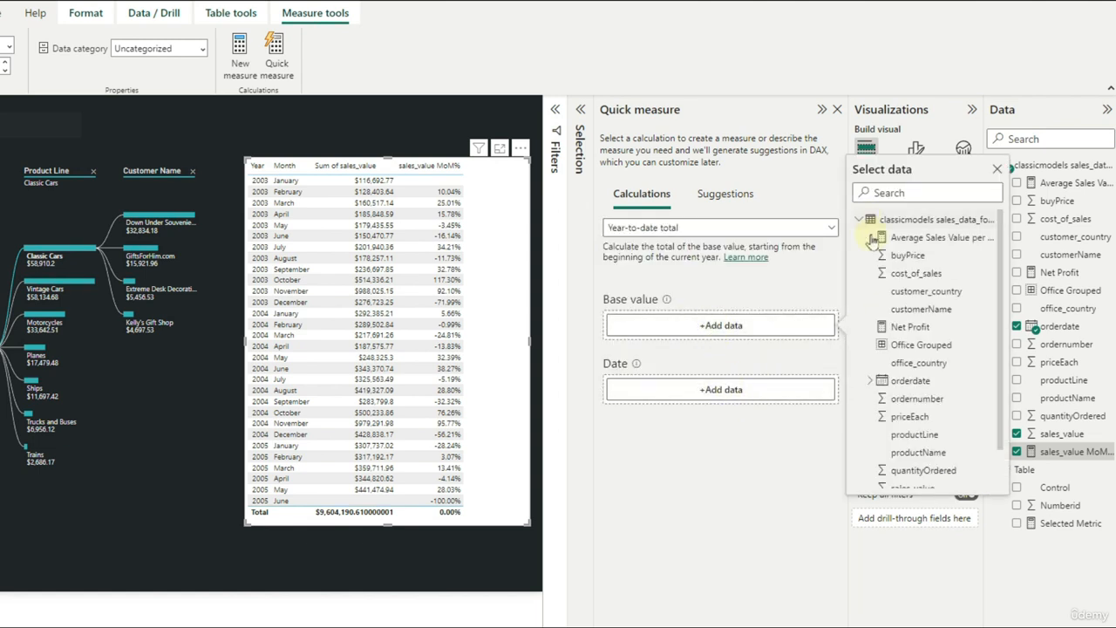
{"action": "scroll", "coordinate": [926, 401], "scroll_direction": "down", "scroll_amount": 1}
{"action": "left_click", "coordinate": [923, 444]}
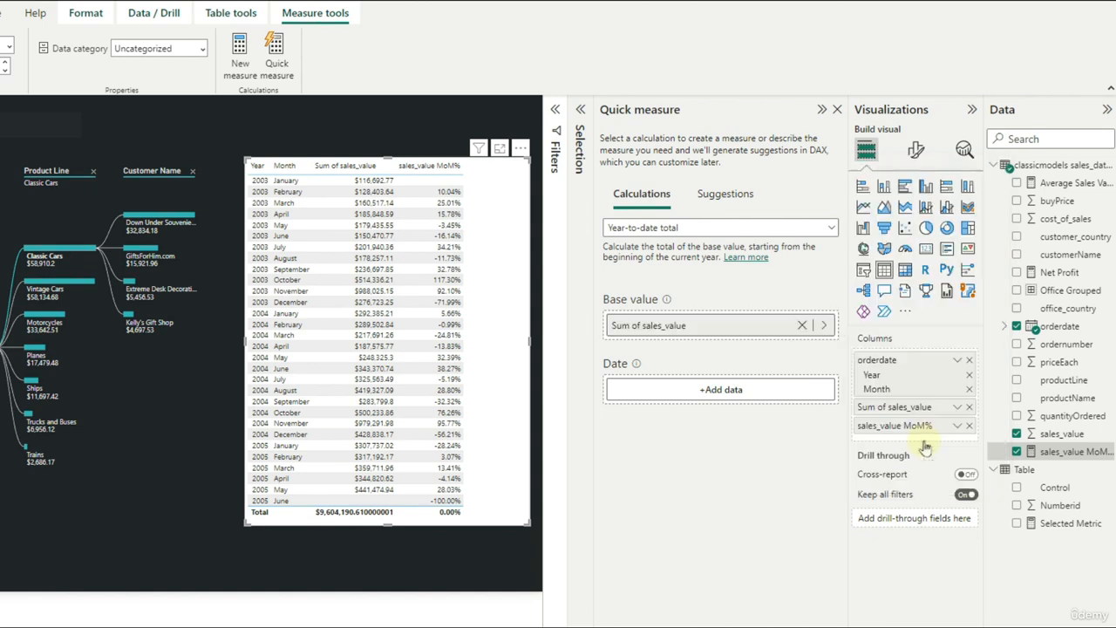
{"action": "left_click", "coordinate": [723, 390]}
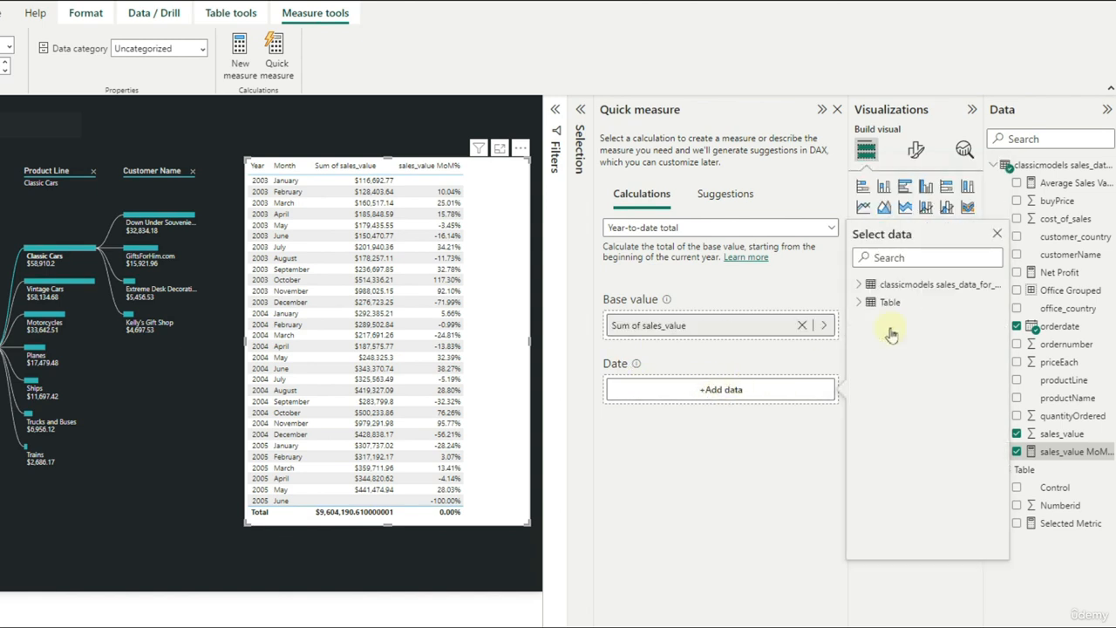
{"action": "left_click", "coordinate": [859, 286]}
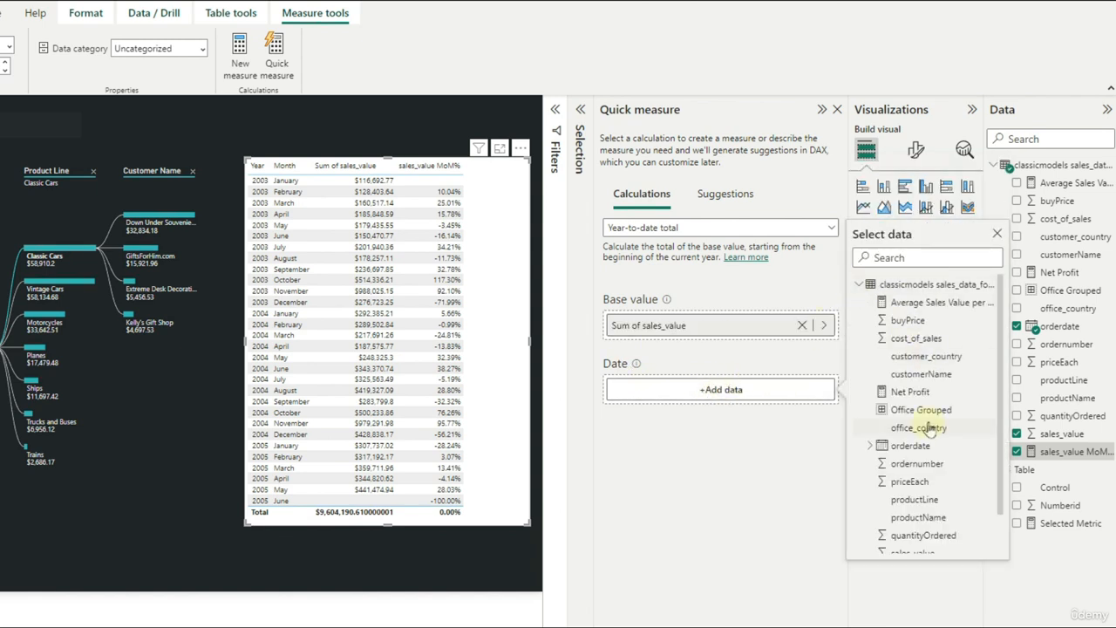
{"action": "scroll", "coordinate": [923, 488], "scroll_direction": "down", "scroll_amount": 1}
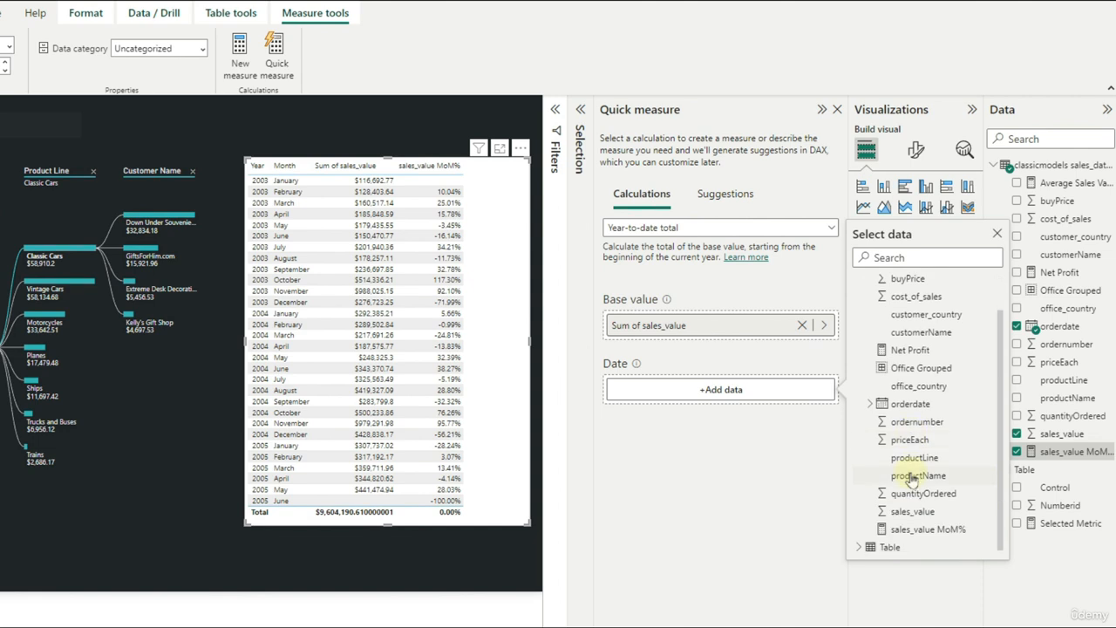
{"action": "scroll", "coordinate": [935, 482], "scroll_direction": "up", "scroll_amount": 1}
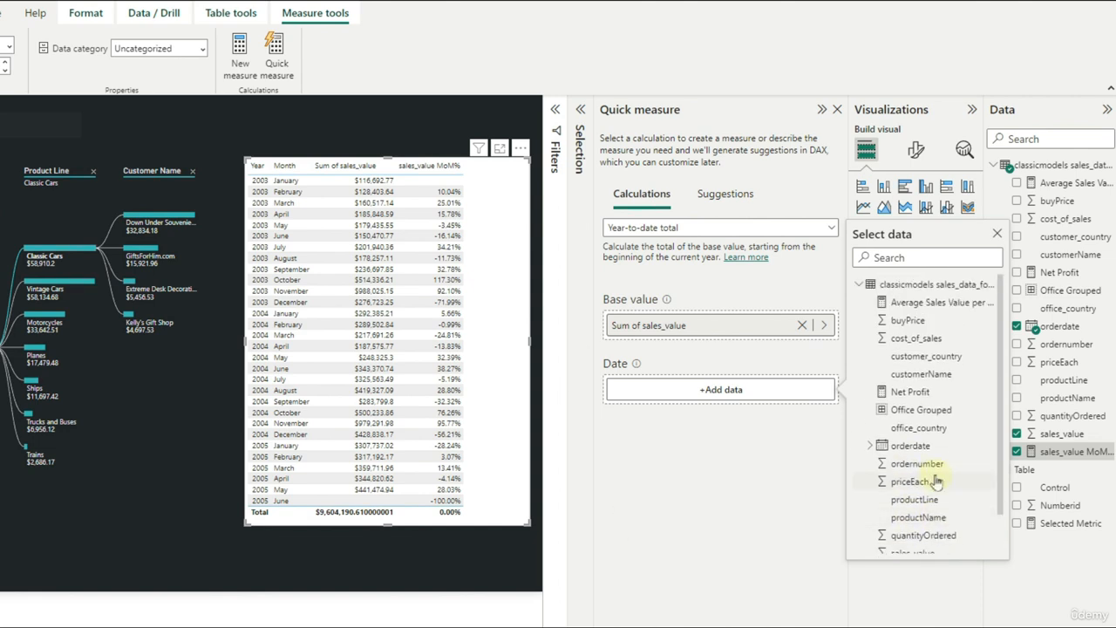
{"action": "left_click", "coordinate": [910, 445]}
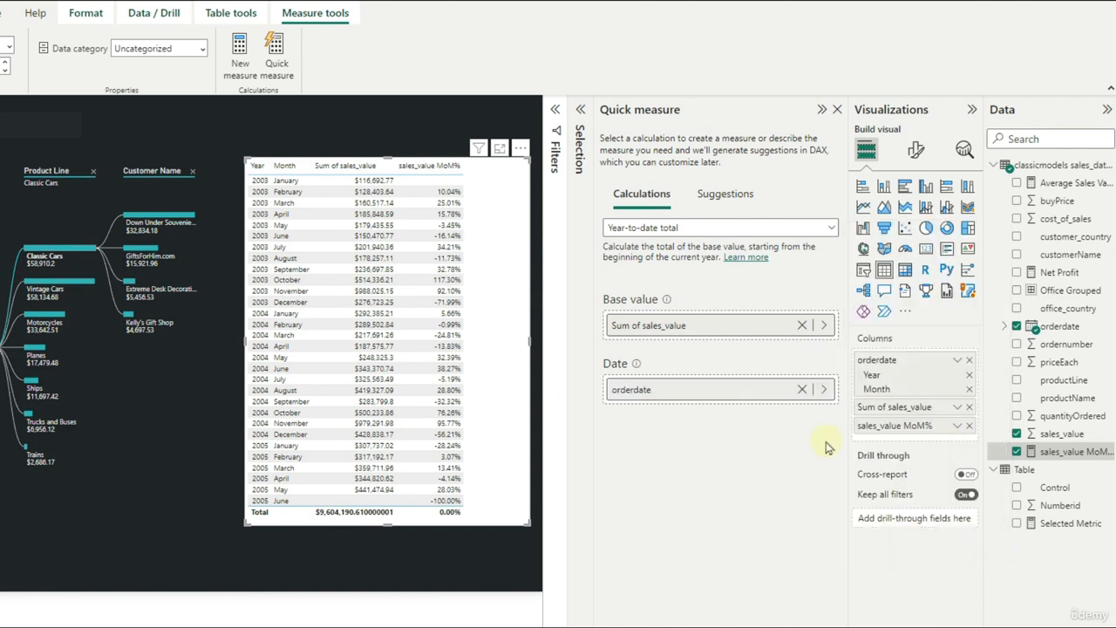
Create the year-to-date quick measure, add it as the table's last column, and close the quick measure setup
{"action": "left_click", "coordinate": [626, 624]}
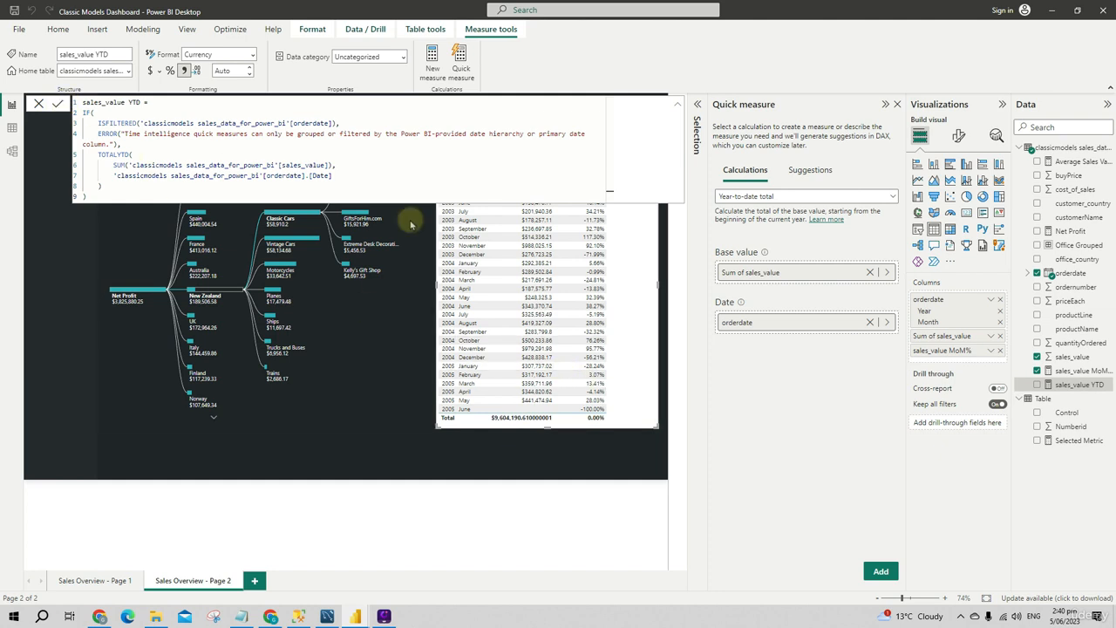
{"action": "left_click", "coordinate": [39, 102]}
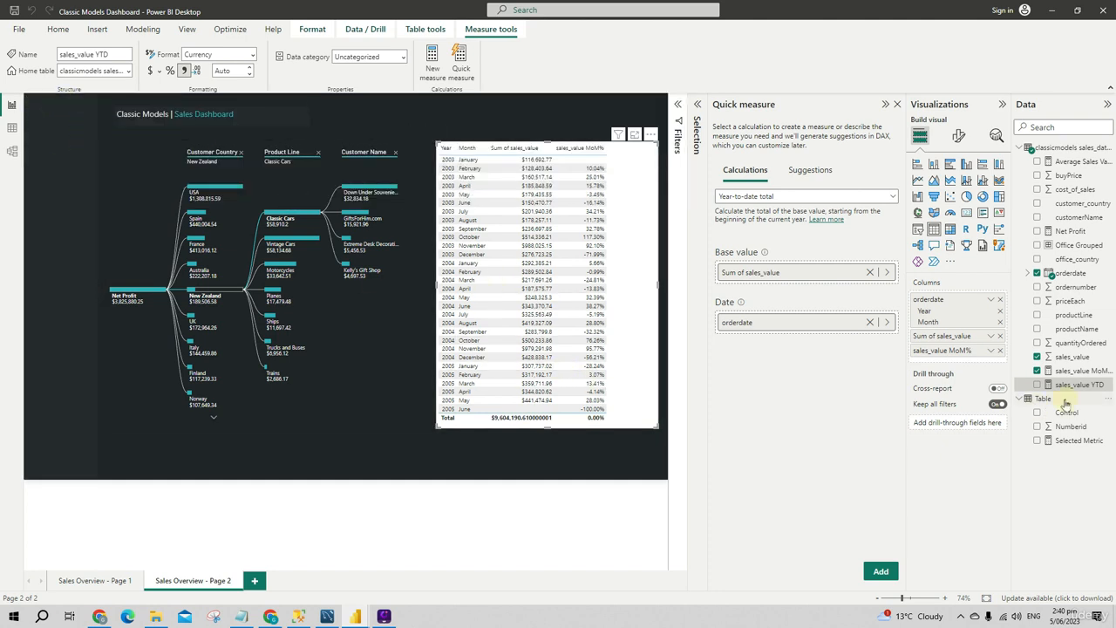
{"action": "left_click_drag", "start_coordinate": [1071, 385], "coordinate": [964, 367]}
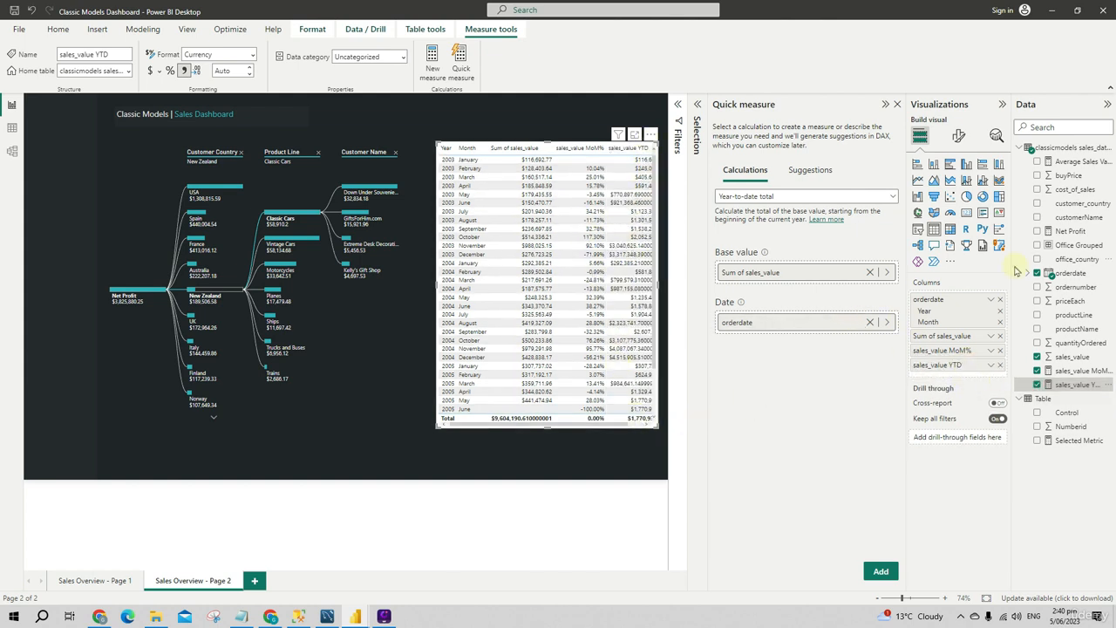
{"action": "left_click", "coordinate": [899, 105]}
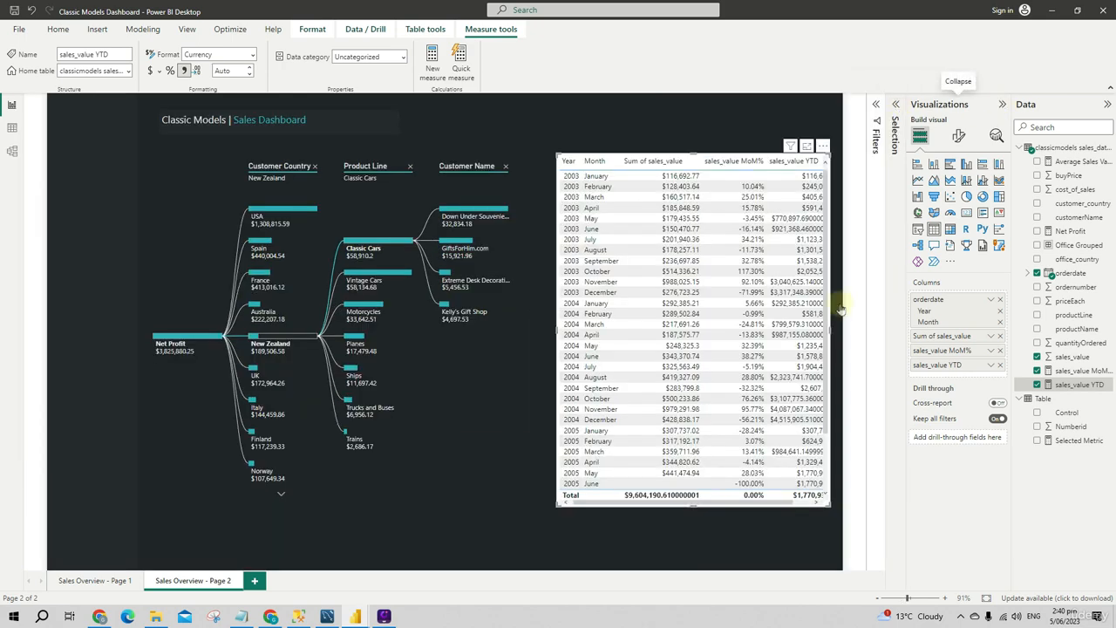
Enlarge the table to fit the full year-to-date column and switch the sales_value YTD measure's format to Custom in the model view
{"action": "left_click_drag", "start_coordinate": [557, 503], "coordinate": [534, 512]}
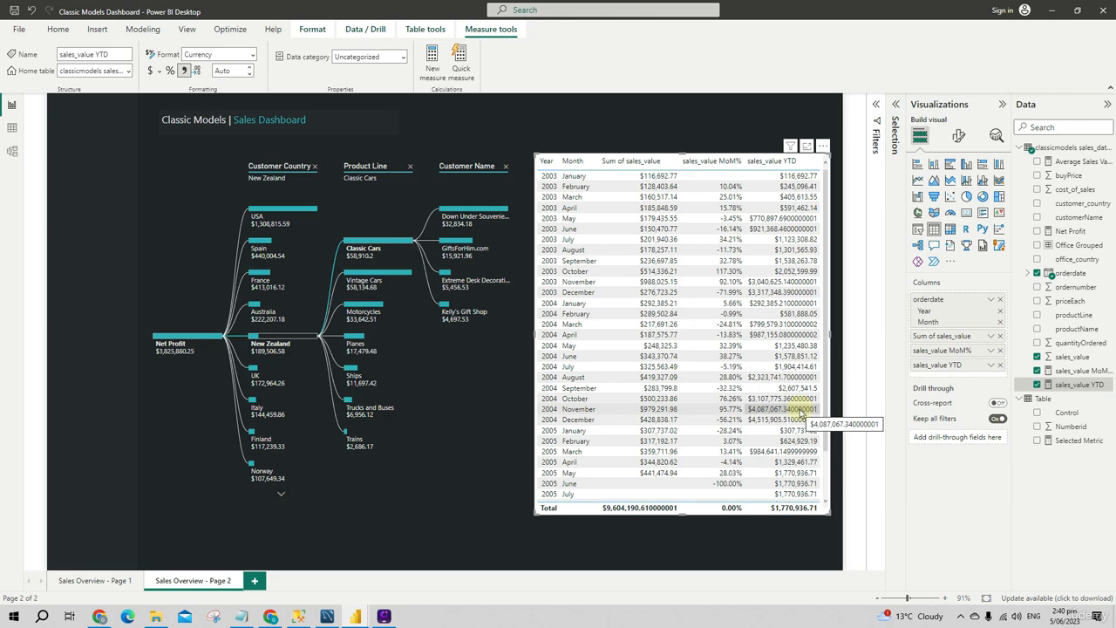
{"action": "left_click", "coordinate": [13, 152]}
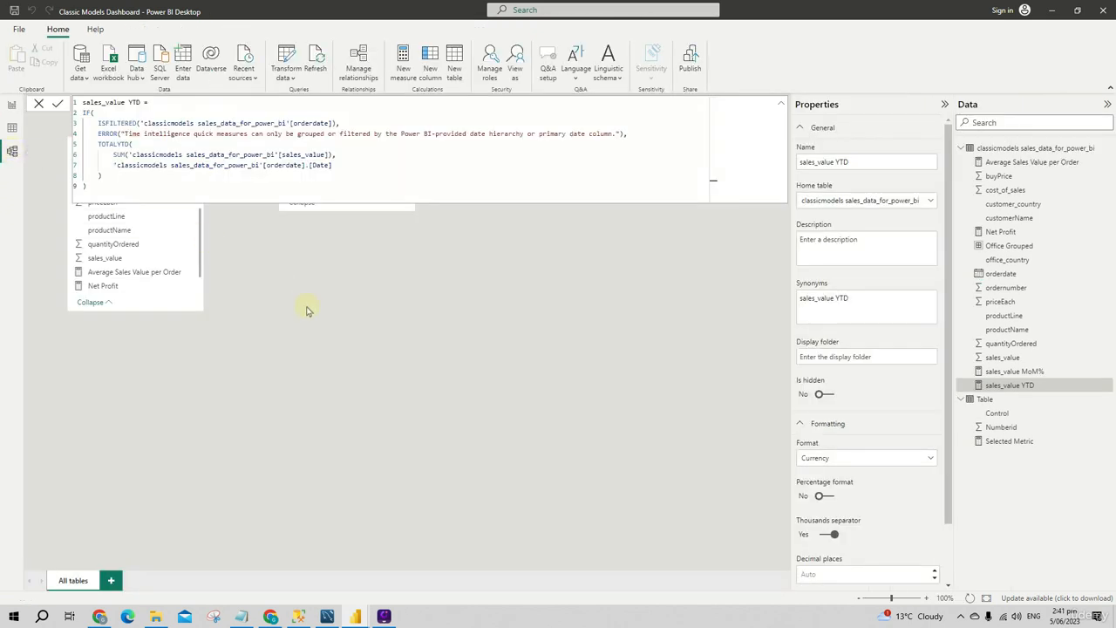
{"action": "scroll", "coordinate": [96, 273], "scroll_direction": "down", "scroll_amount": 2}
{"action": "left_click", "coordinate": [110, 286]}
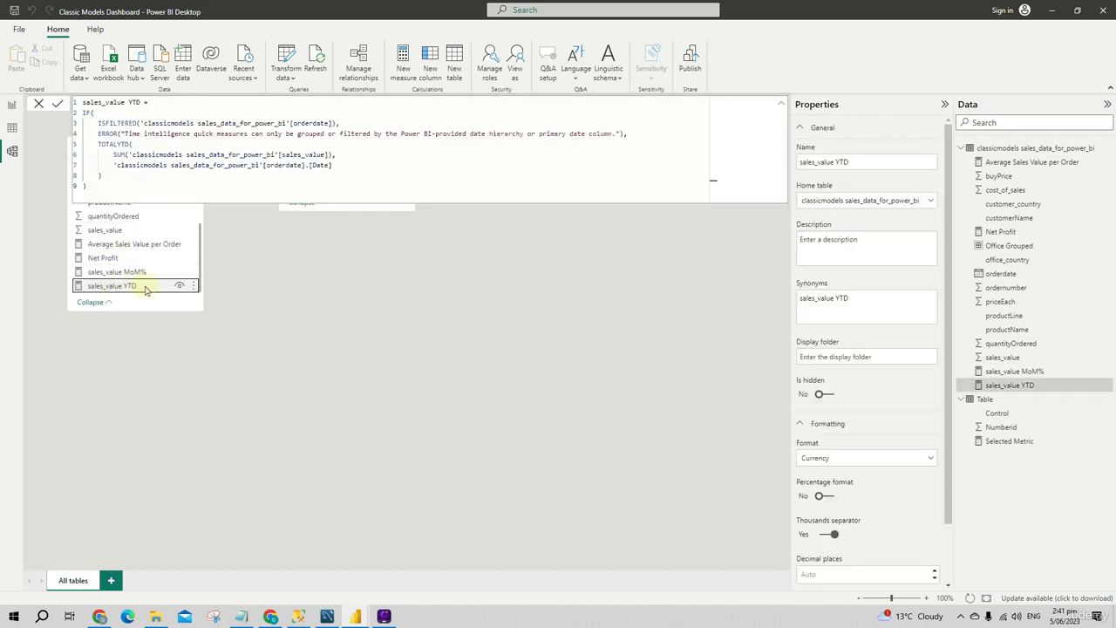
{"action": "left_click", "coordinate": [820, 459]}
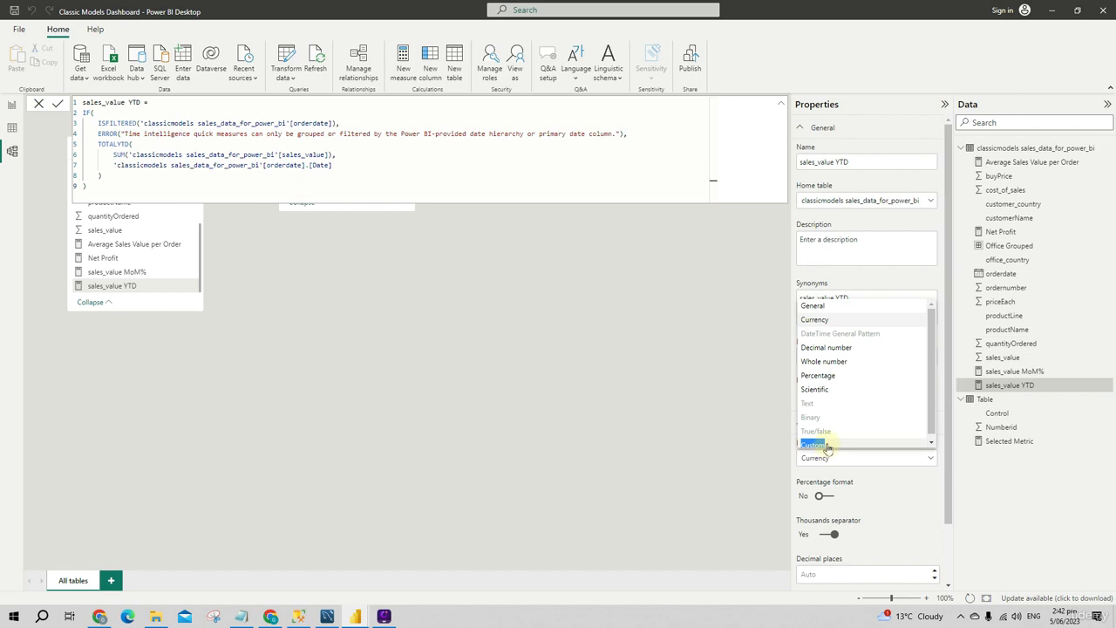
{"action": "left_click", "coordinate": [824, 448]}
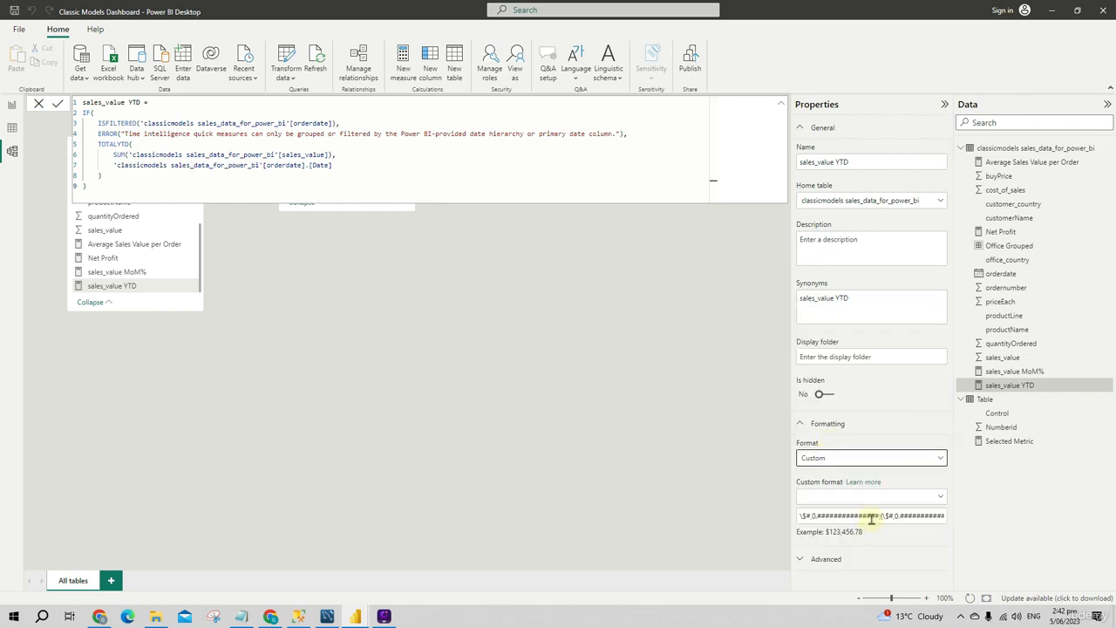
Trim the sales_value YTD custom format to \$#,0.##;(\$#,0.##);\$#,0.## and return to the report
{"action": "left_click_drag", "start_coordinate": [877, 515], "coordinate": [830, 515]}
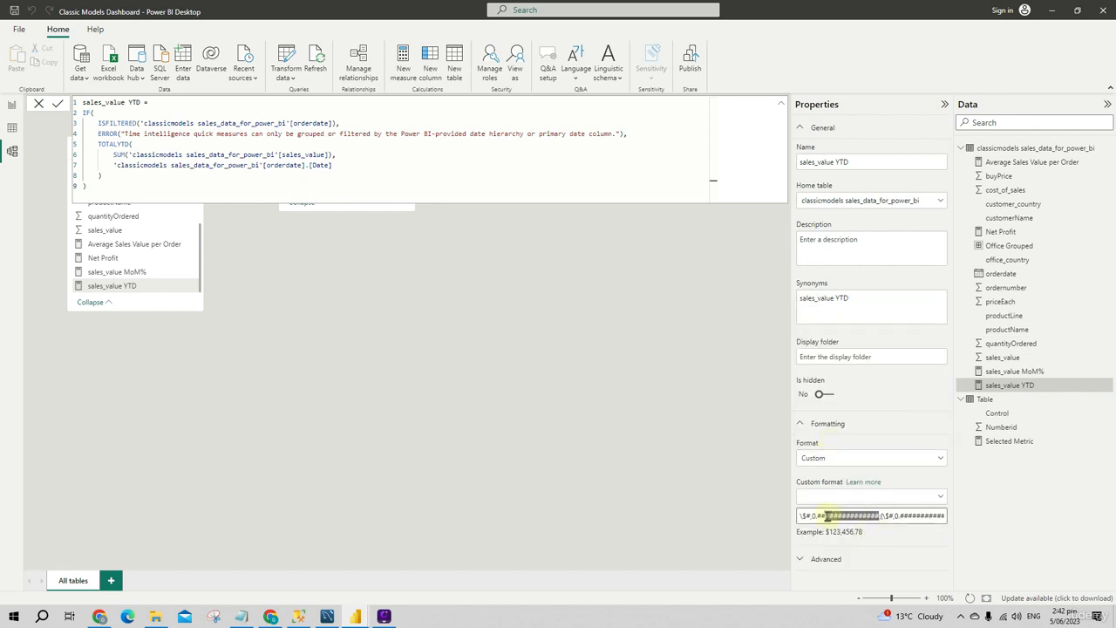
{"action": "key", "text": "BackSpace"}
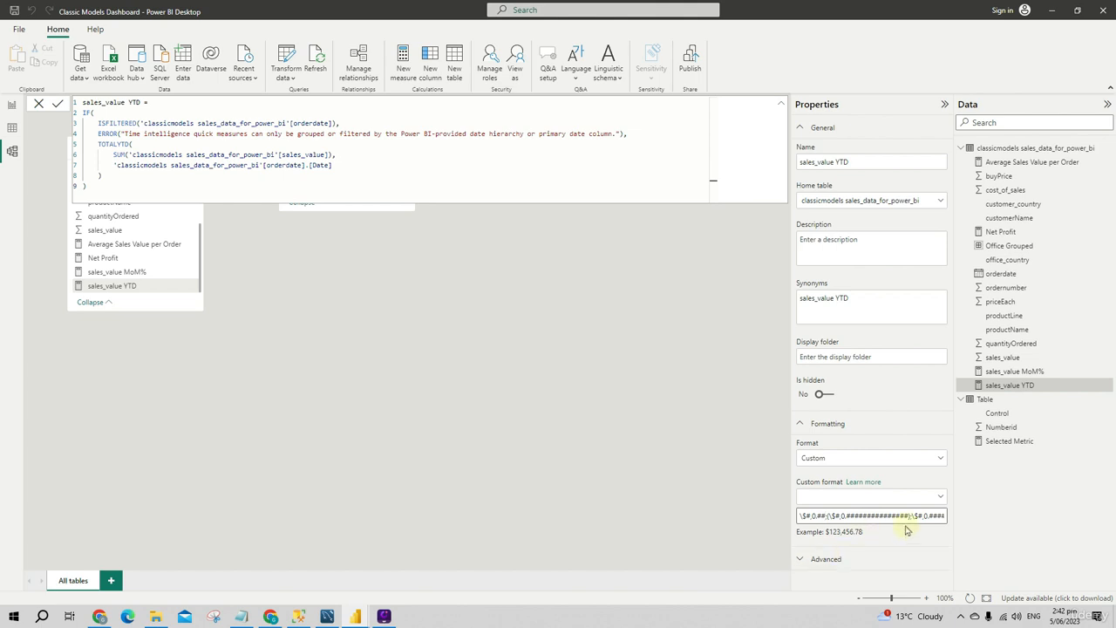
{"action": "left_click_drag", "start_coordinate": [909, 518], "coordinate": [873, 520]}
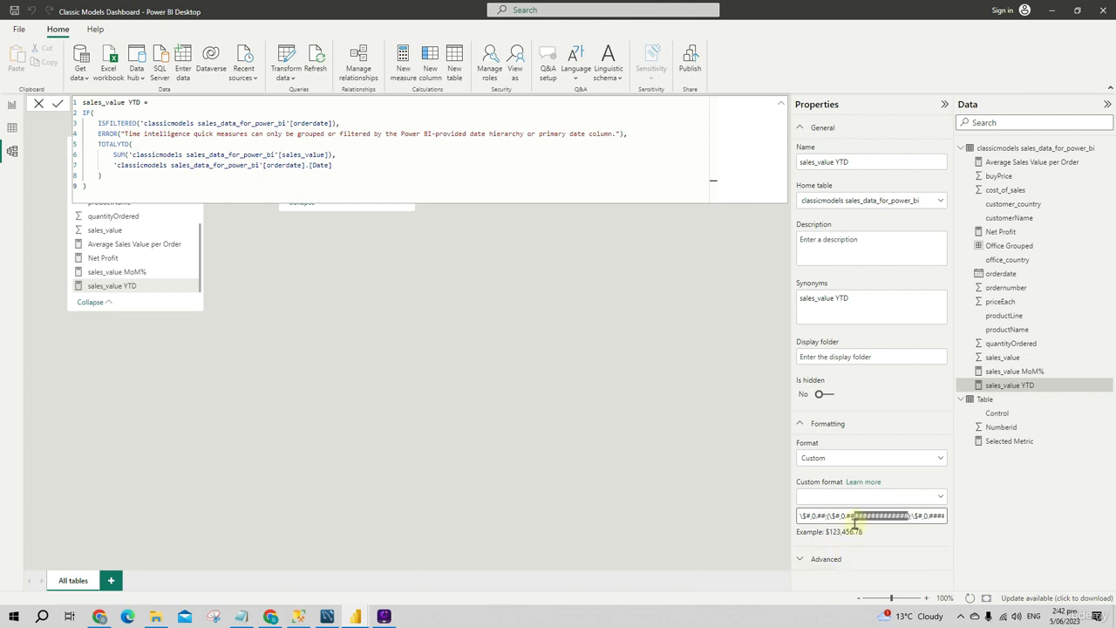
{"action": "key", "text": "BackSpace"}
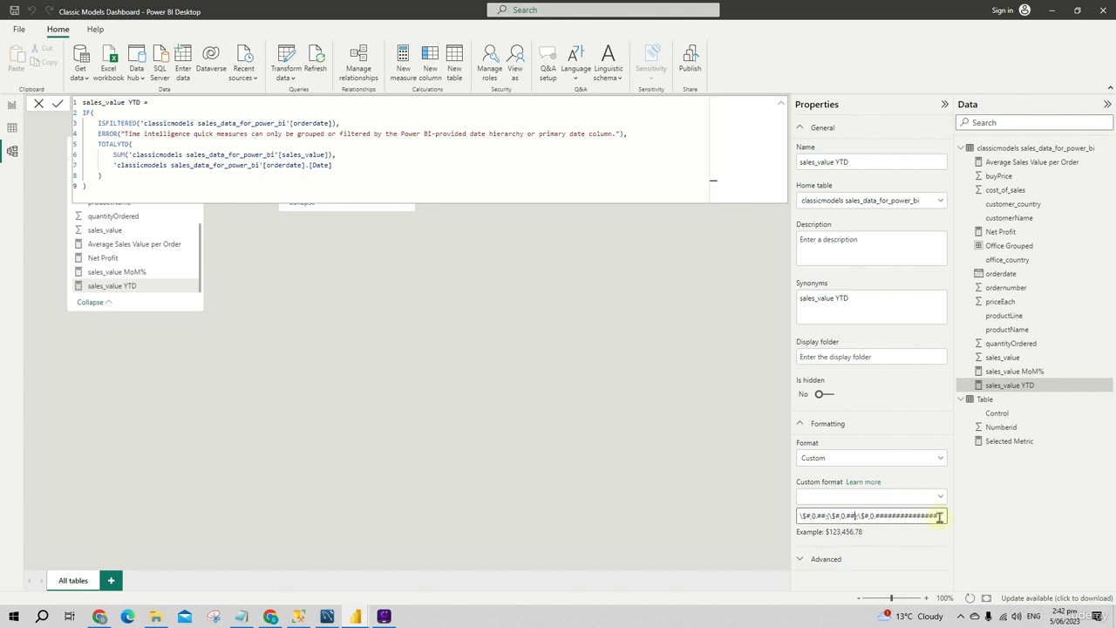
{"action": "left_click_drag", "start_coordinate": [920, 519], "coordinate": [881, 533]}
{"action": "key", "text": "BackSpace"}
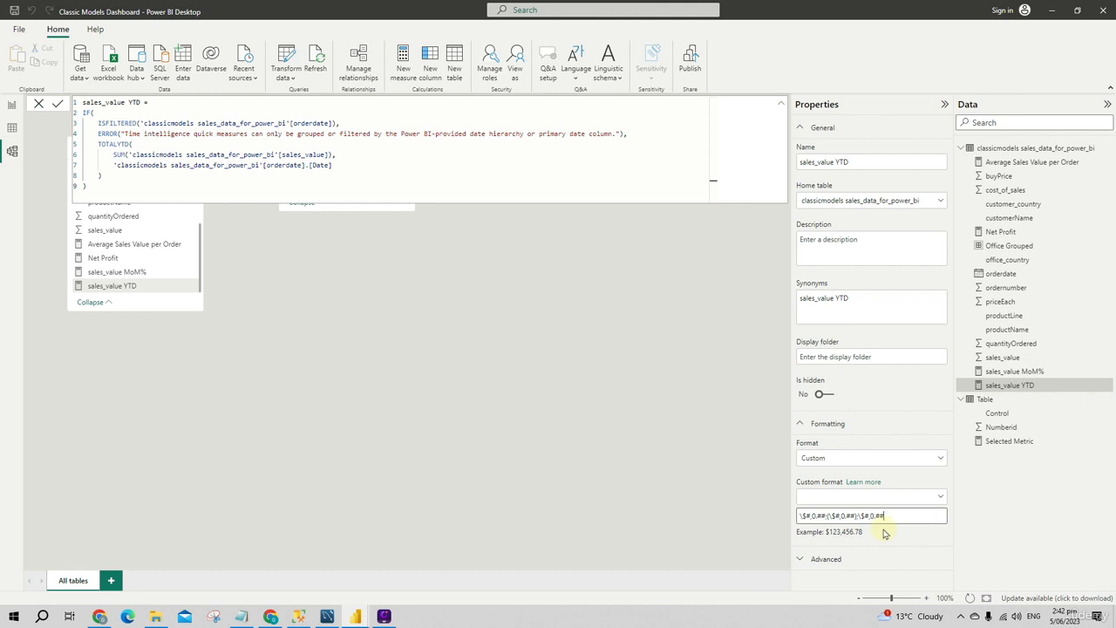
{"action": "left_click", "coordinate": [31, 110]}
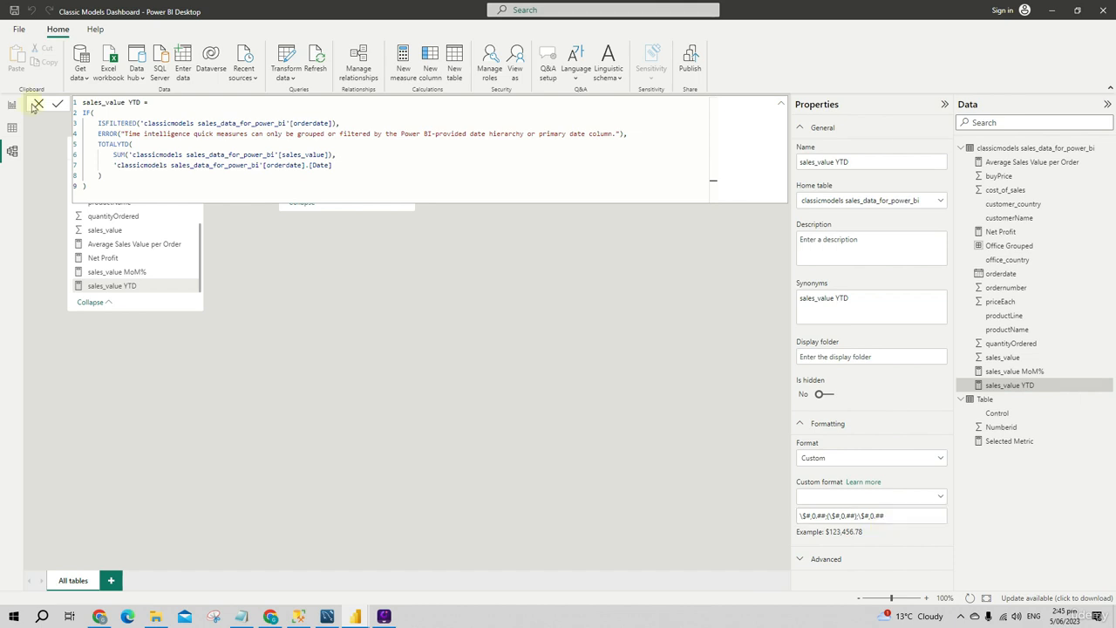
{"action": "left_click", "coordinate": [13, 106]}
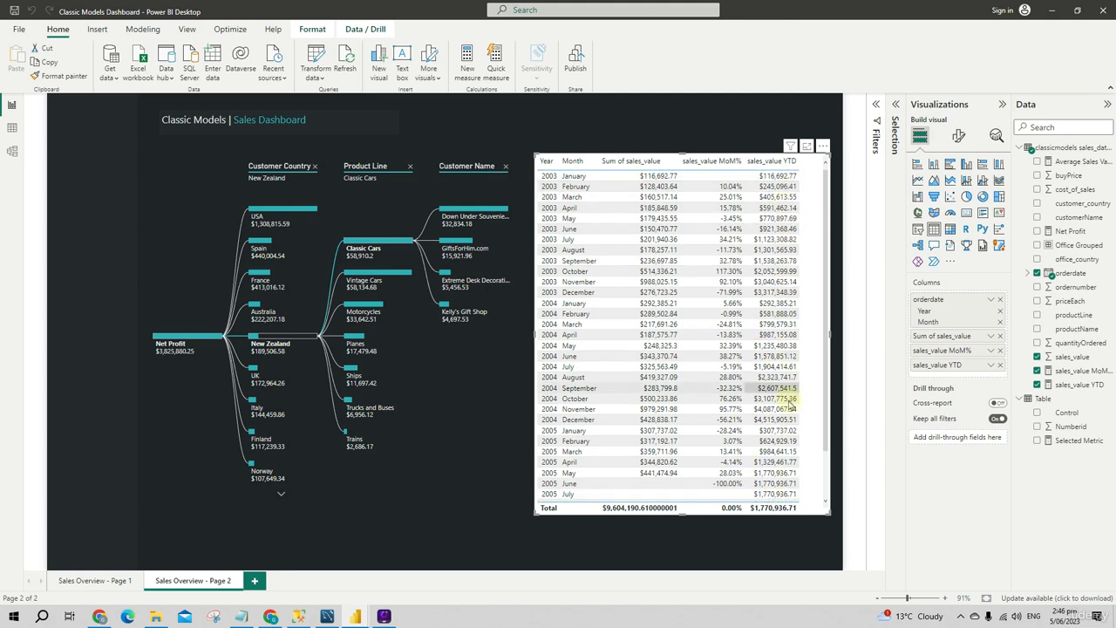
Review the table's last rows, show the filters, and exclude the September 2005 row from the table
{"action": "scroll", "coordinate": [790, 404], "scroll_direction": "down", "scroll_amount": 2}
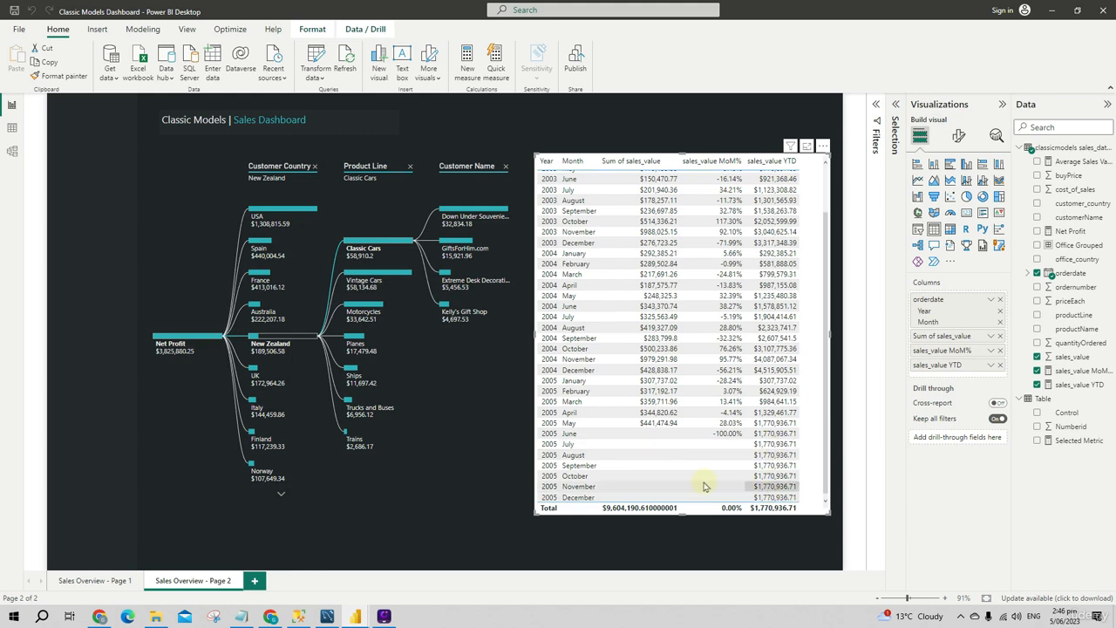
{"action": "scroll", "coordinate": [705, 487], "scroll_direction": "up", "scroll_amount": 2}
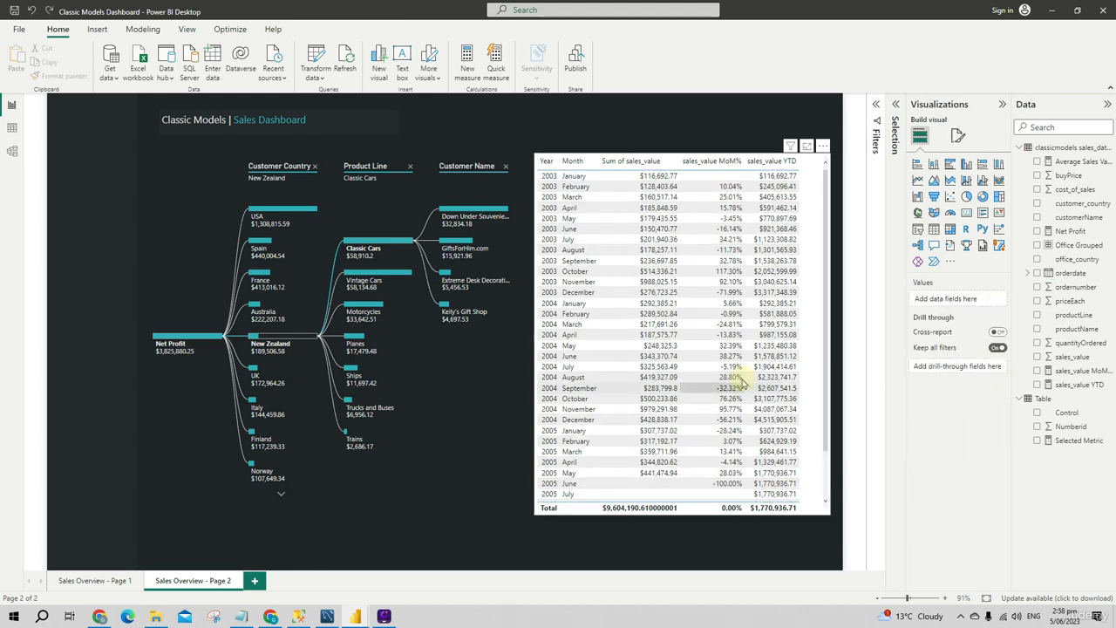
{"action": "scroll", "coordinate": [635, 469], "scroll_direction": "down", "scroll_amount": 2}
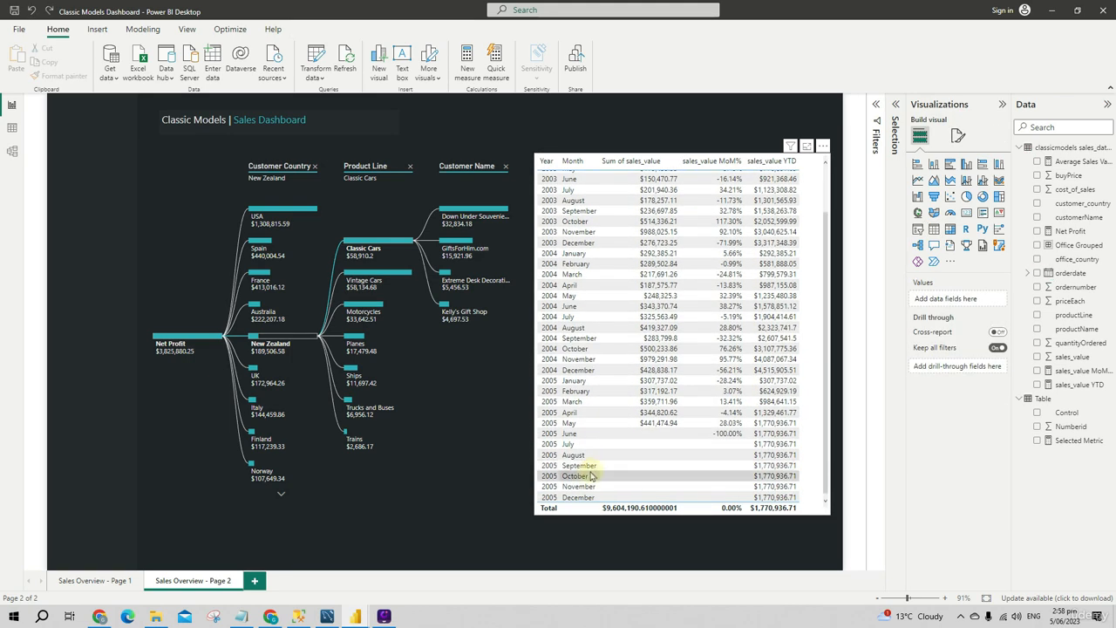
{"action": "left_click", "coordinate": [876, 105]}
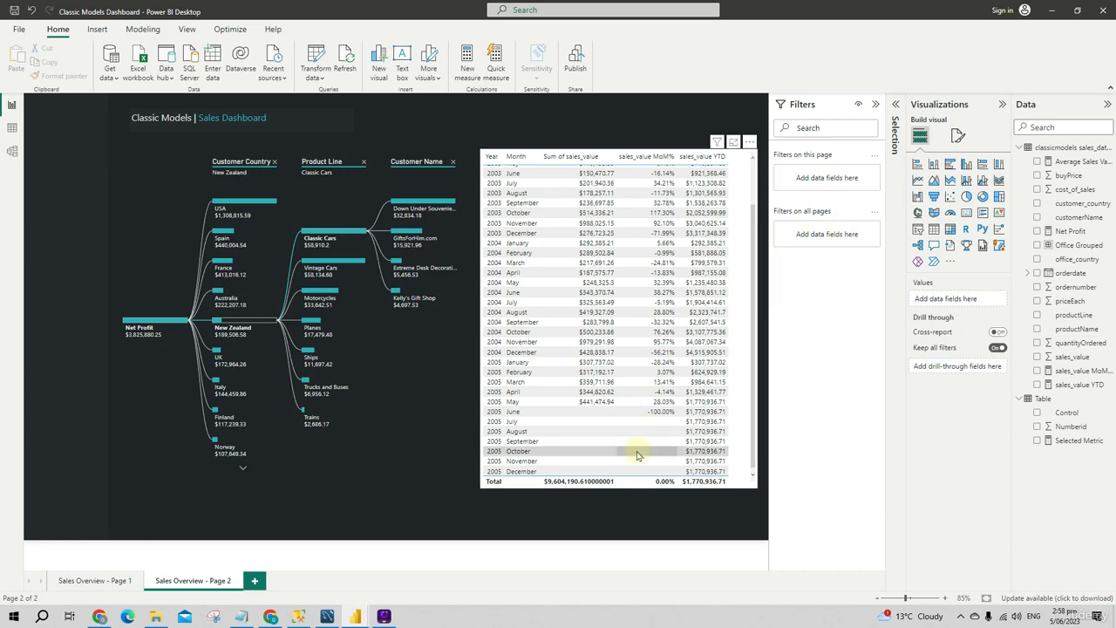
{"action": "left_click", "coordinate": [698, 441]}
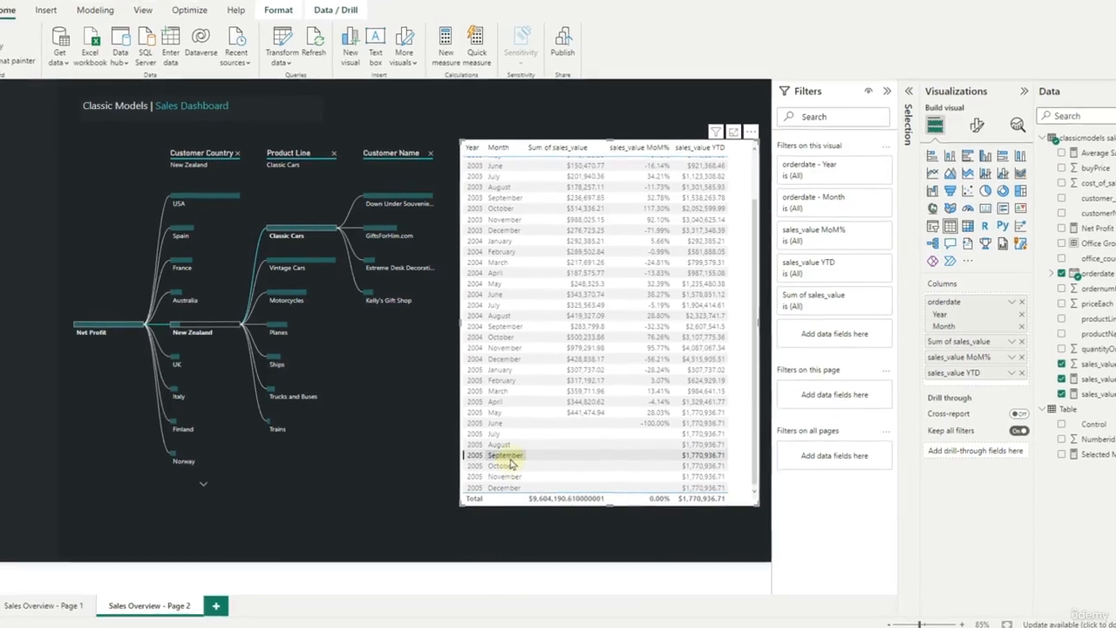
{"action": "right_click", "coordinate": [538, 451]}
{"action": "left_click", "coordinate": [535, 503]}
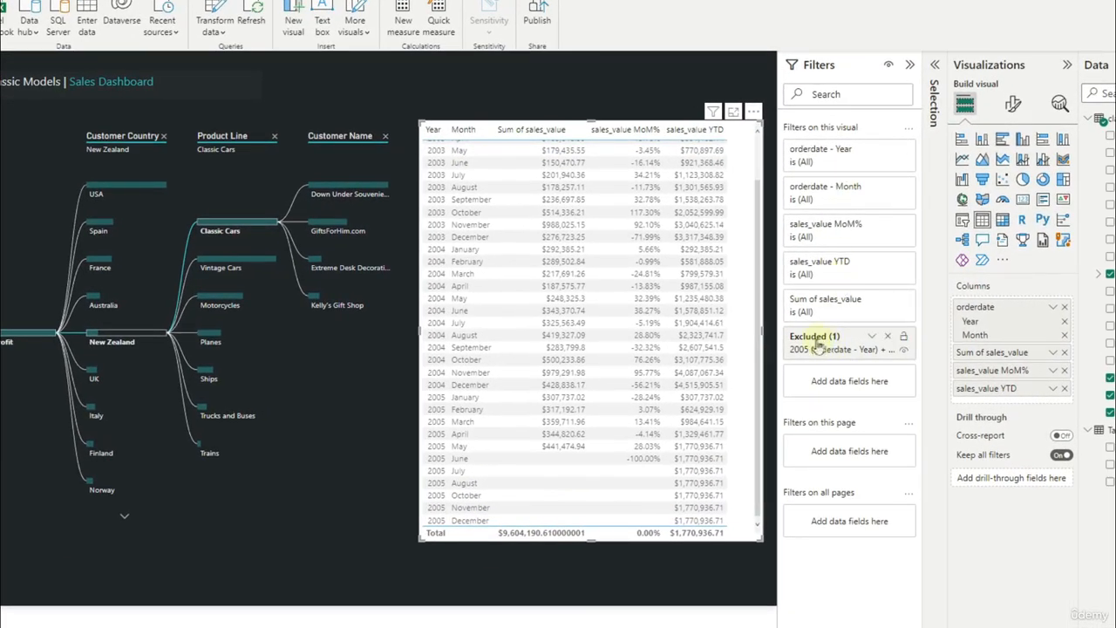
Exclude the December, November and October 2005 rows from the table
{"action": "right_click", "coordinate": [486, 519]}
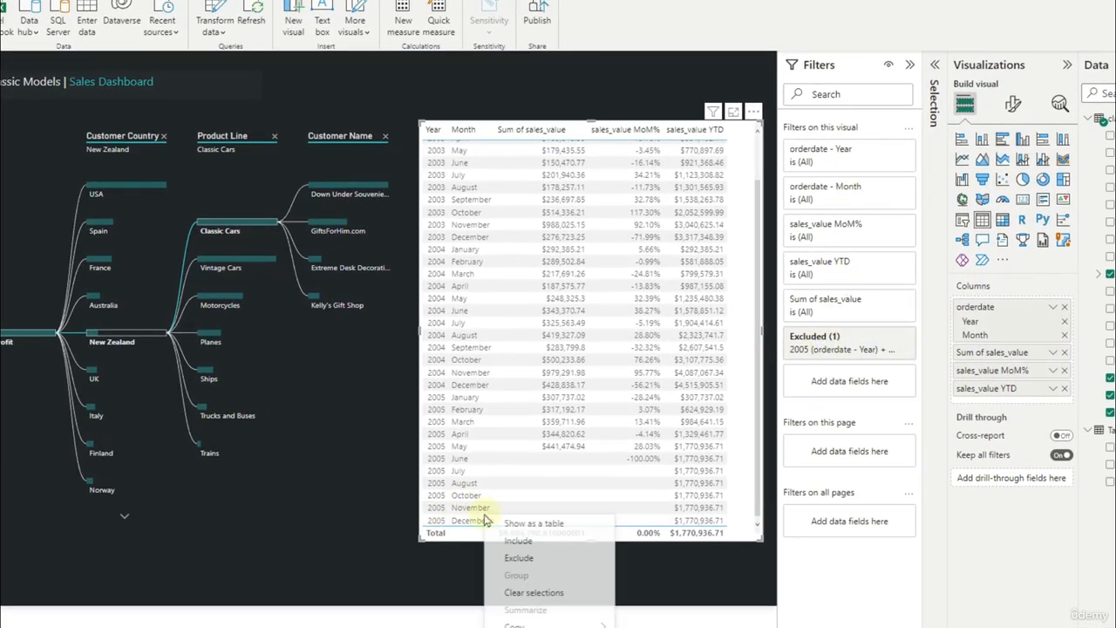
{"action": "left_click", "coordinate": [518, 557]}
{"action": "right_click", "coordinate": [487, 521]}
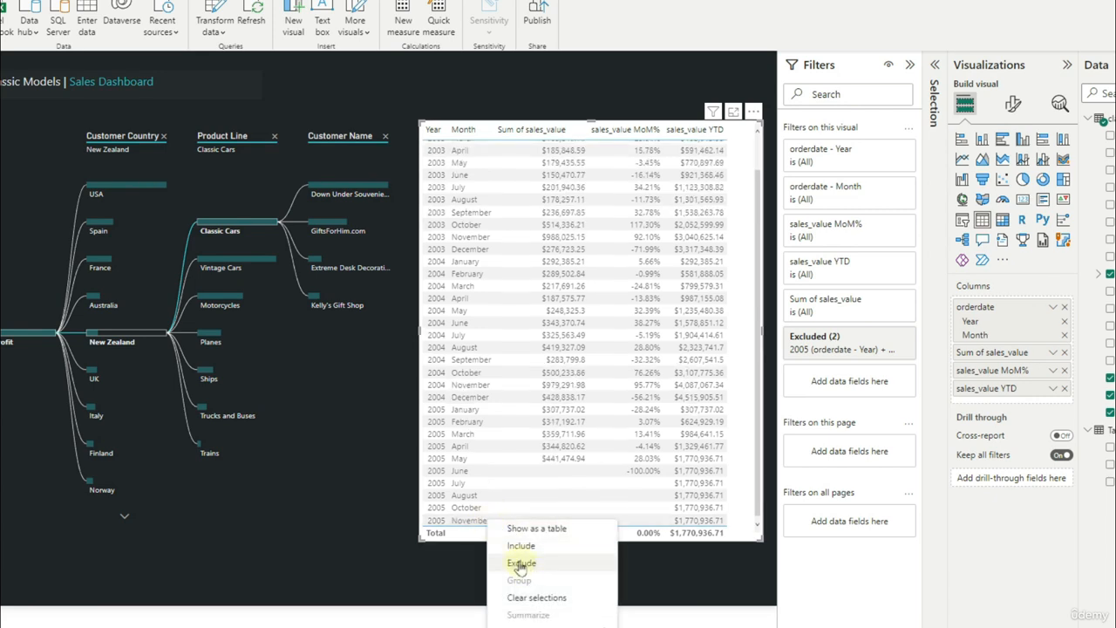
{"action": "left_click", "coordinate": [520, 563]}
{"action": "right_click", "coordinate": [486, 521]}
{"action": "left_click", "coordinate": [522, 564]}
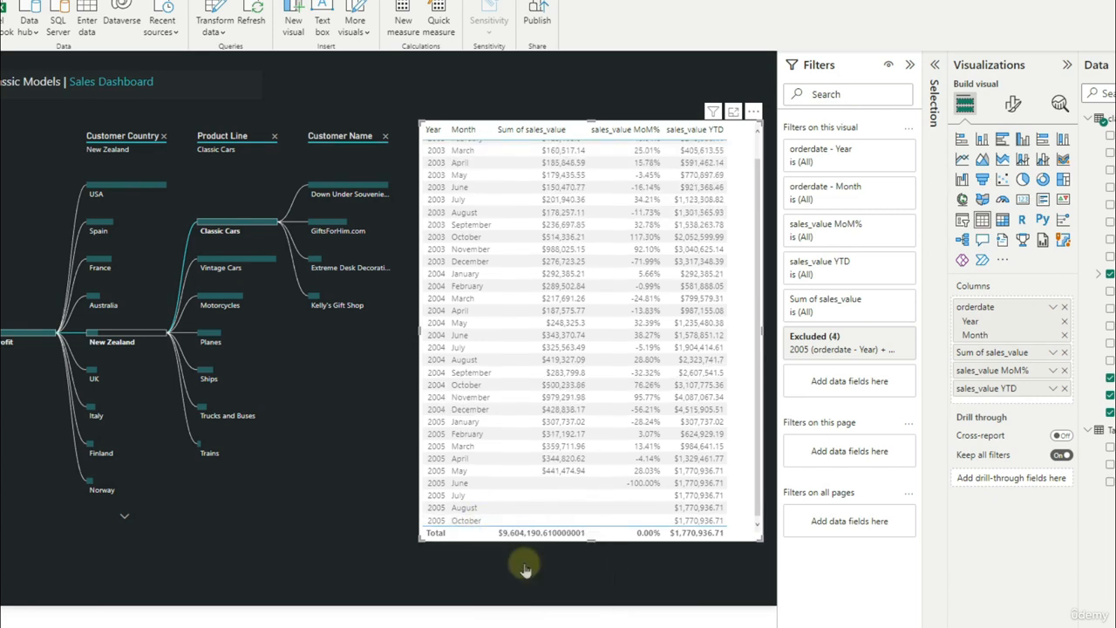
Exclude the June, August and July 2005 rows from the table
{"action": "right_click", "coordinate": [477, 505]}
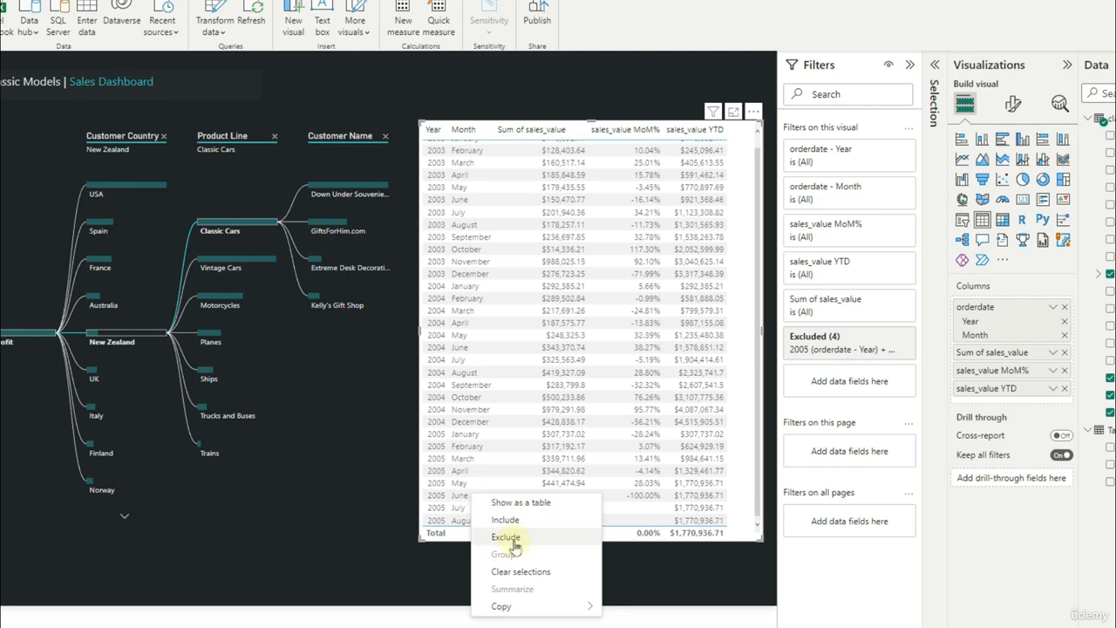
{"action": "left_click", "coordinate": [507, 536]}
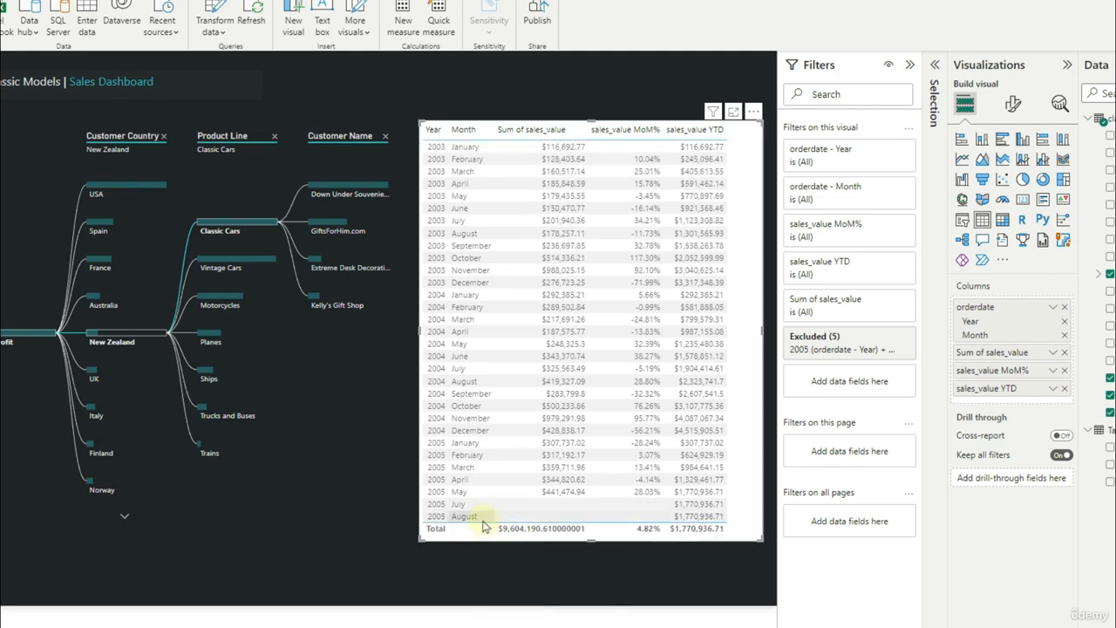
{"action": "right_click", "coordinate": [484, 521]}
{"action": "left_click", "coordinate": [516, 558]}
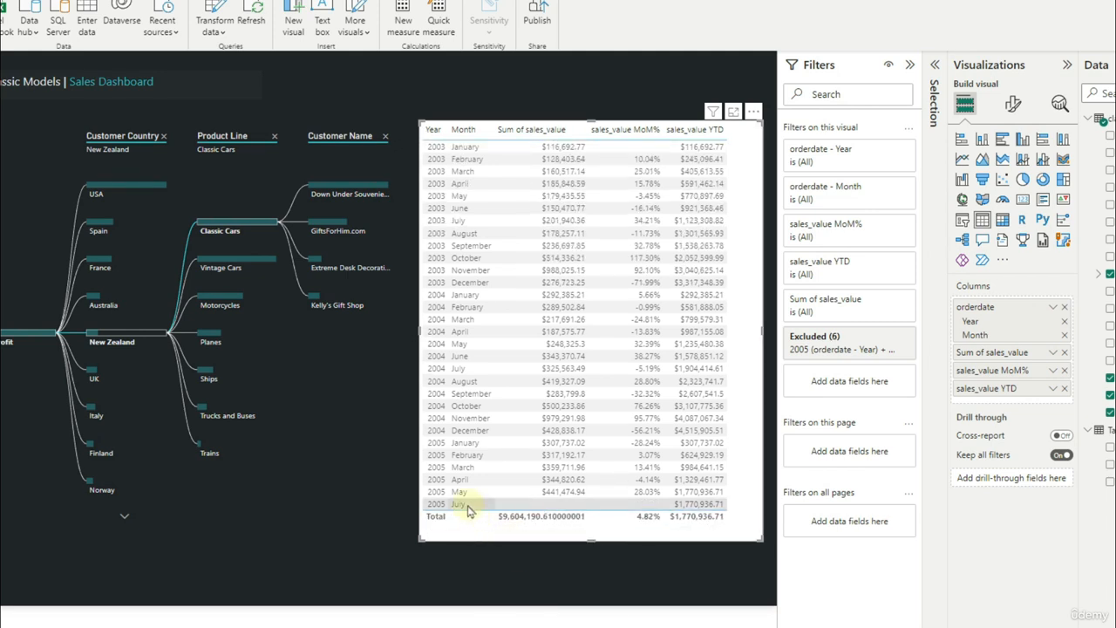
{"action": "right_click", "coordinate": [468, 511]}
{"action": "left_click", "coordinate": [506, 547]}
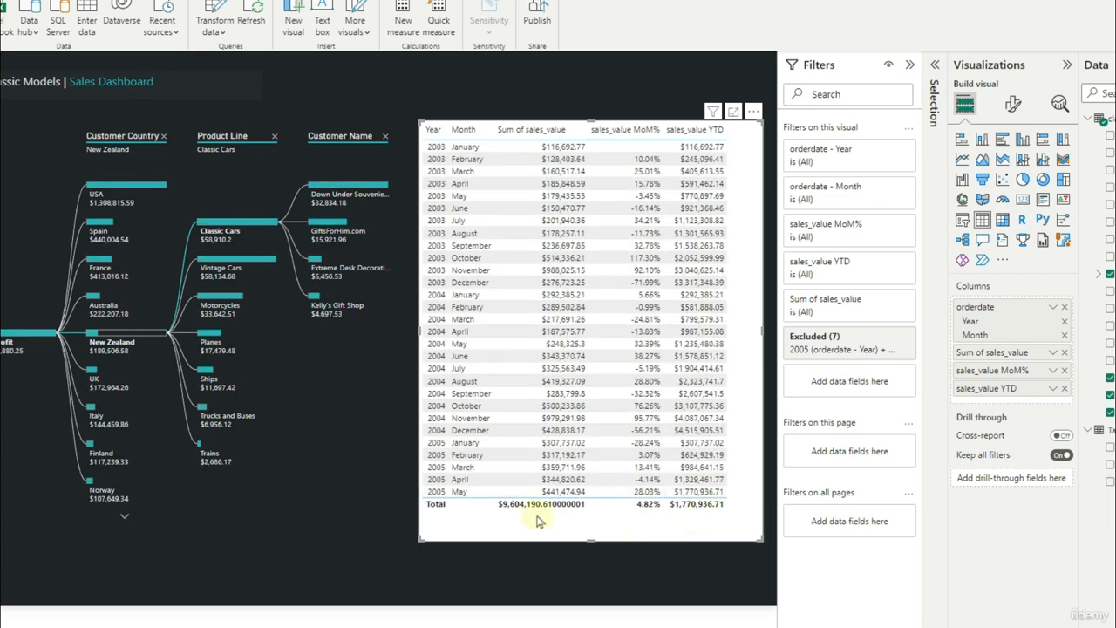
Shrink and reposition the table so it closely frames its rows, and sort it by Year in ascending order
{"action": "left_click_drag", "start_coordinate": [762, 539], "coordinate": [740, 510]}
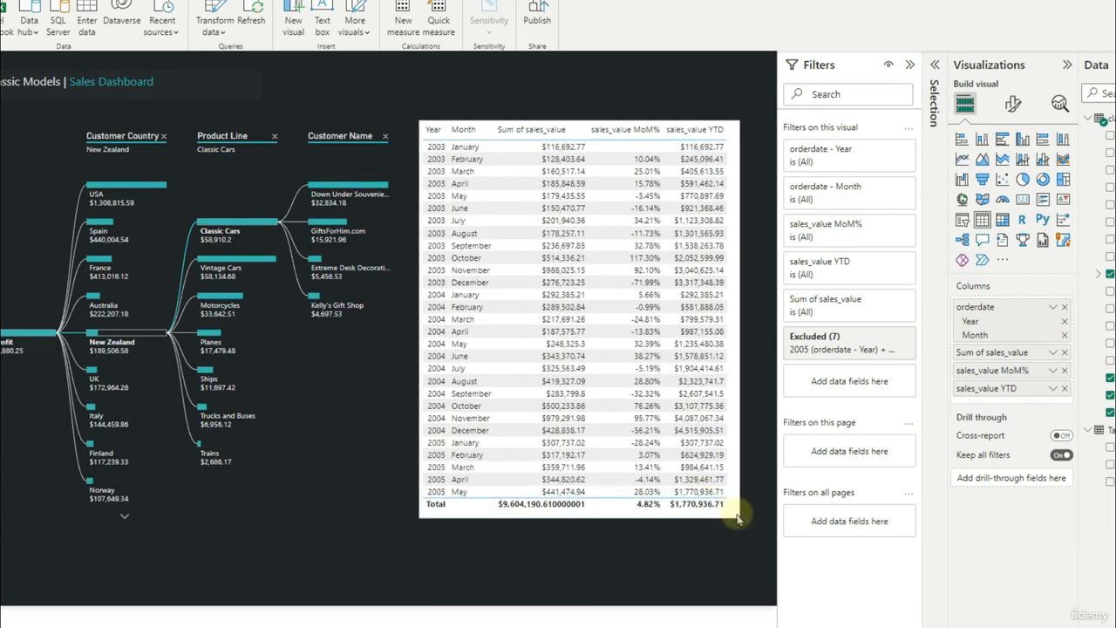
{"action": "left_click", "coordinate": [614, 131]}
{"action": "left_click_drag", "start_coordinate": [733, 116], "coordinate": [748, 116]}
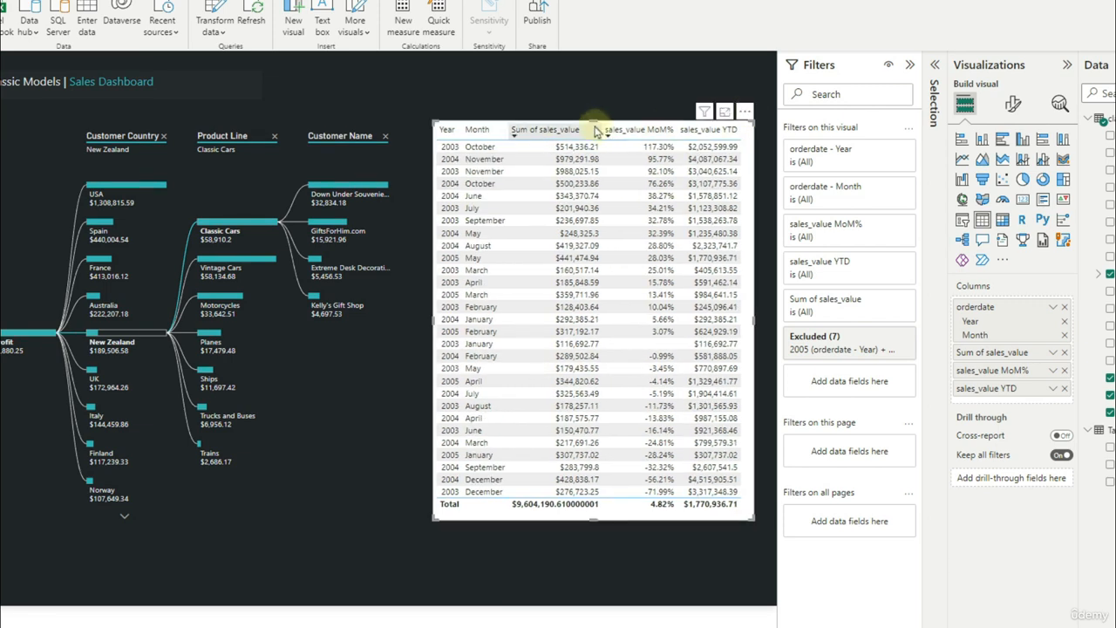
{"action": "left_click", "coordinate": [446, 131]}
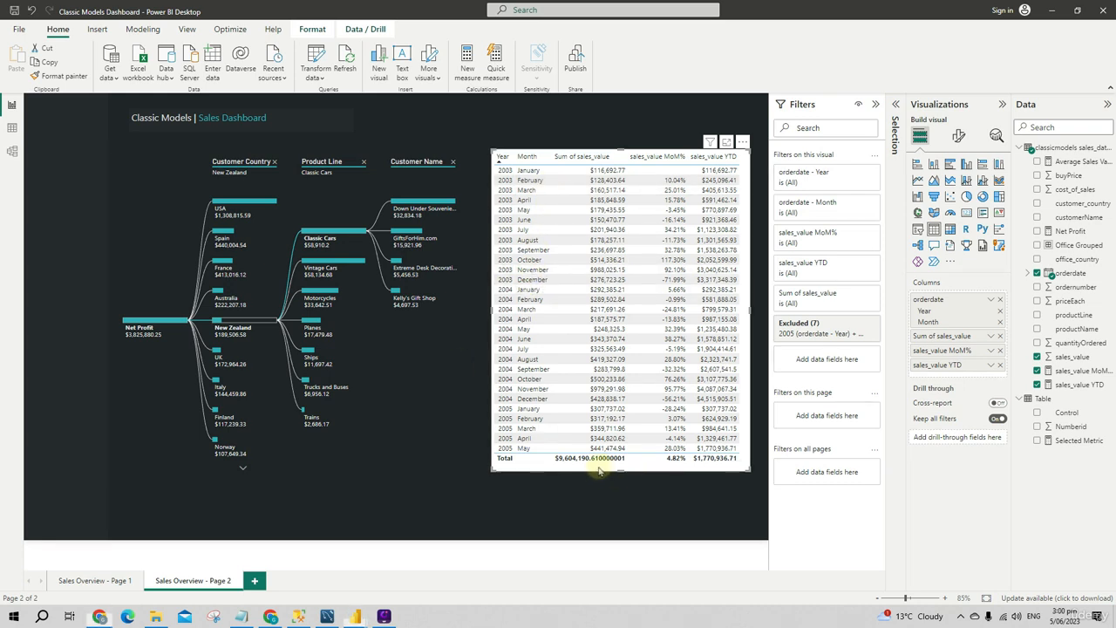
Turn off the table's background in its general effects formatting
{"action": "left_click", "coordinate": [958, 137]}
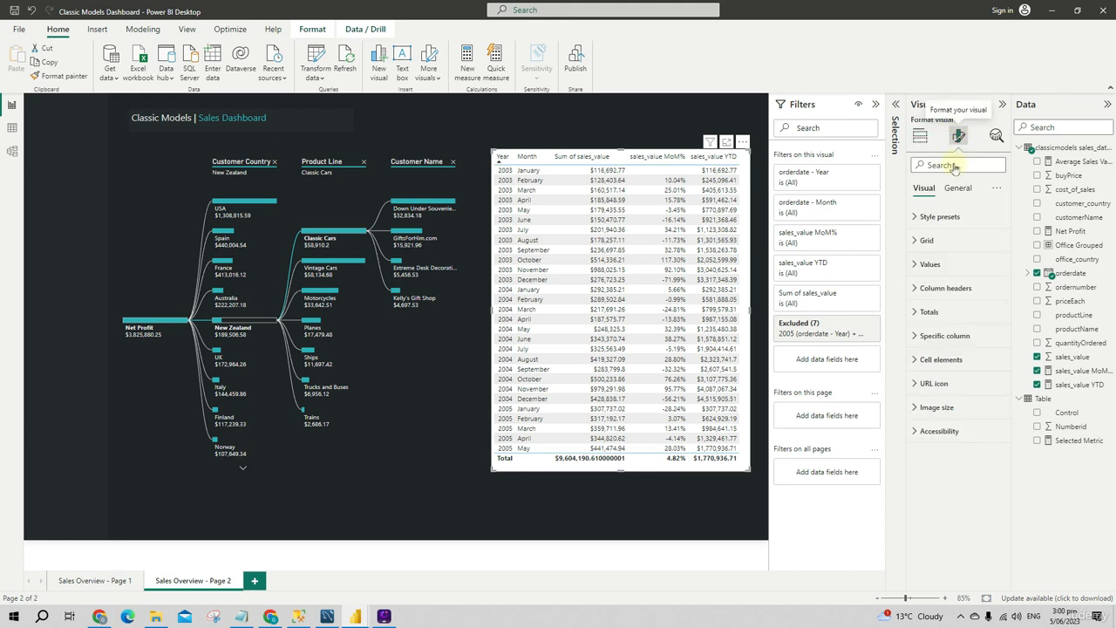
{"action": "left_click", "coordinate": [967, 188]}
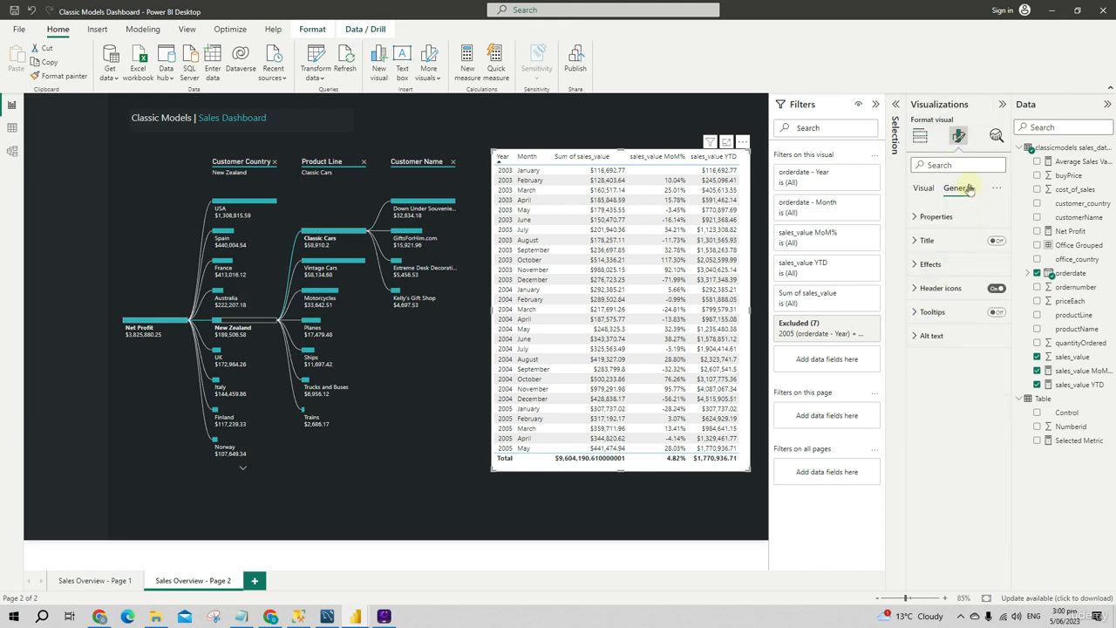
{"action": "left_click", "coordinate": [931, 263]}
{"action": "left_click", "coordinate": [991, 293]}
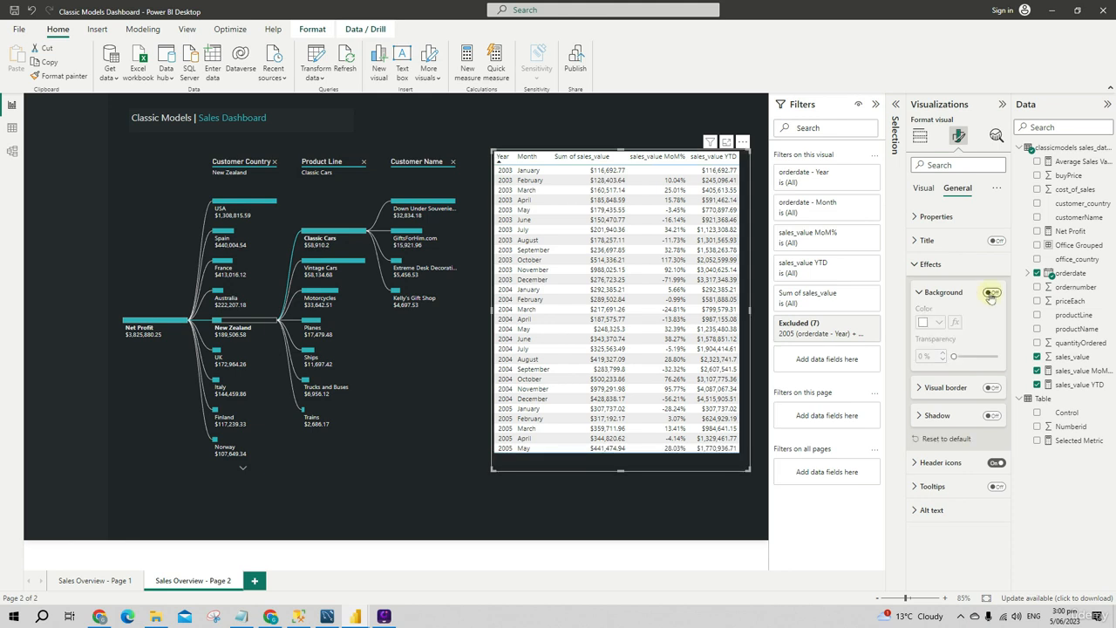
{"action": "left_click", "coordinate": [929, 263]}
Collapse the report filters to give the canvas more room, and open the formatting of the table's cell values
{"action": "left_click", "coordinate": [922, 190]}
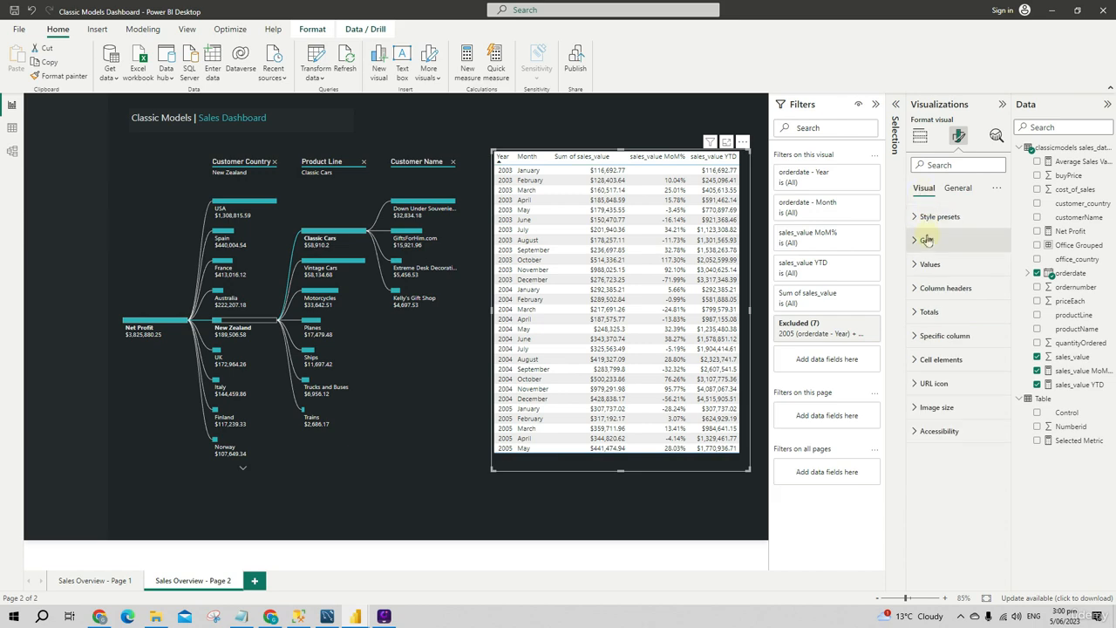
{"action": "left_click", "coordinate": [873, 105]}
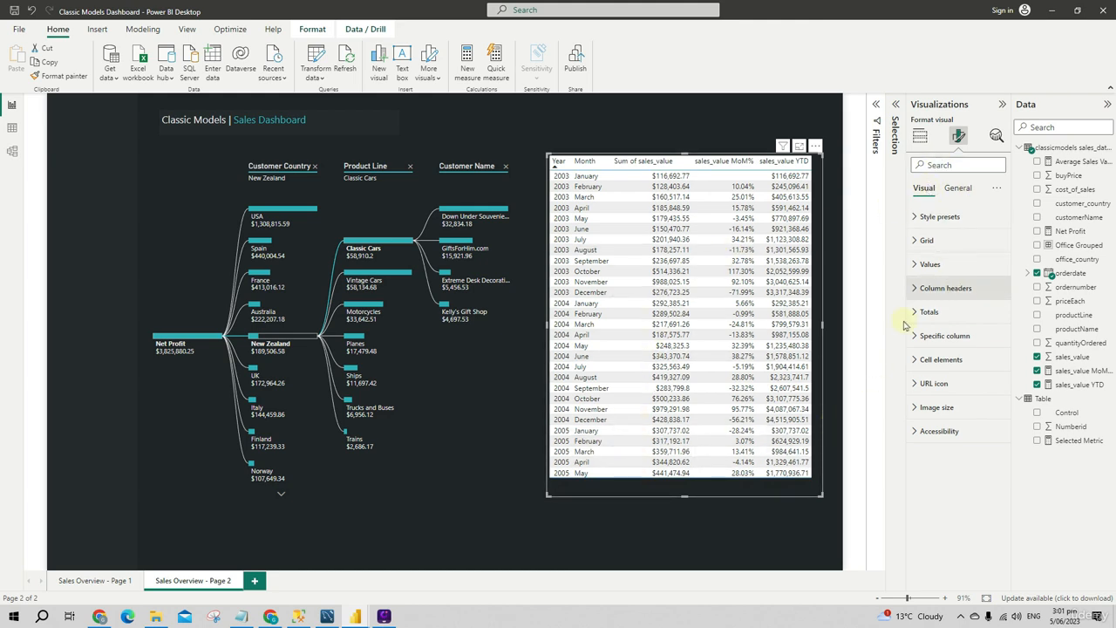
{"action": "left_click", "coordinate": [922, 264]}
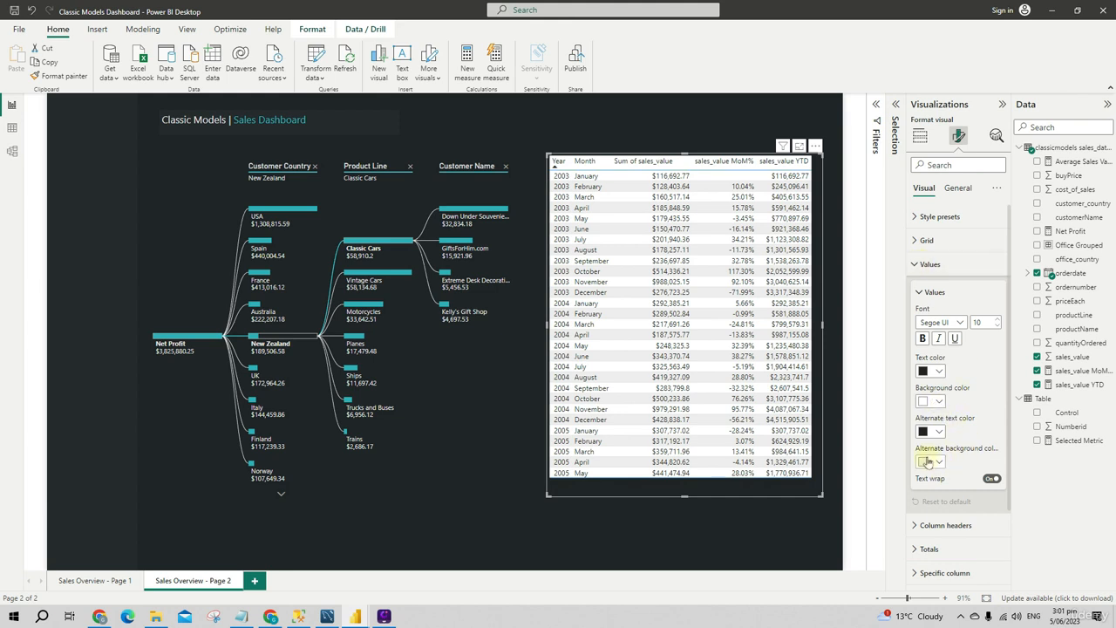
{"action": "left_click", "coordinate": [931, 374]}
{"action": "left_click", "coordinate": [955, 375]}
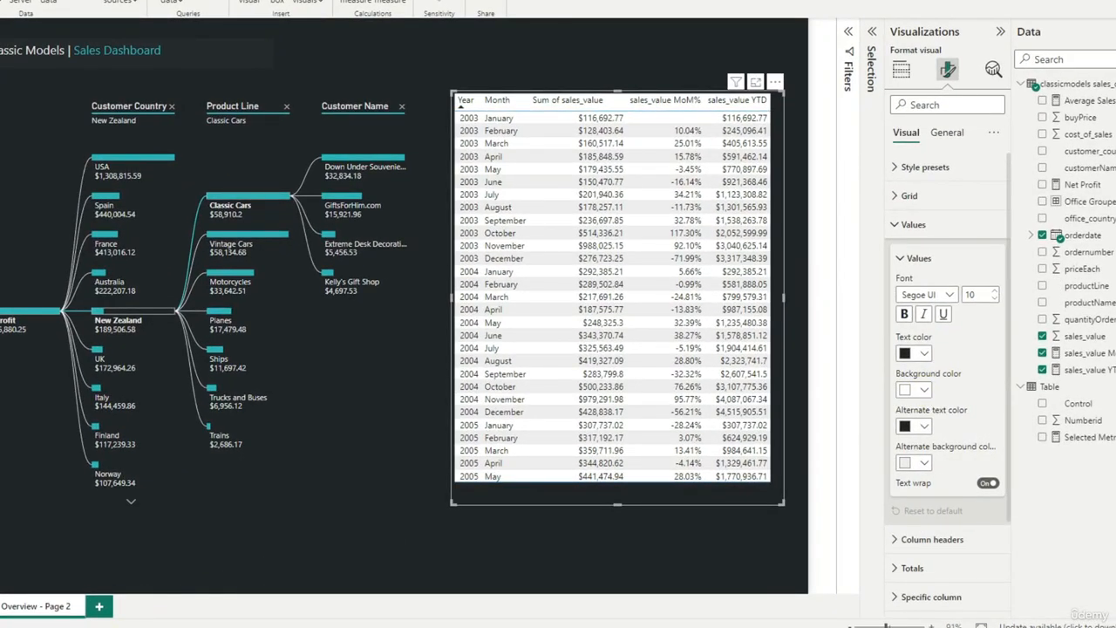
Switch to Notepad, copy the rectangle shapes' hex code #272B2F, and return to Power BI
{"action": "key", "text": "alt+Tab"}
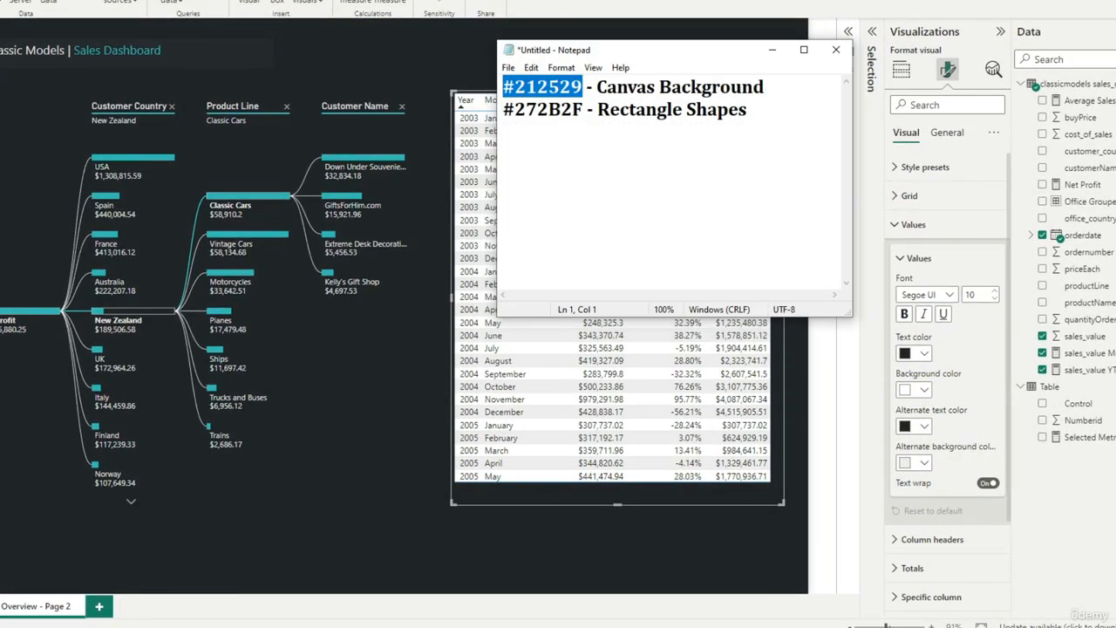
{"action": "key", "text": "alt+Tab"}
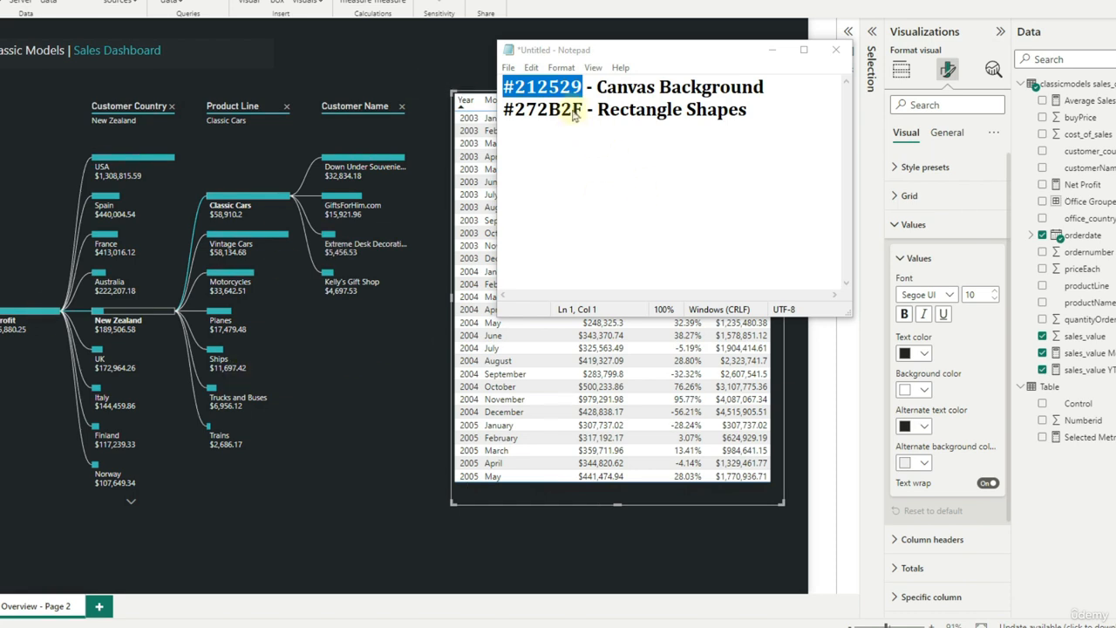
{"action": "left_click_drag", "start_coordinate": [583, 112], "coordinate": [504, 112]}
{"action": "key", "text": "ctrl+c"}
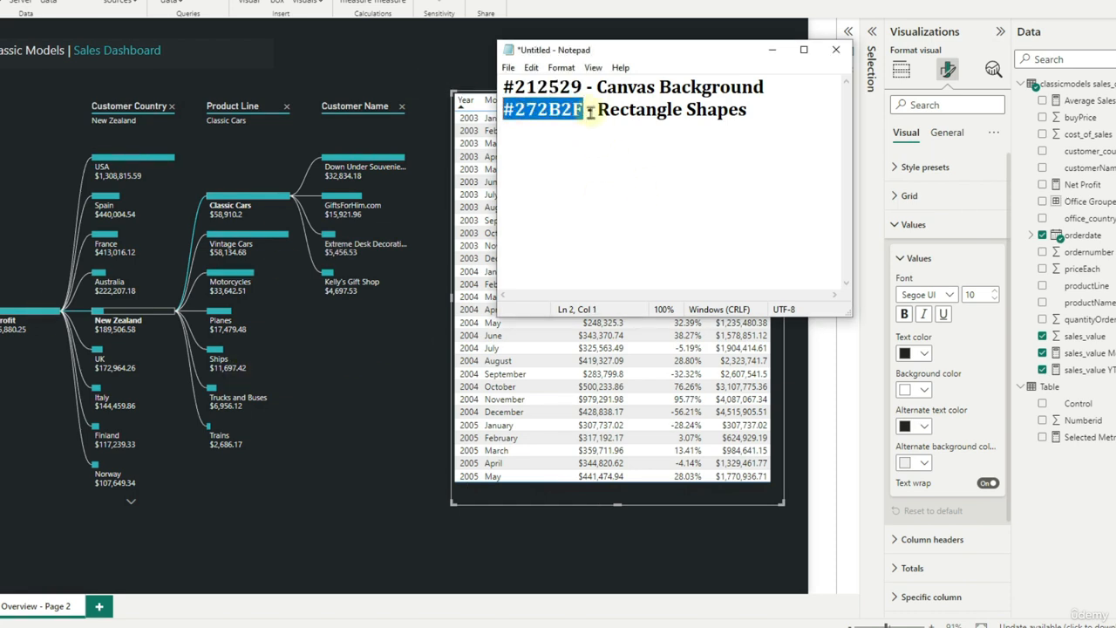
{"action": "left_click", "coordinate": [771, 50]}
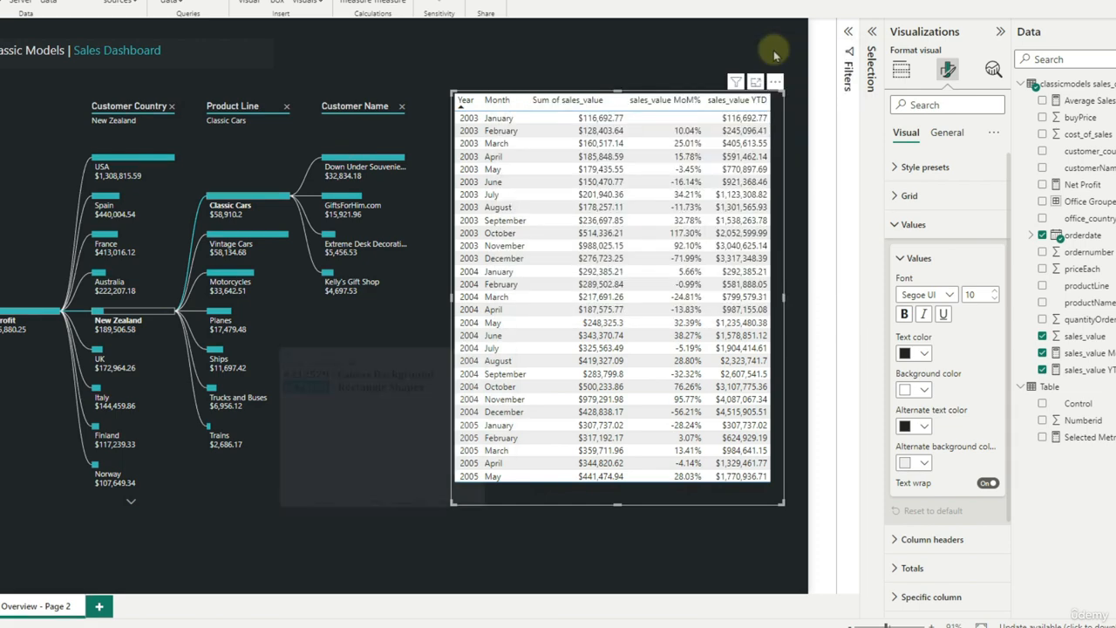
Set the background color of the table's values to the custom color #272B2F
{"action": "left_click", "coordinate": [924, 389]}
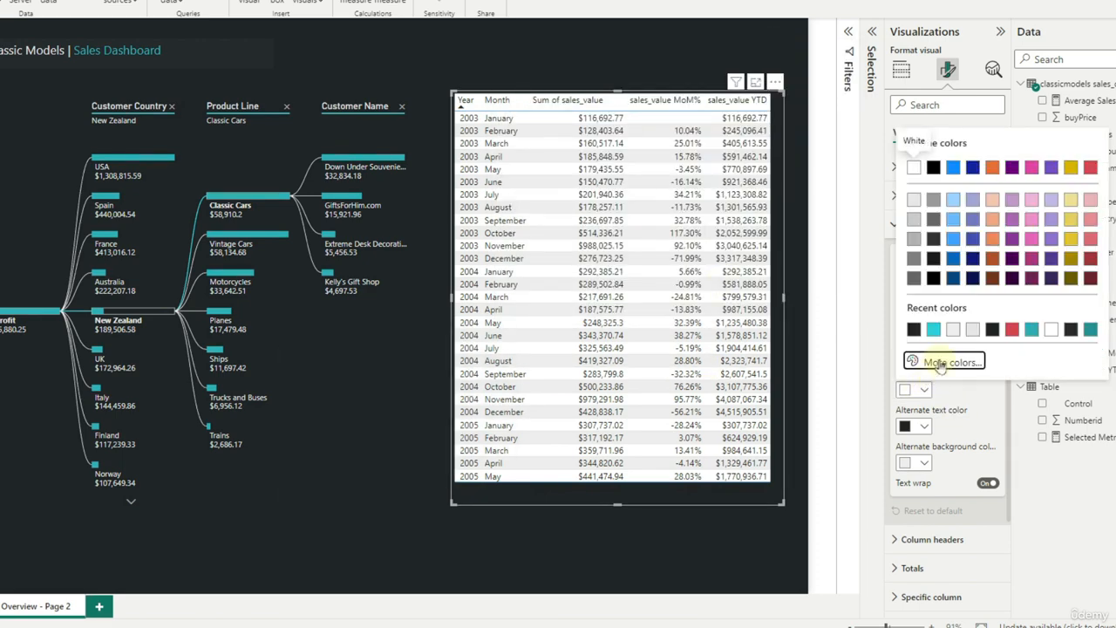
{"action": "left_click", "coordinate": [946, 361]}
{"action": "key", "text": "ctrl+v"}
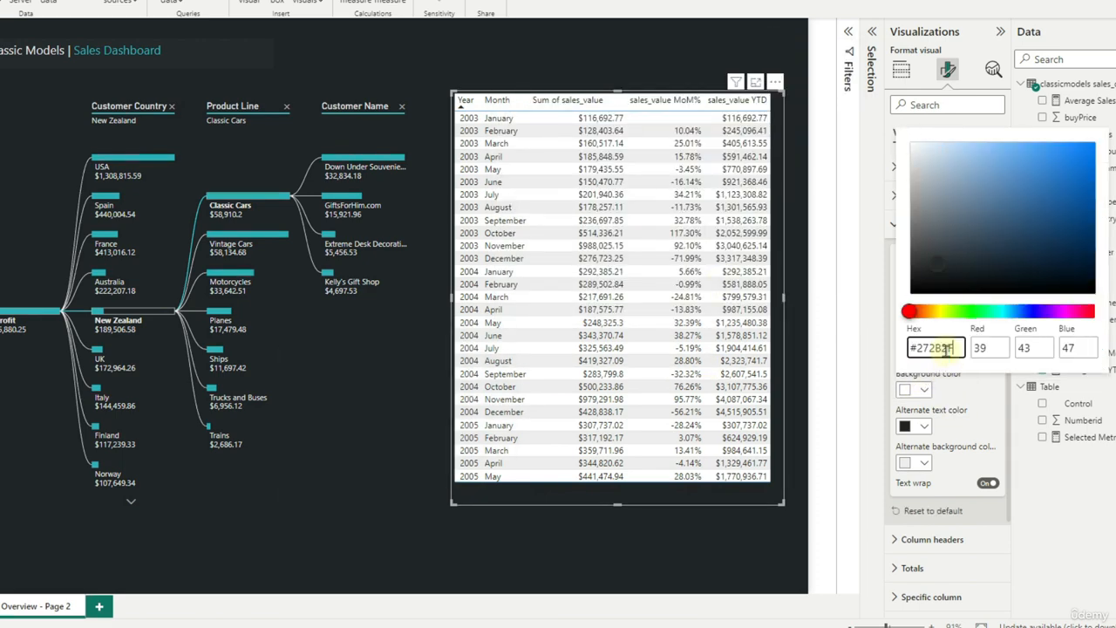
{"action": "left_click", "coordinate": [775, 515]}
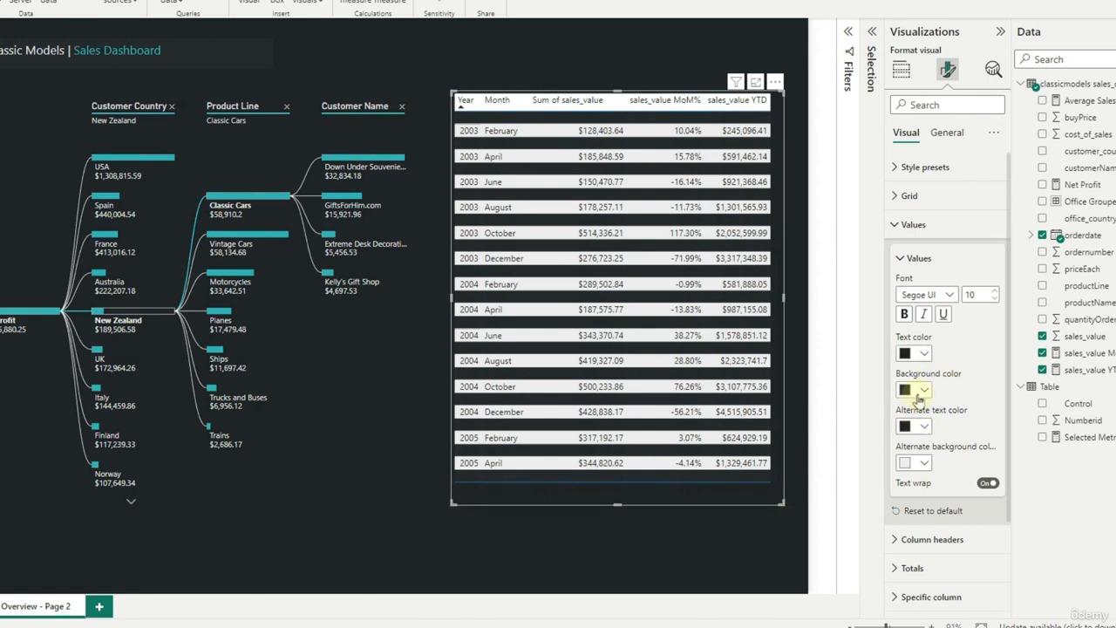
Set the alternate background color of the table's values to #272B2F as well
{"action": "left_click", "coordinate": [922, 463]}
{"action": "left_click", "coordinate": [950, 433]}
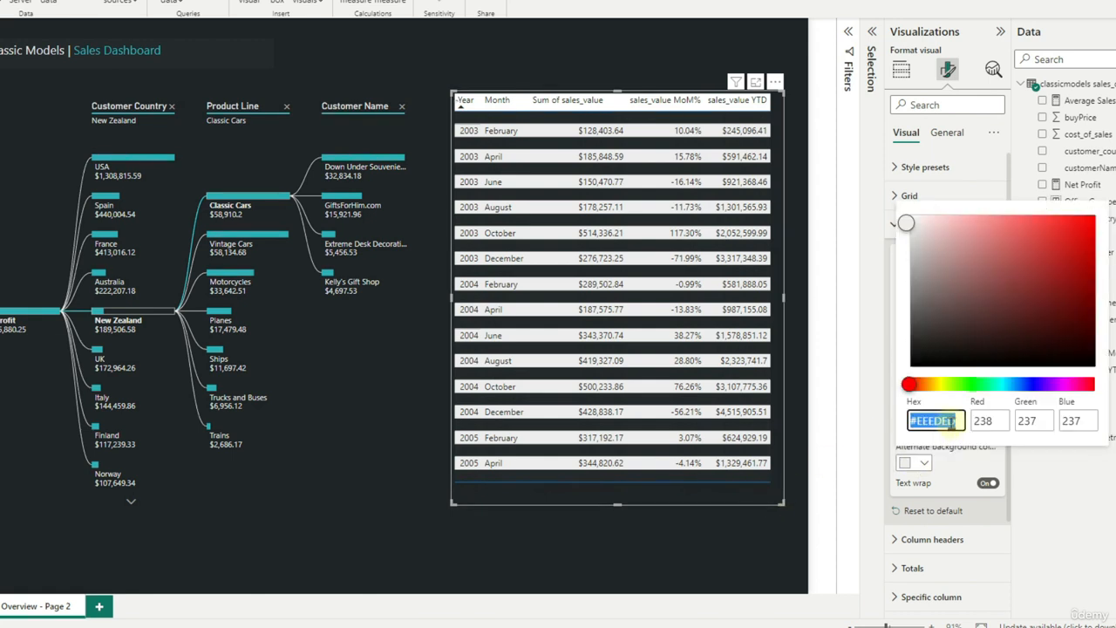
{"action": "key", "text": "ctrl+v"}
{"action": "key", "text": "Return"}
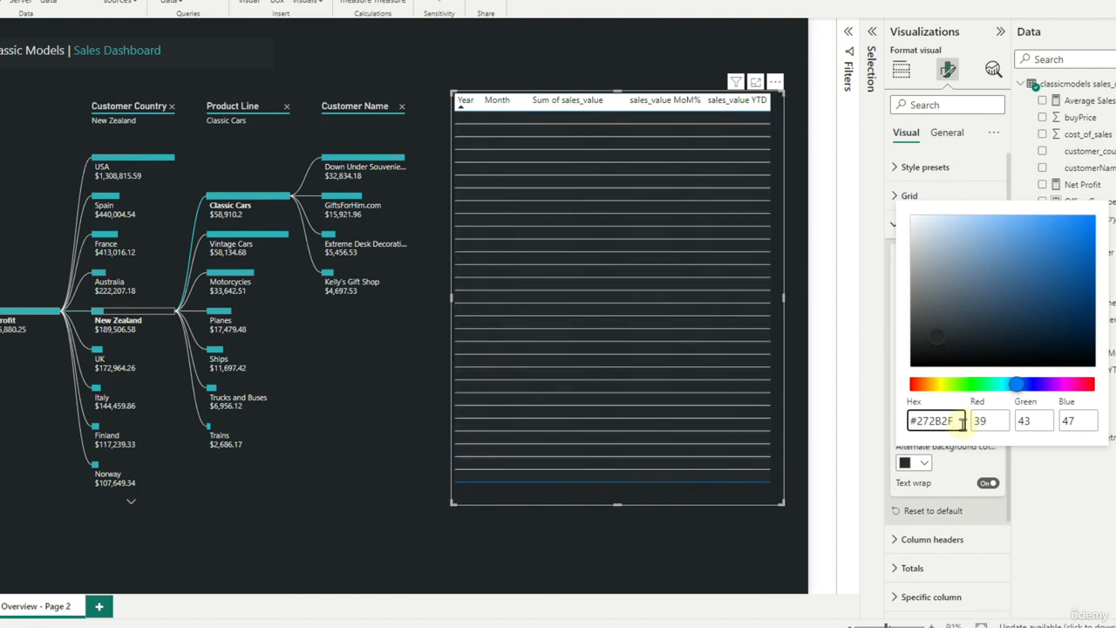
{"action": "left_click", "coordinate": [739, 545]}
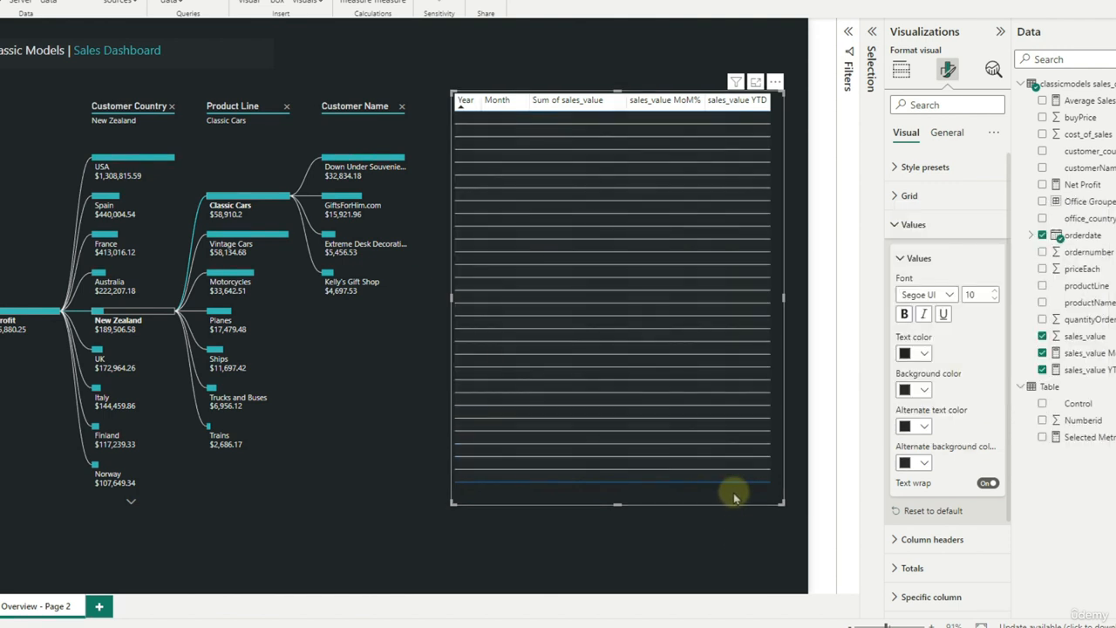
Turn the table's overall background effect back on and set its color to #272B2F
{"action": "left_click", "coordinate": [946, 132]}
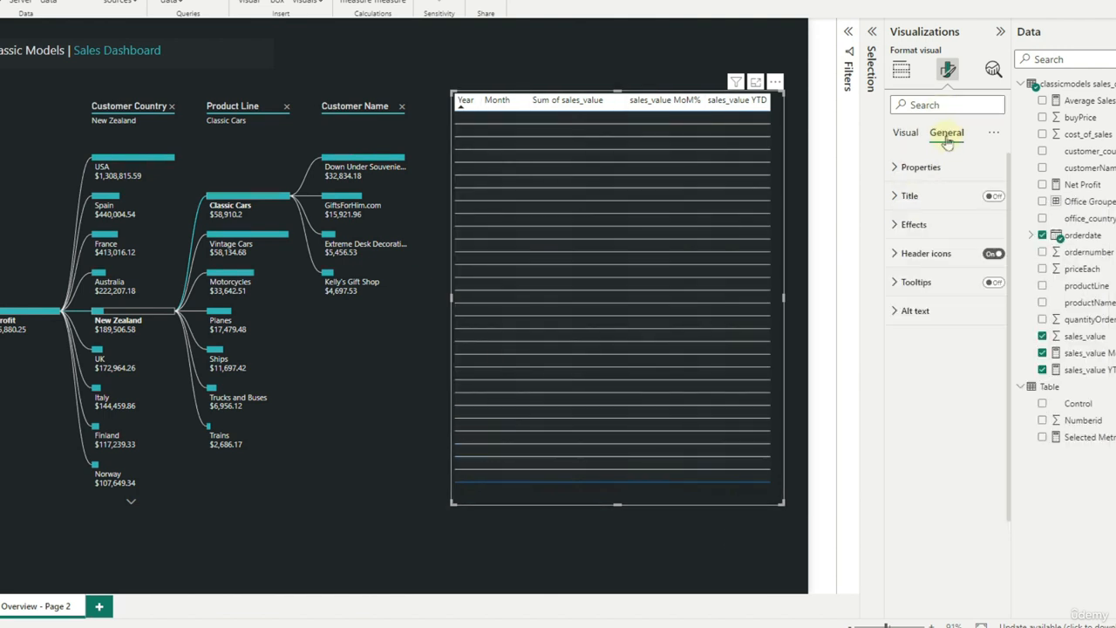
{"action": "left_click", "coordinate": [927, 230]}
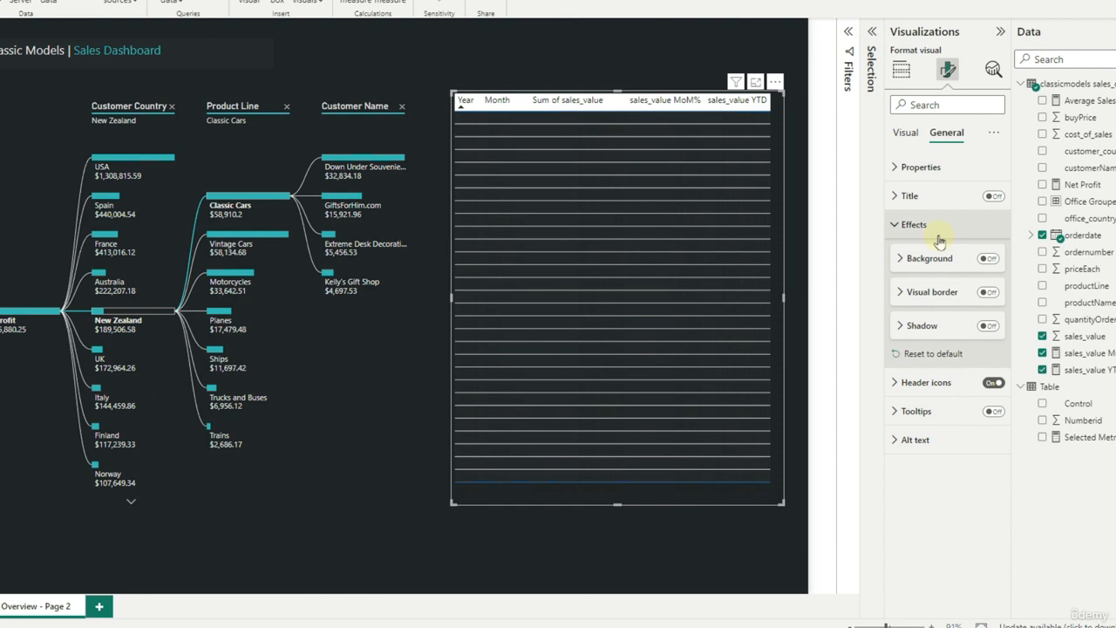
{"action": "left_click", "coordinate": [986, 258]}
{"action": "left_click", "coordinate": [939, 264]}
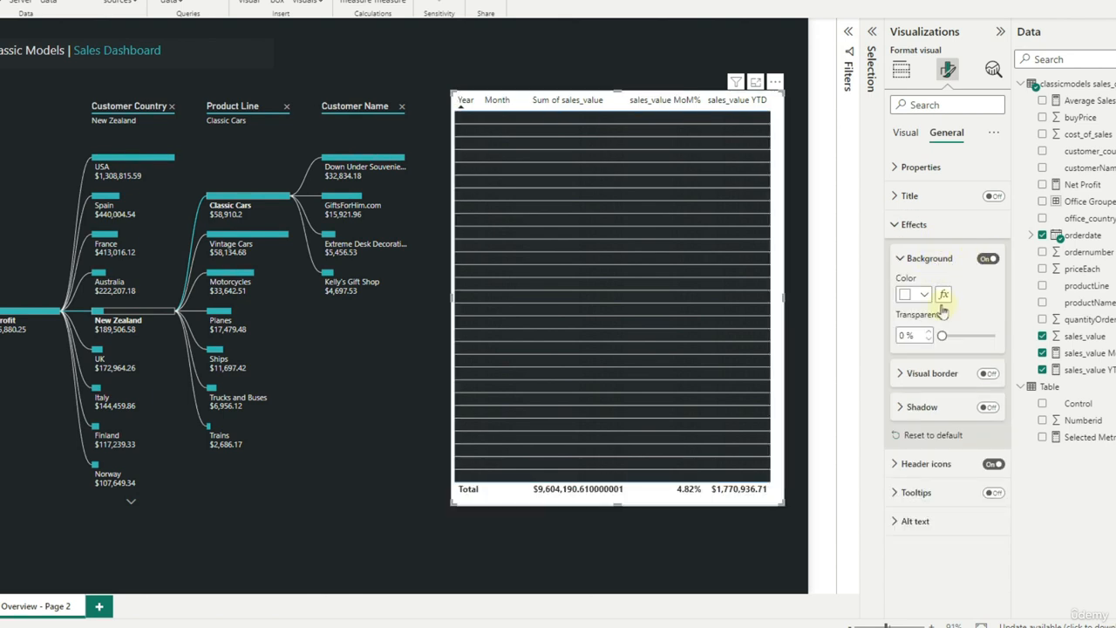
{"action": "left_click", "coordinate": [922, 295]}
{"action": "left_click", "coordinate": [948, 535]}
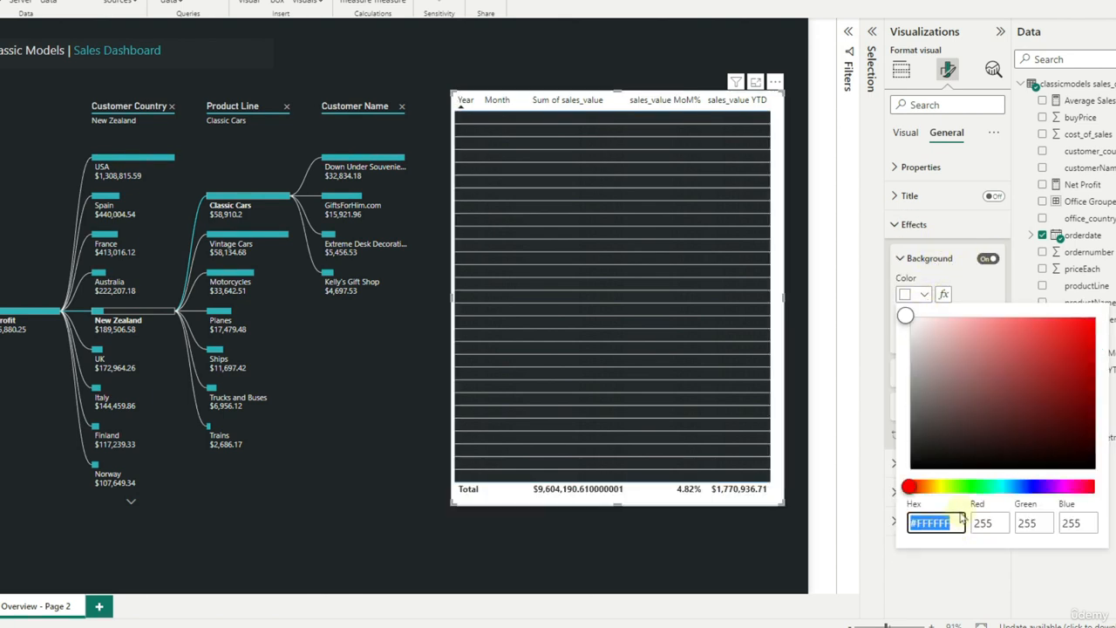
{"action": "type", "text": "#272B2F"}
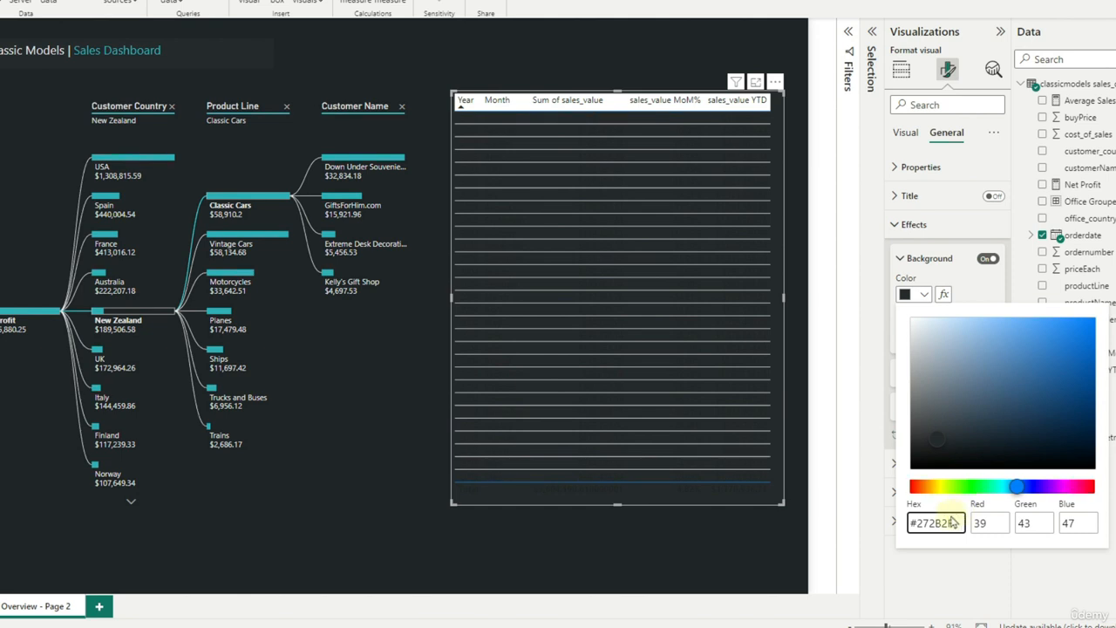
{"action": "left_click", "coordinate": [638, 562]}
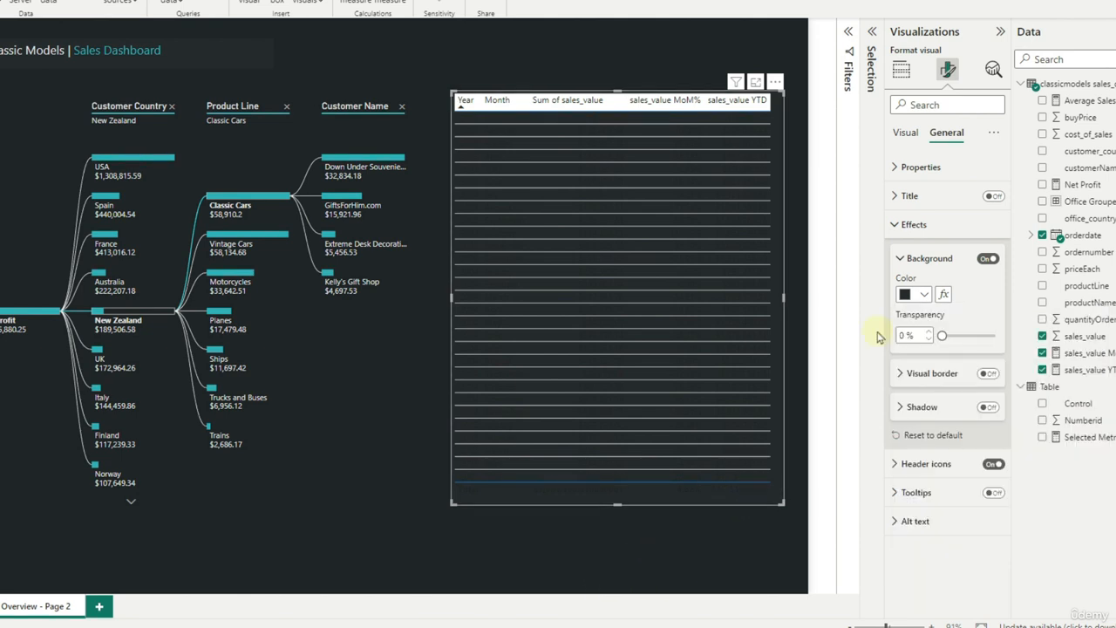
{"action": "left_click", "coordinate": [905, 262]}
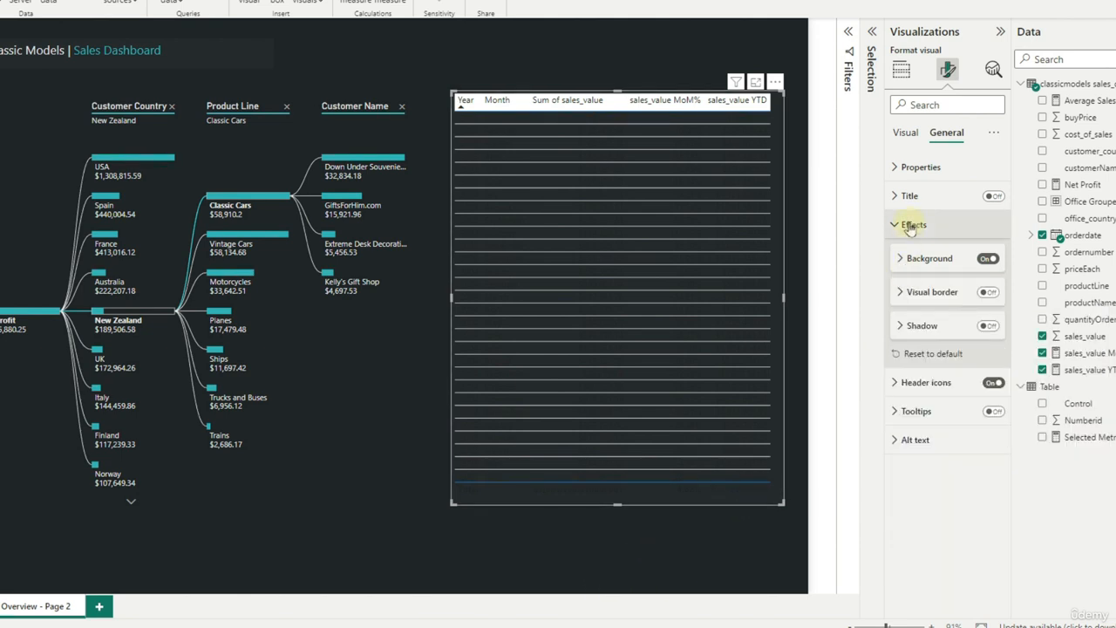
Set both the text color and the alternate text color of the table's values to light grey
{"action": "left_click", "coordinate": [903, 138]}
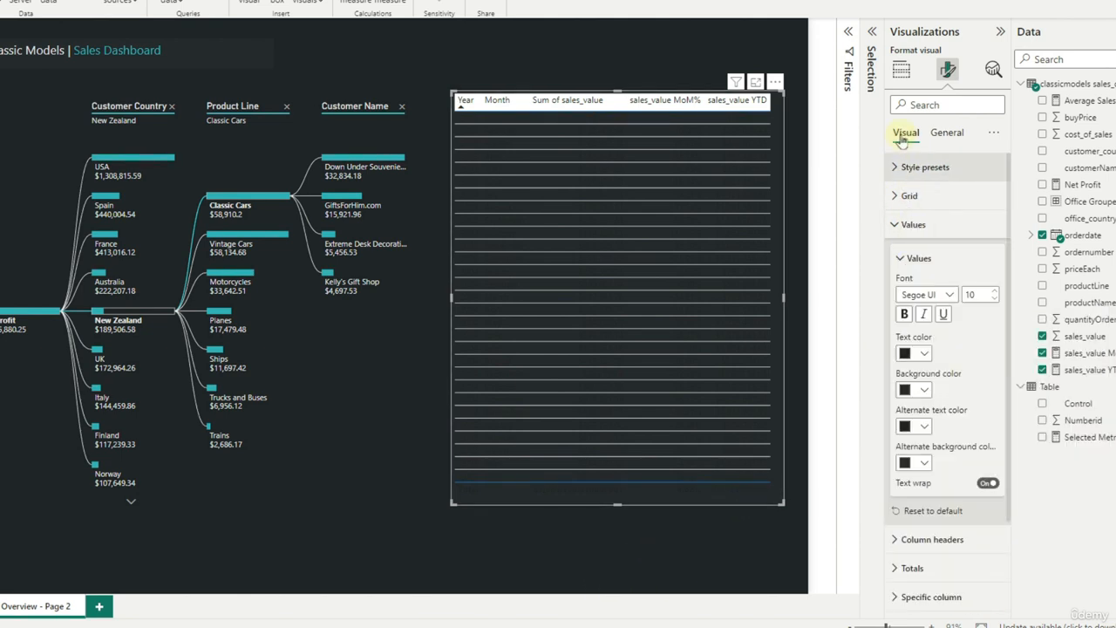
{"action": "left_click", "coordinate": [921, 353]}
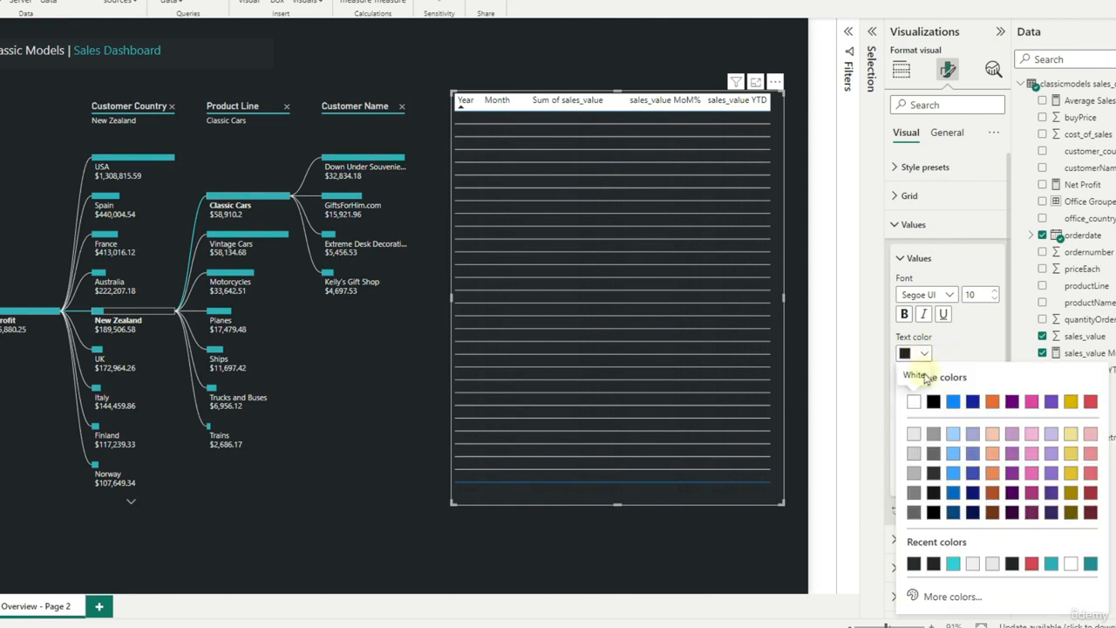
{"action": "left_click", "coordinate": [911, 435]}
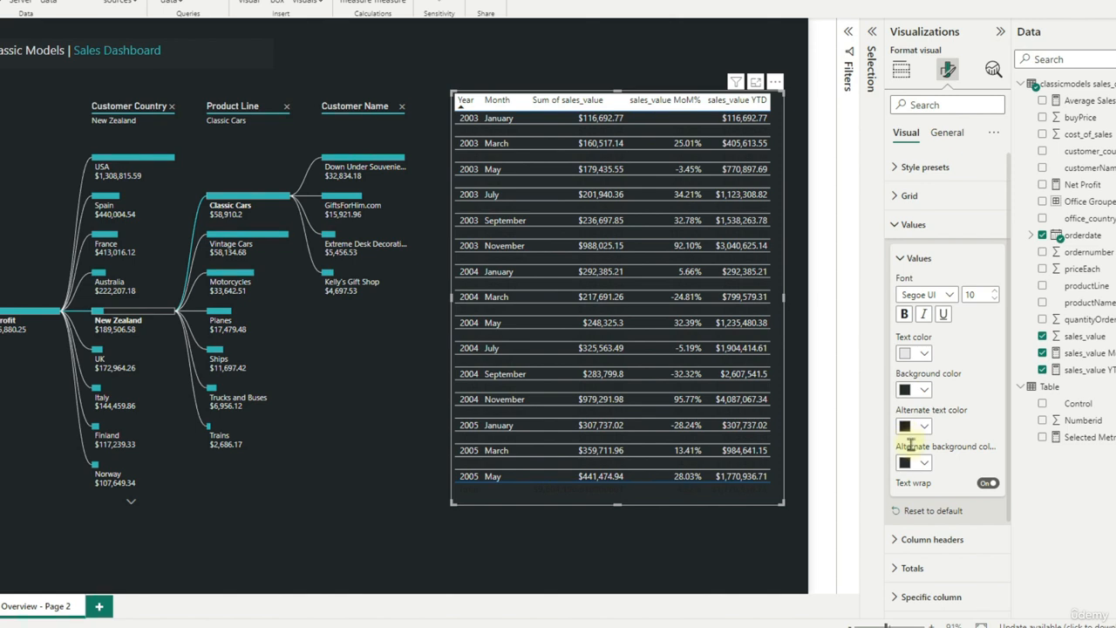
{"action": "left_click", "coordinate": [922, 426]}
{"action": "left_click", "coordinate": [915, 371]}
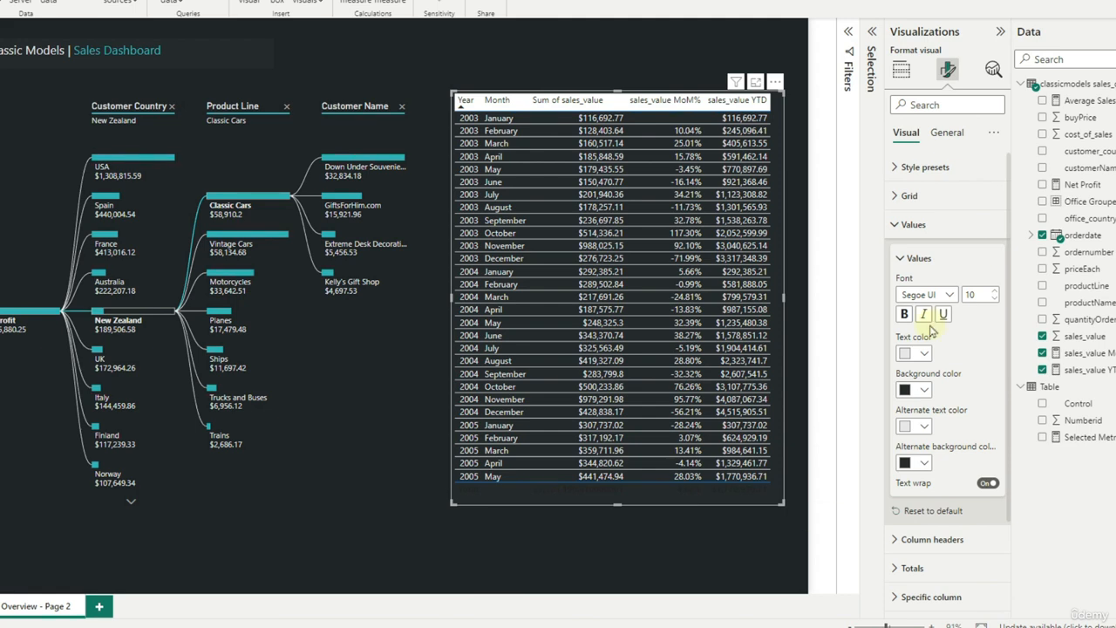
Turn off the table's horizontal gridlines in its grid formatting
{"action": "left_click", "coordinate": [918, 258]}
{"action": "left_click", "coordinate": [906, 226]}
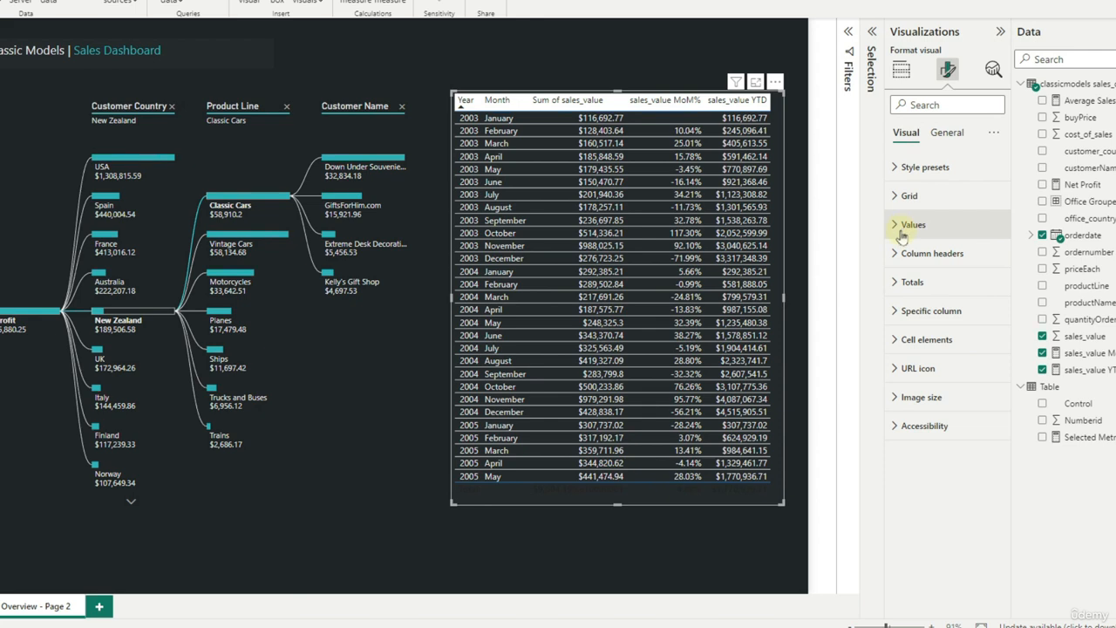
{"action": "left_click", "coordinate": [903, 197]}
{"action": "left_click", "coordinate": [985, 231]}
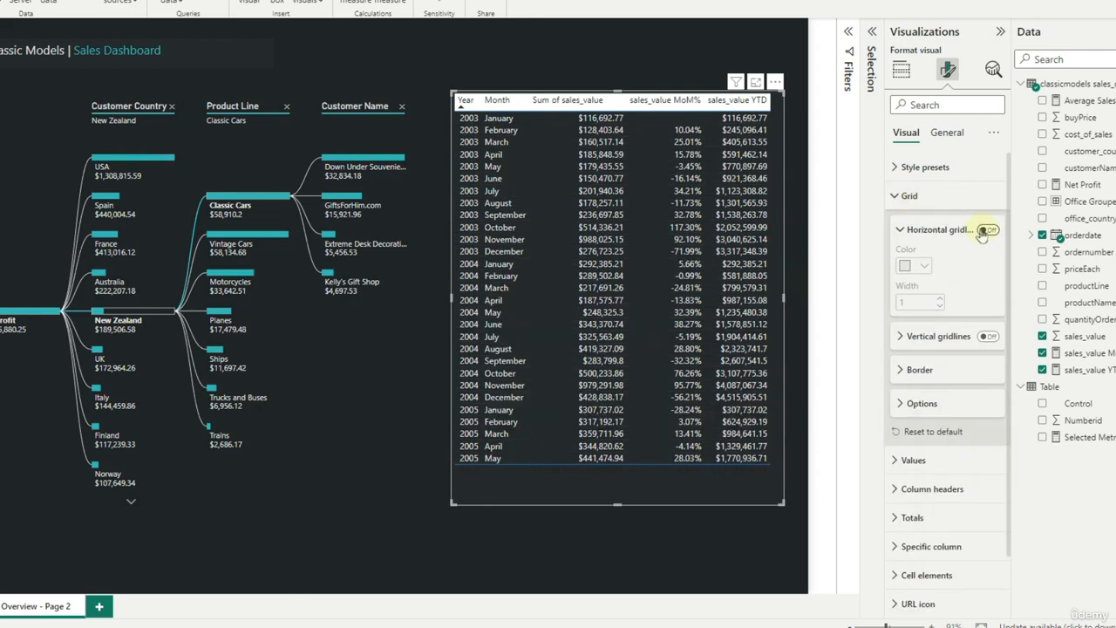
{"action": "left_click", "coordinate": [926, 231]}
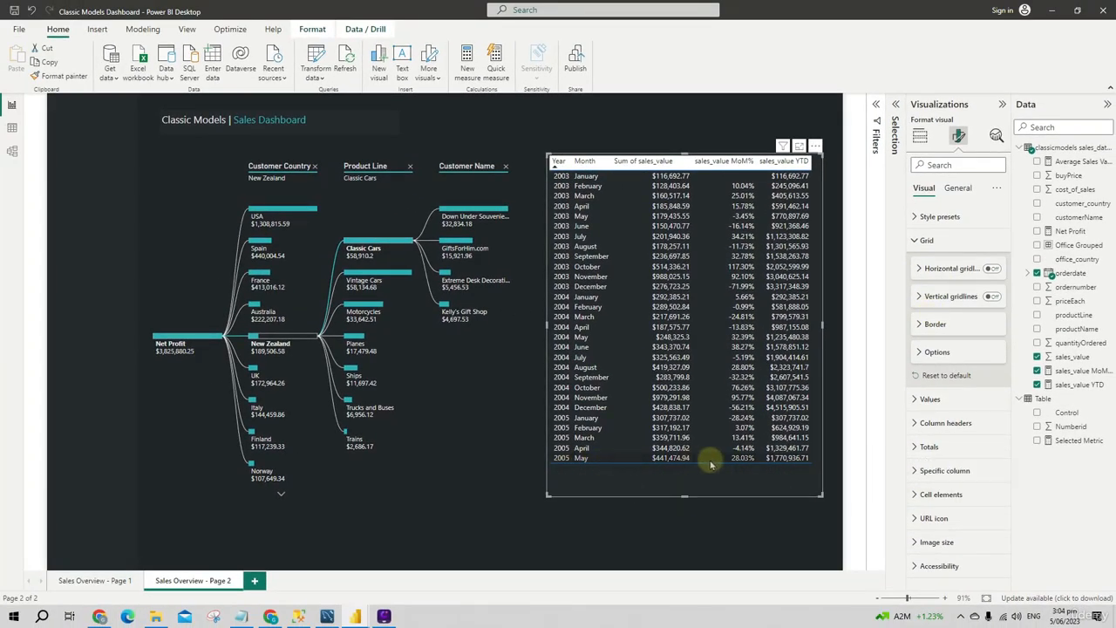
Set the table's grid border color to #272B2F for all sections, and deselect the table
{"action": "left_click", "coordinate": [931, 325]}
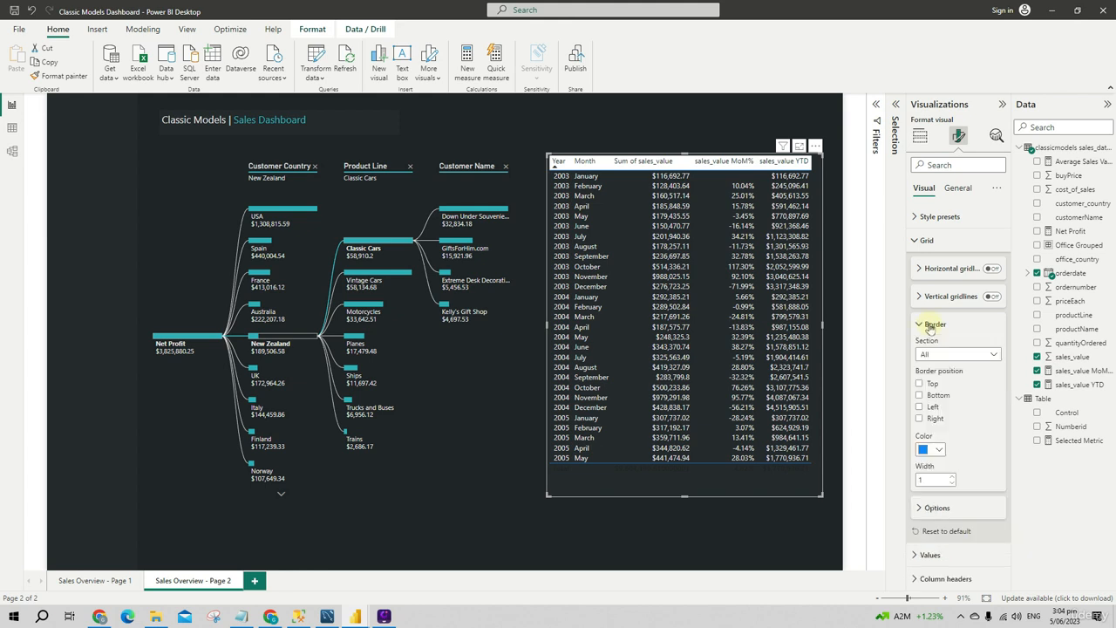
{"action": "left_click", "coordinate": [932, 447]}
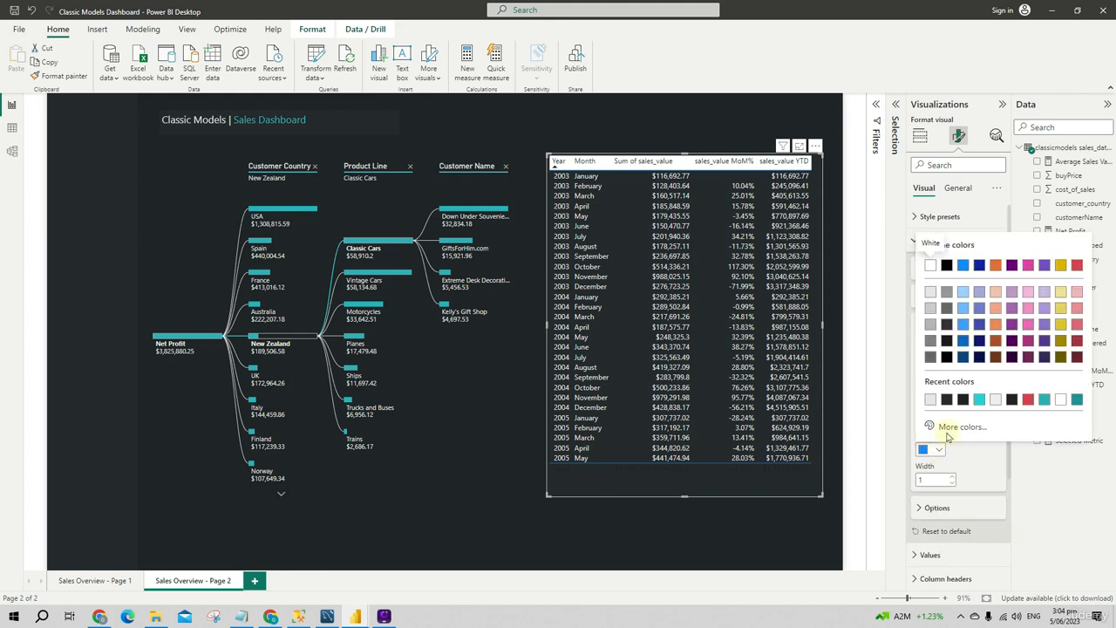
{"action": "left_click", "coordinate": [962, 427]}
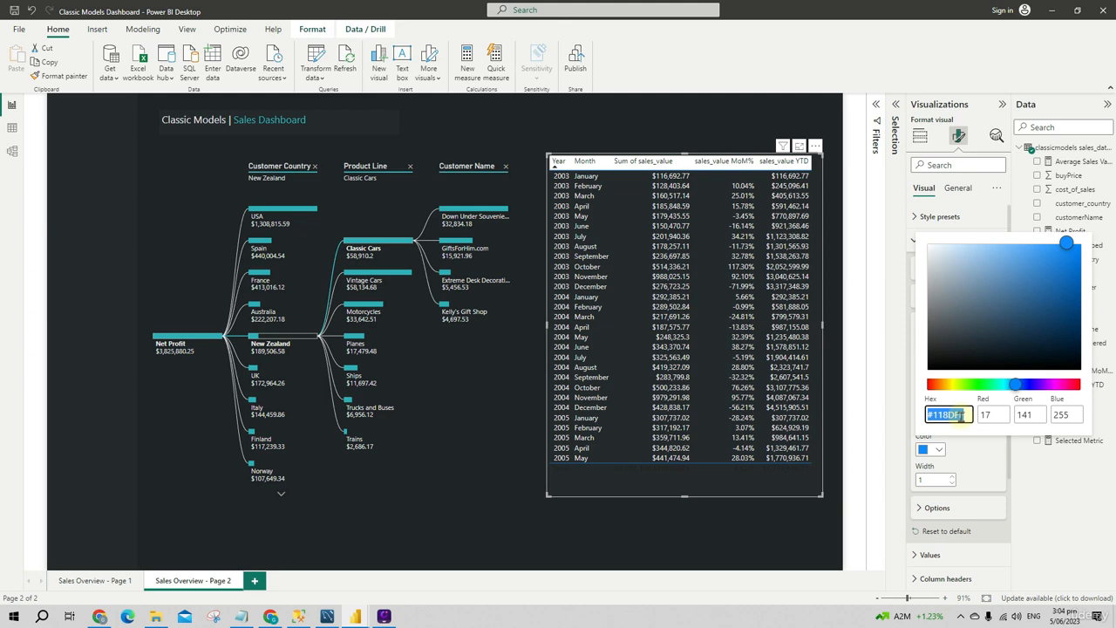
{"action": "type", "text": "#272B2F"}
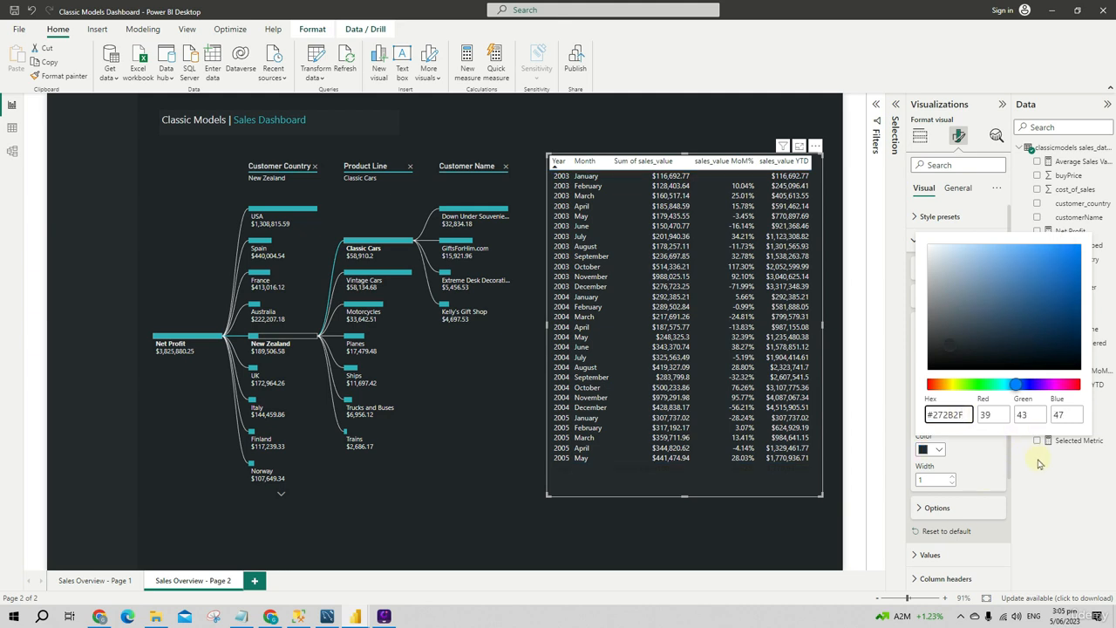
{"action": "left_click", "coordinate": [791, 541]}
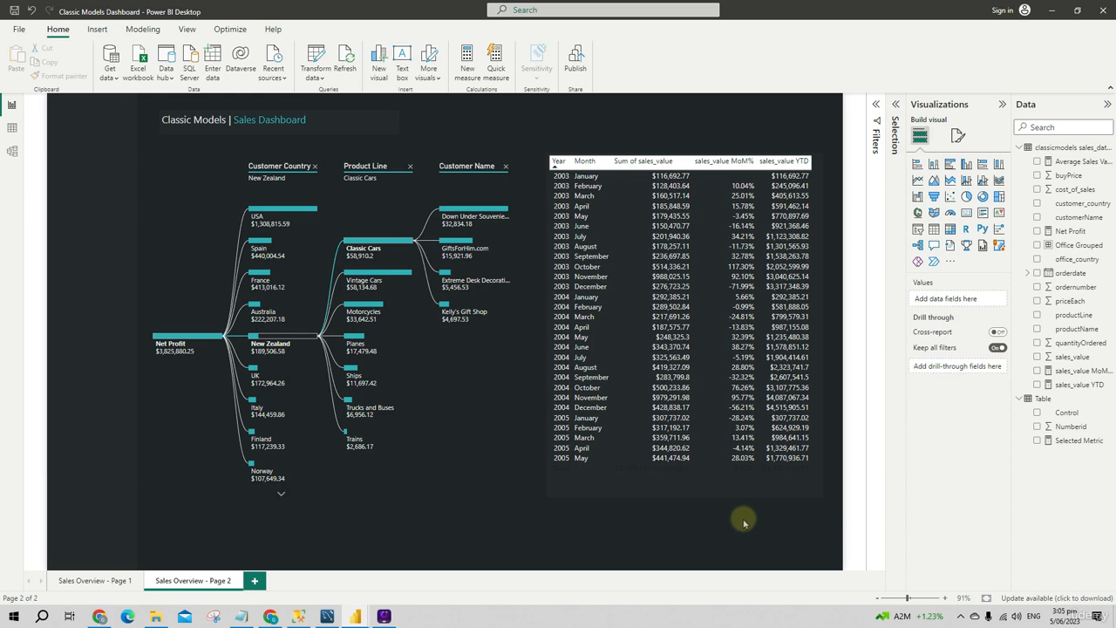
Turn off the totals for the monthly sales table
{"action": "left_click", "coordinate": [738, 488]}
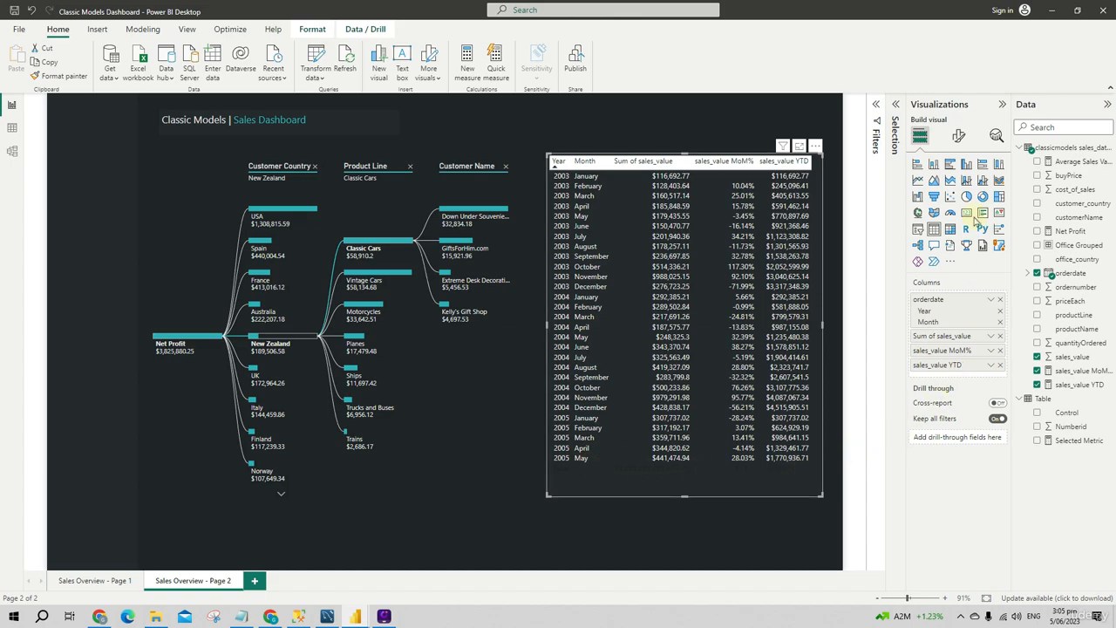
{"action": "left_click", "coordinate": [958, 135]}
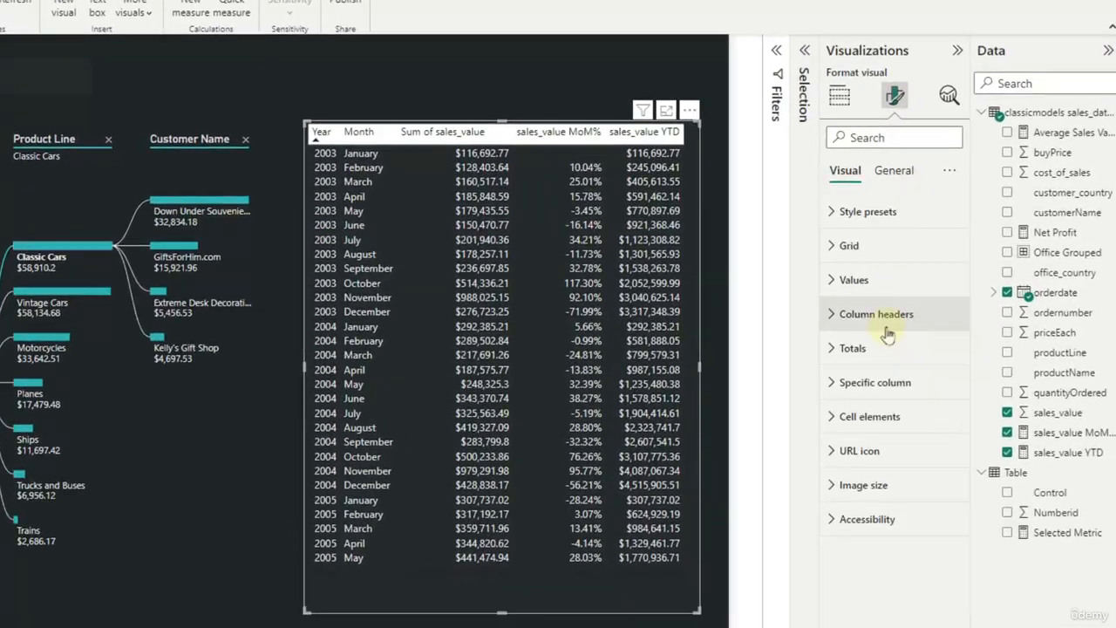
{"action": "left_click", "coordinate": [930, 311]}
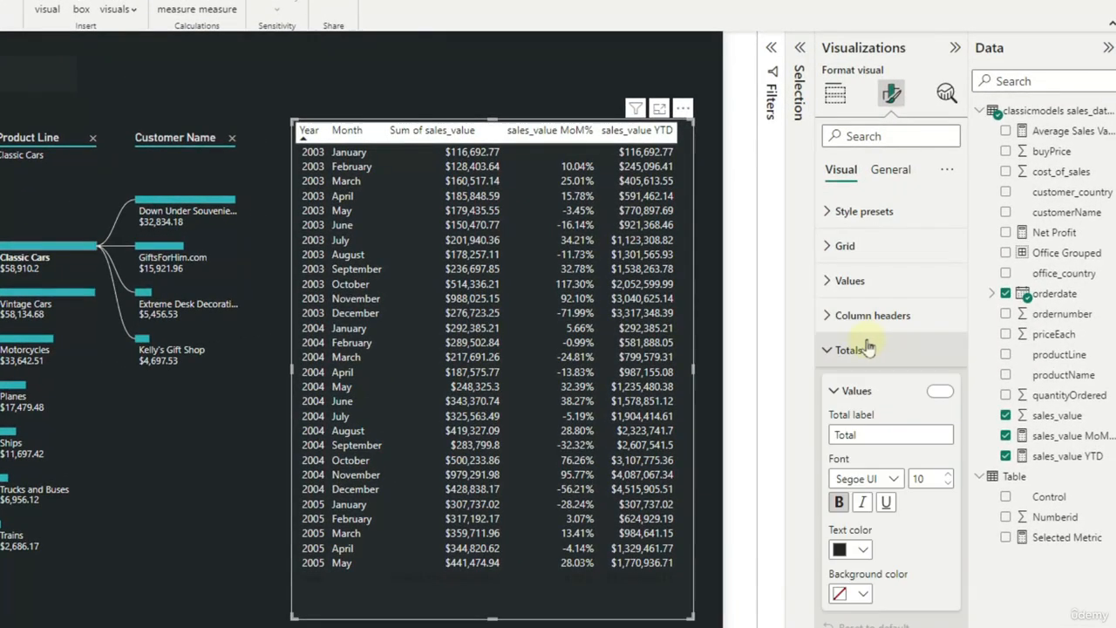
{"action": "left_click", "coordinate": [939, 391]}
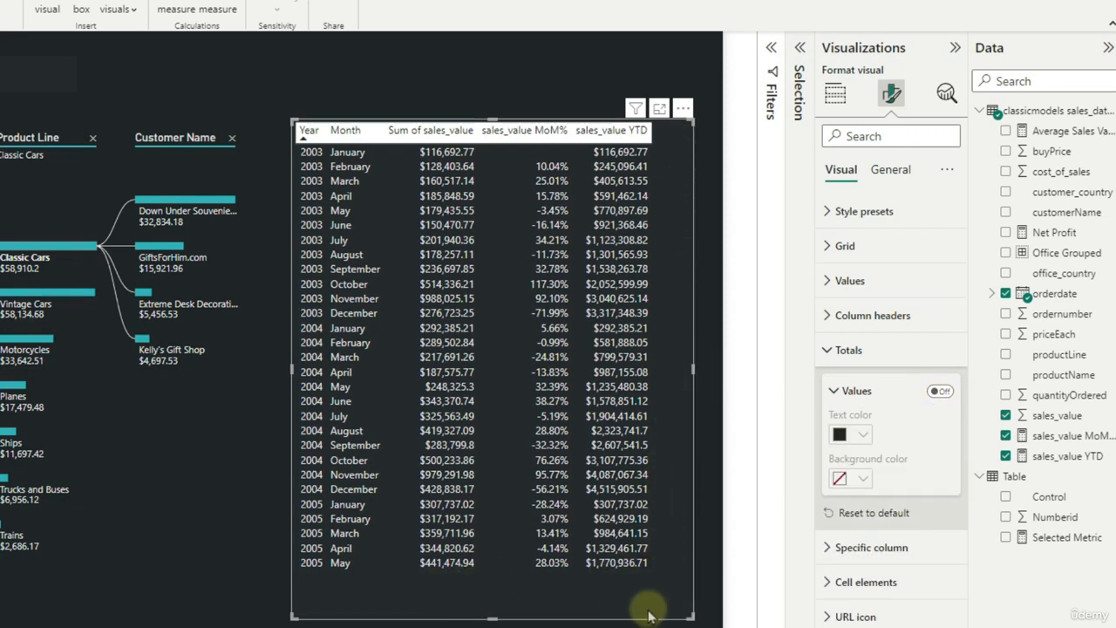
Move the sales table slightly toward the page's right edge and narrow it from its right side
{"action": "left_click_drag", "start_coordinate": [599, 598], "coordinate": [625, 600]}
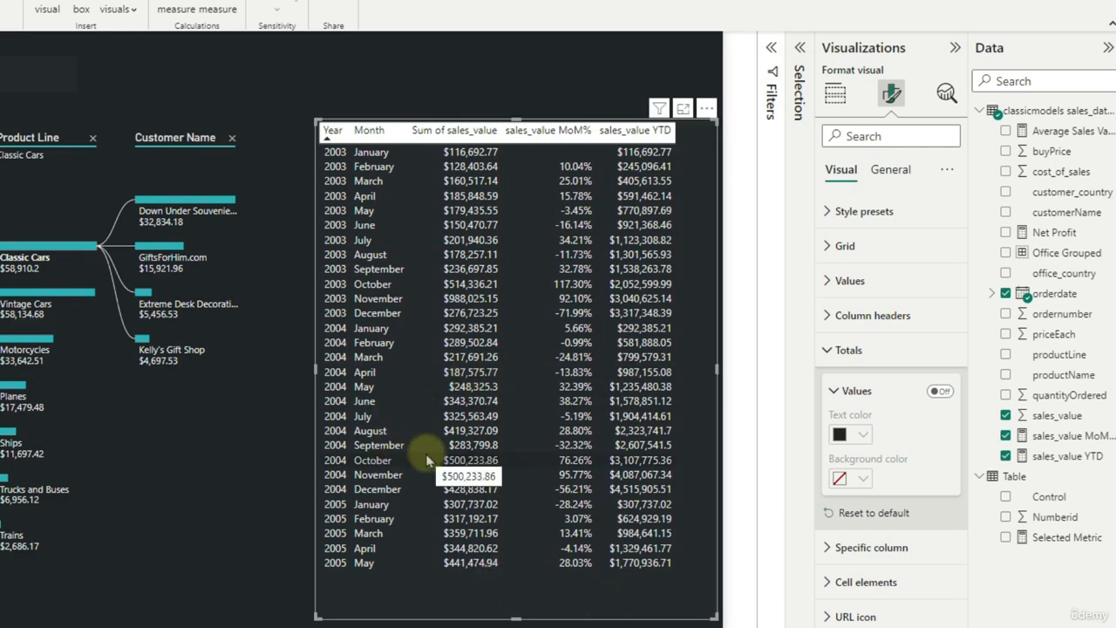
{"action": "left_click_drag", "start_coordinate": [717, 368], "coordinate": [682, 377]}
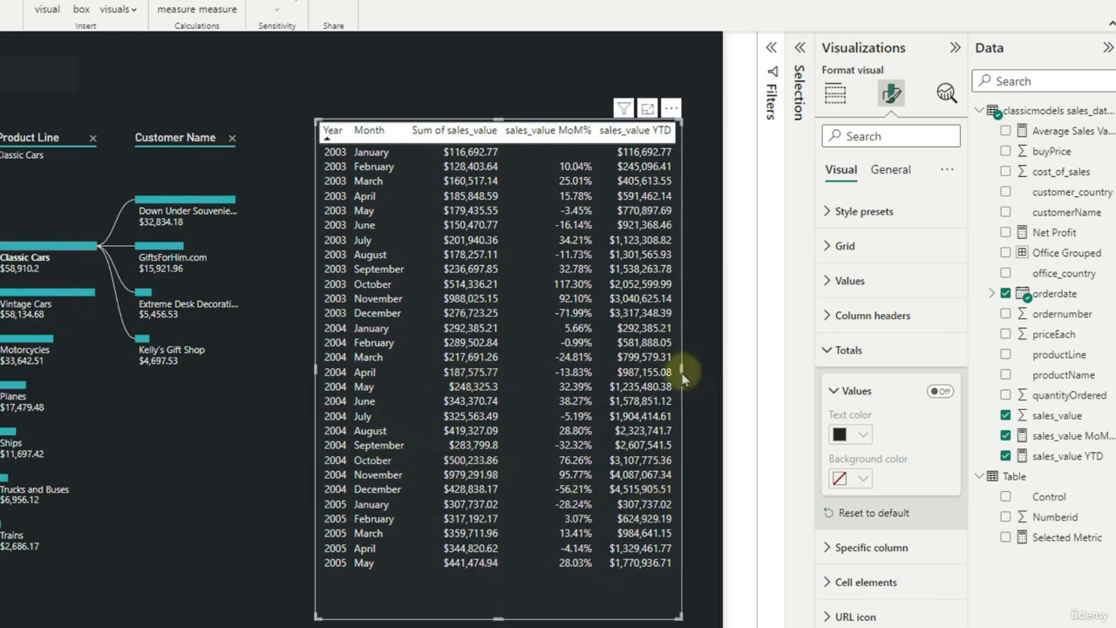
{"action": "left_click", "coordinate": [844, 350]}
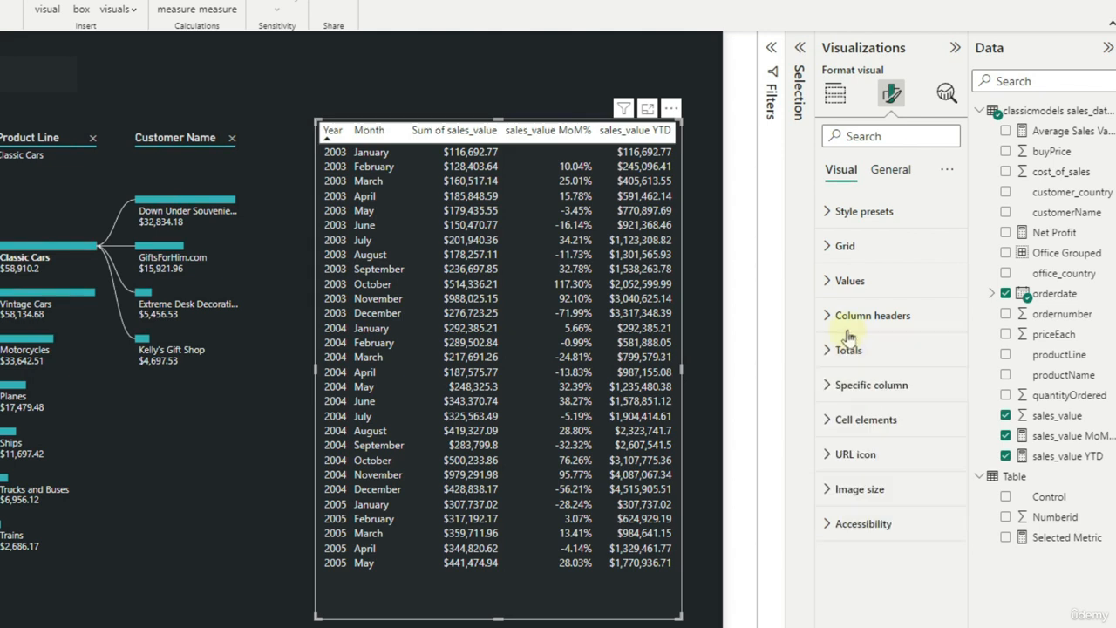
Set the table's column headers to a dark background color with teal text
{"action": "left_click", "coordinate": [847, 318]}
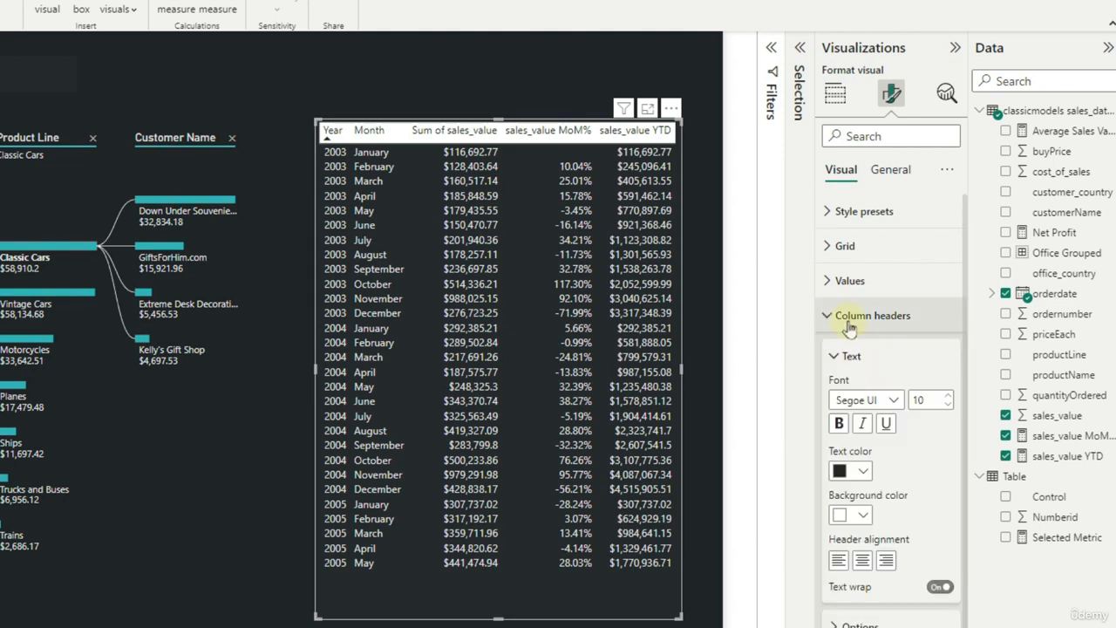
{"action": "left_click", "coordinate": [858, 514]}
{"action": "left_click", "coordinate": [851, 441]}
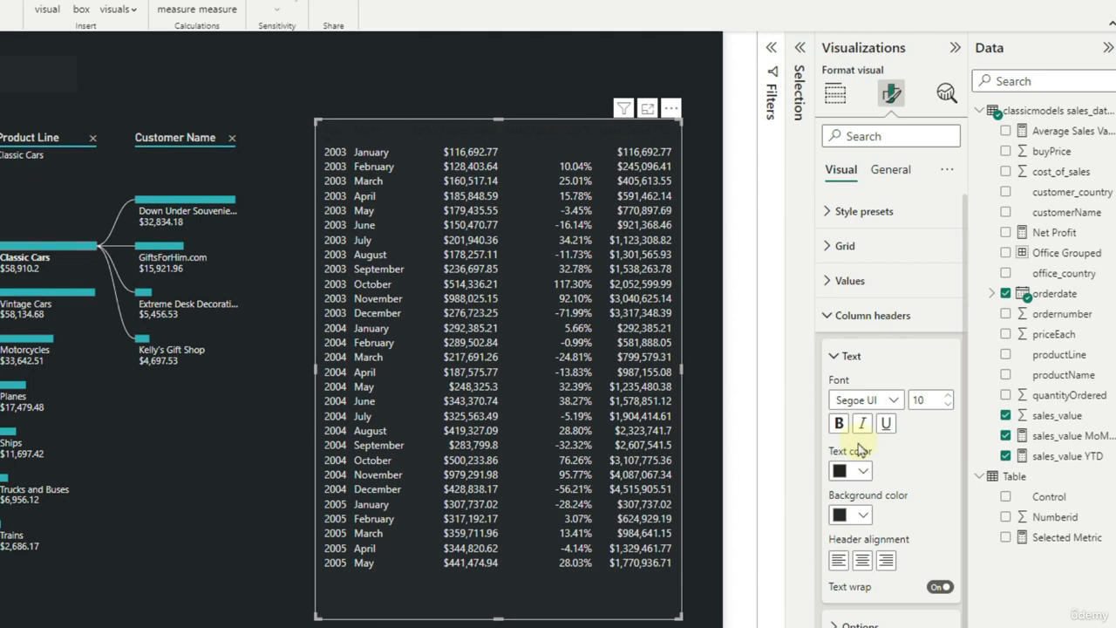
{"action": "left_click", "coordinate": [860, 469]}
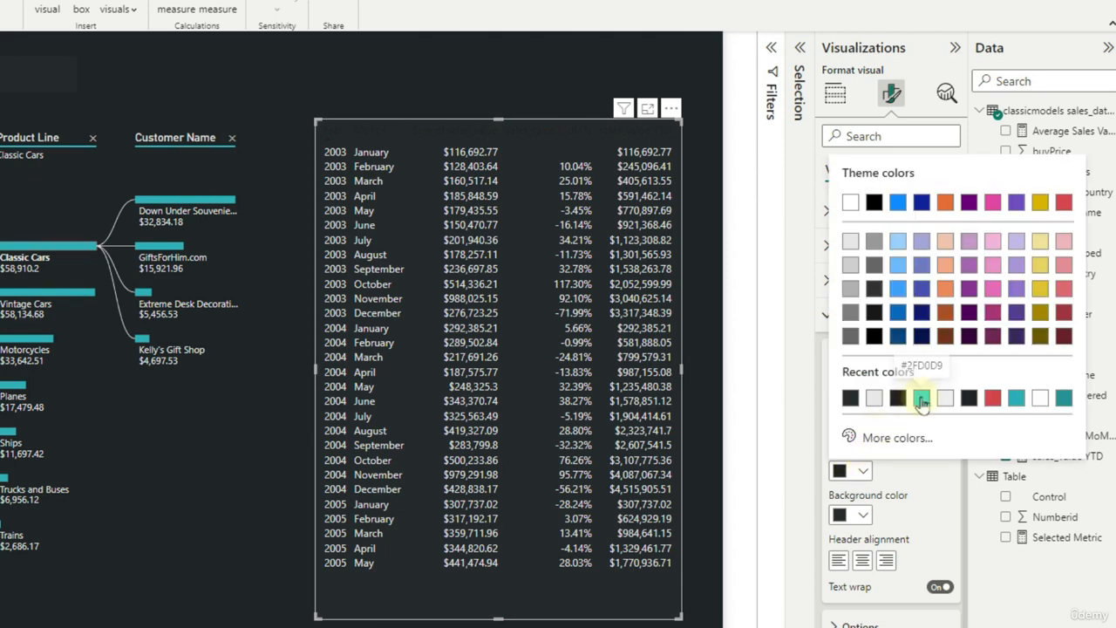
{"action": "left_click", "coordinate": [1018, 397]}
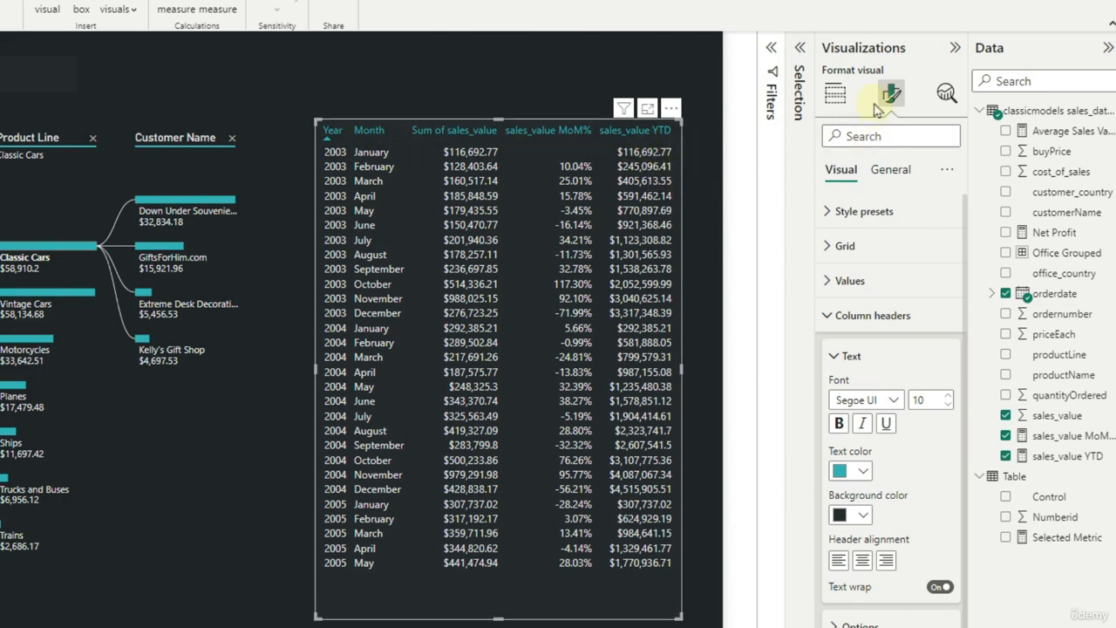
Rename the table's Sum of sales_value column as "Sales Value" for this visual
{"action": "left_click", "coordinate": [835, 94]}
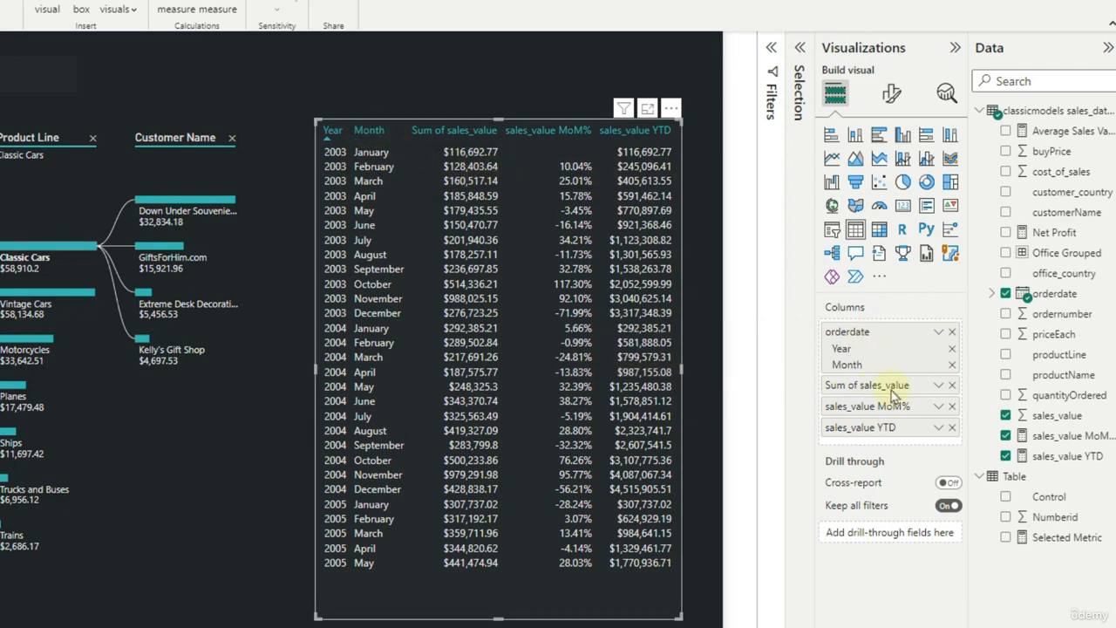
{"action": "left_click", "coordinate": [938, 384]}
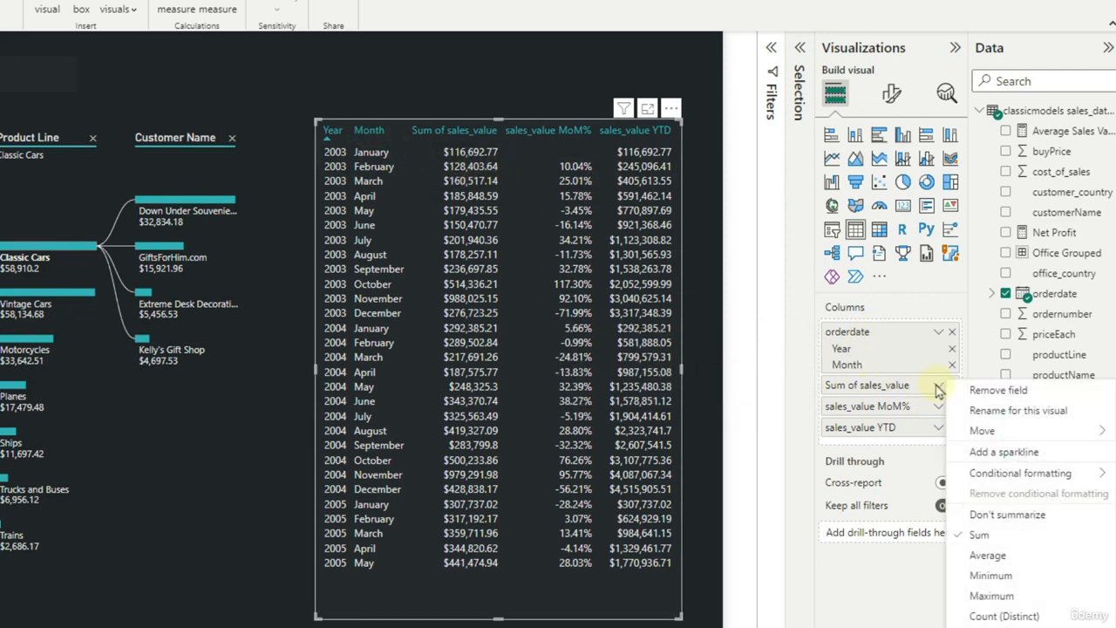
{"action": "left_click", "coordinate": [1007, 413]}
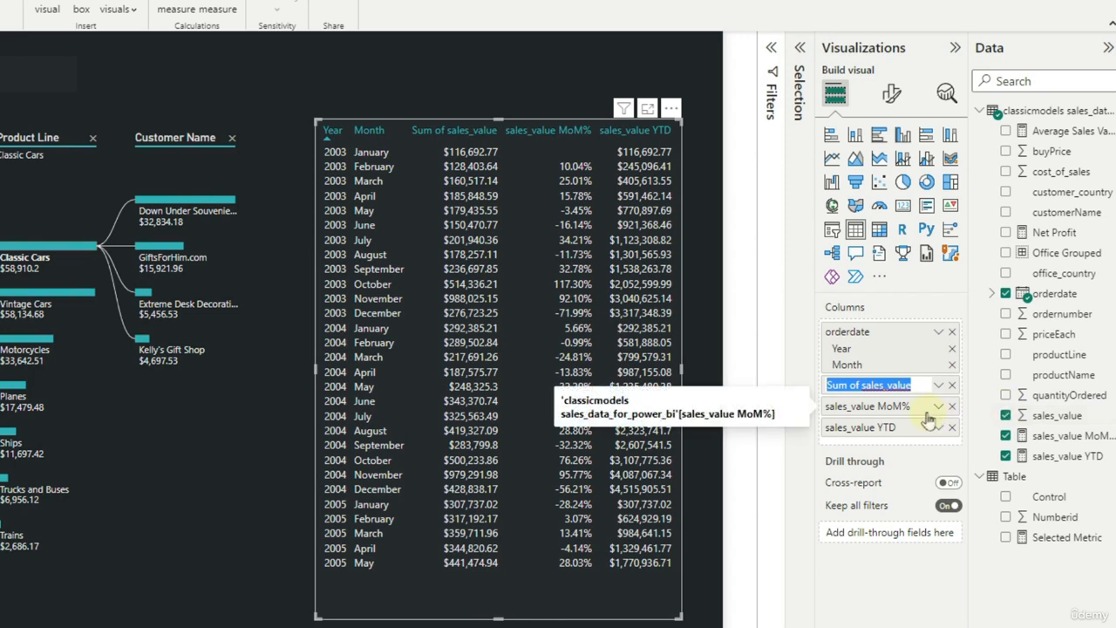
{"action": "type", "text": "Sales V"}
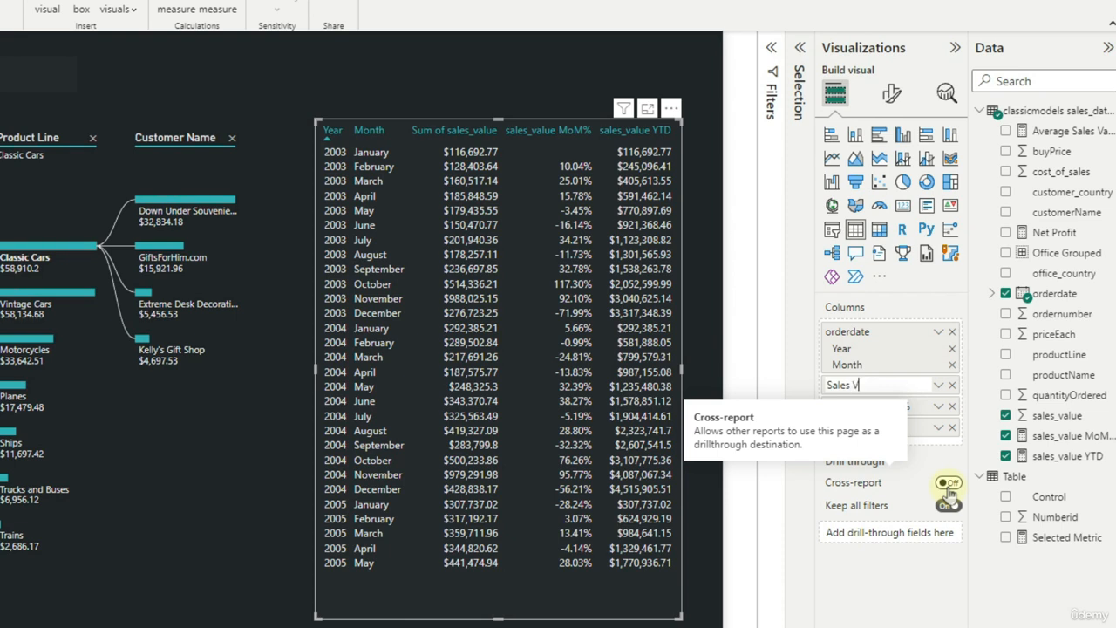
{"action": "type", "text": "alue"}
{"action": "left_click", "coordinate": [943, 615]}
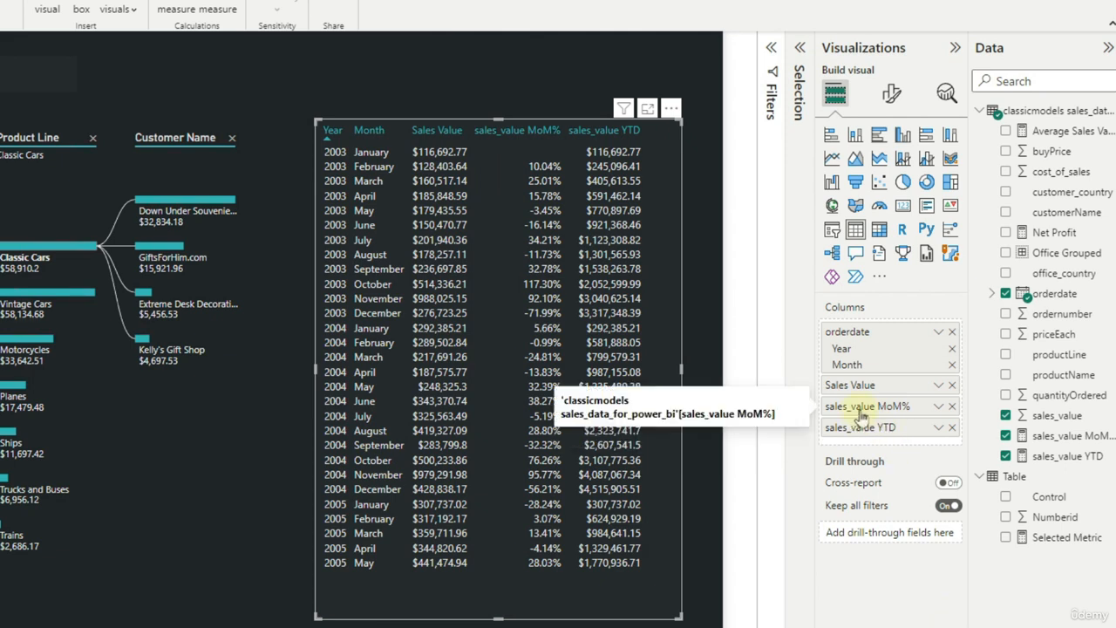
Try to rename the table's sales_value MoM% column as "Sales Value MoM%" by editing its existing name
{"action": "left_click", "coordinate": [940, 408]}
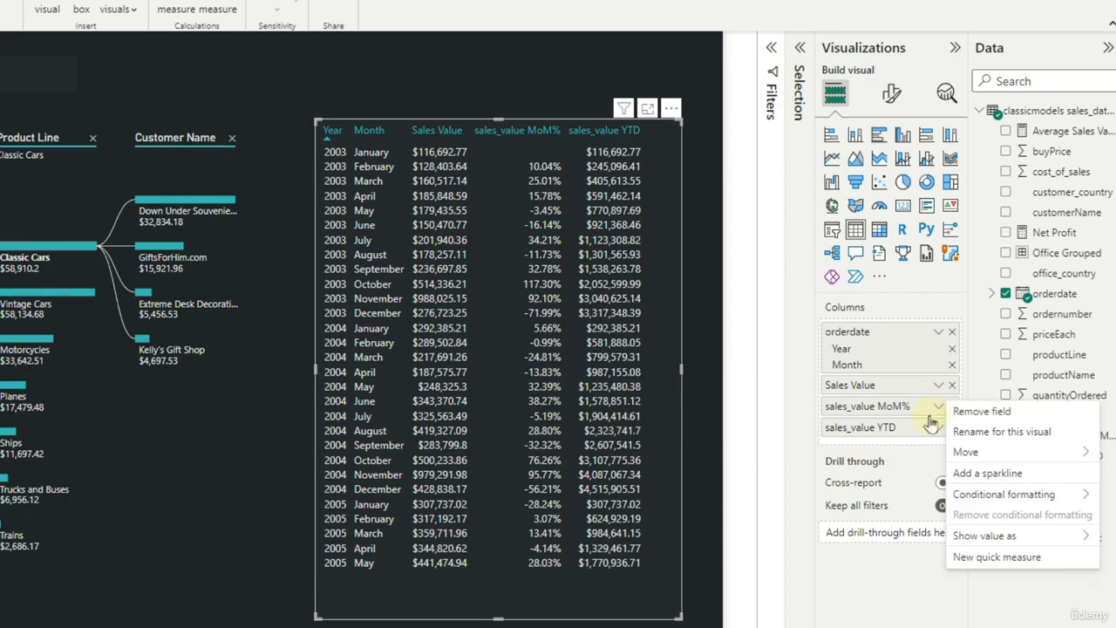
{"action": "left_click", "coordinate": [981, 427]}
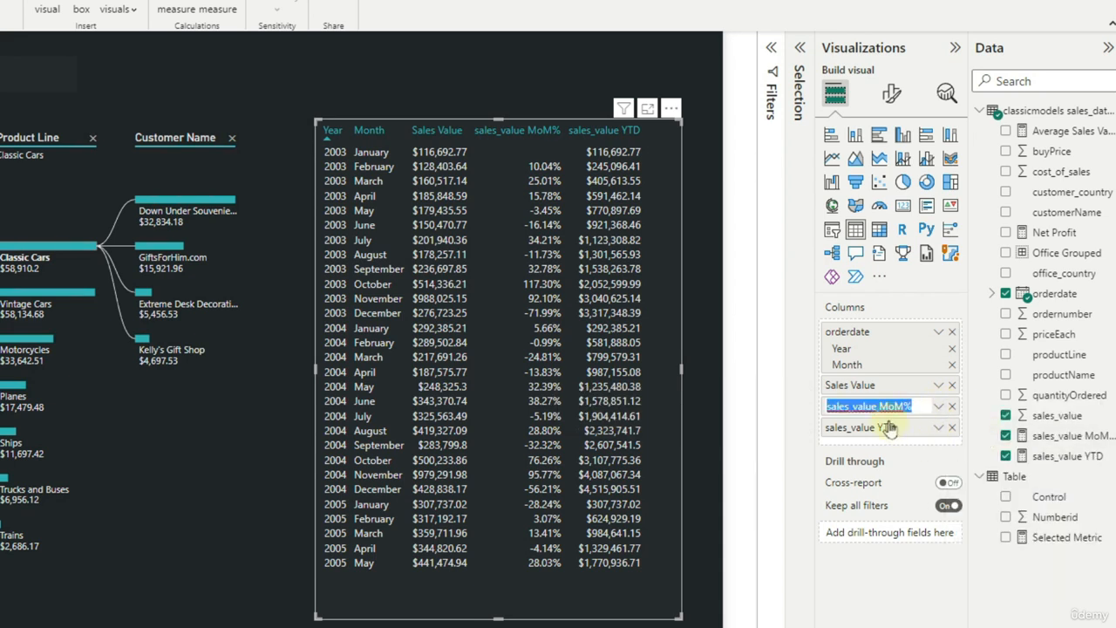
{"action": "left_click_drag", "start_coordinate": [857, 407], "coordinate": [828, 408]}
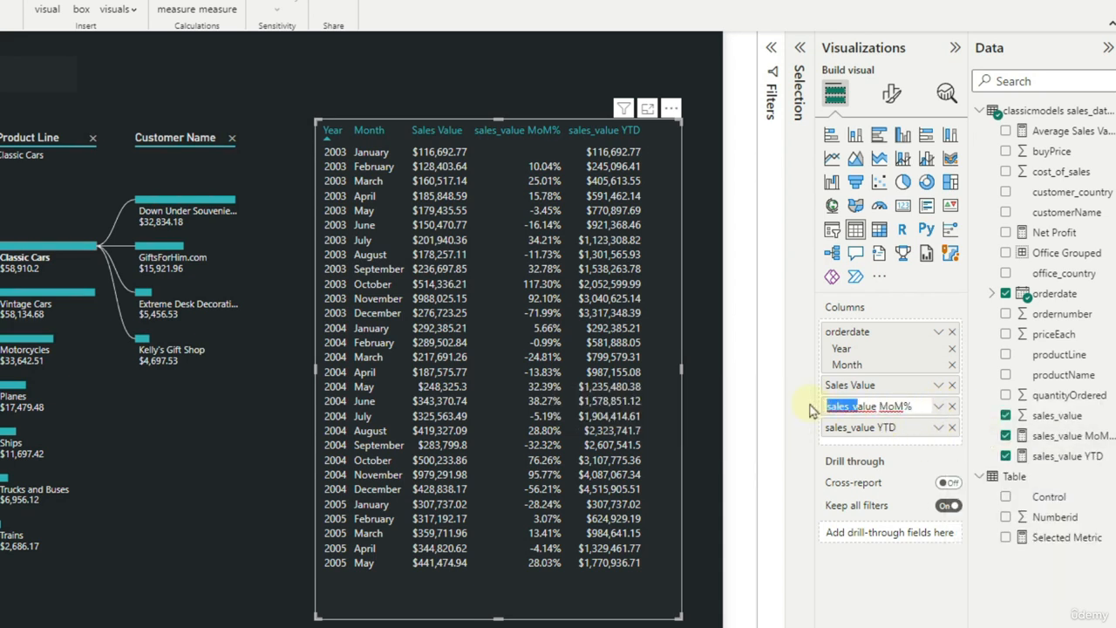
{"action": "type", "text": "Sales "}
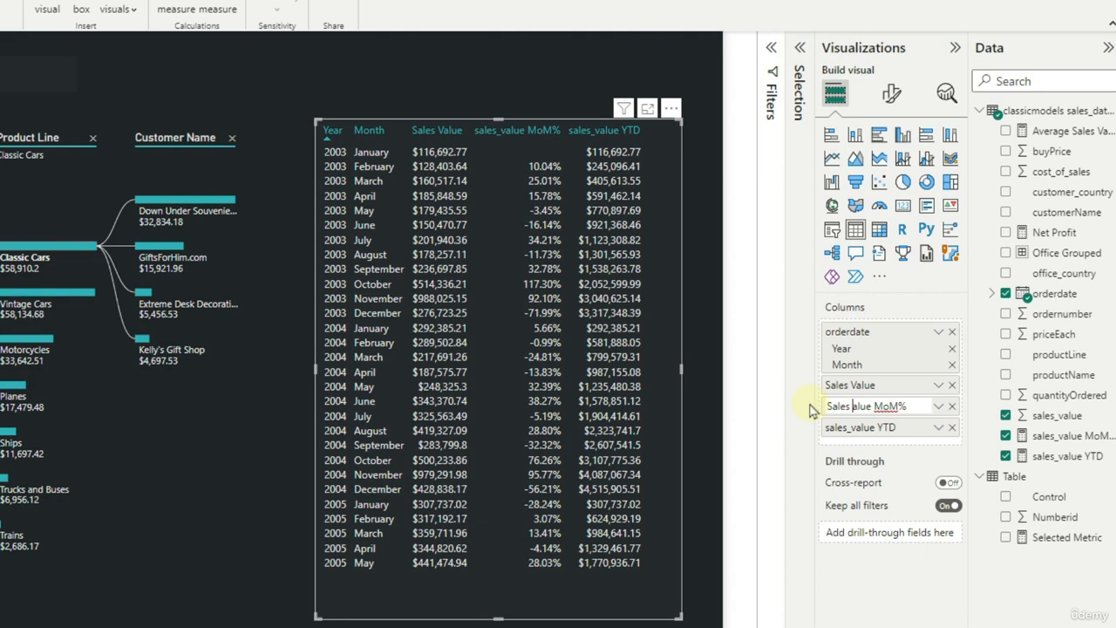
{"action": "type", "text": "Value"}
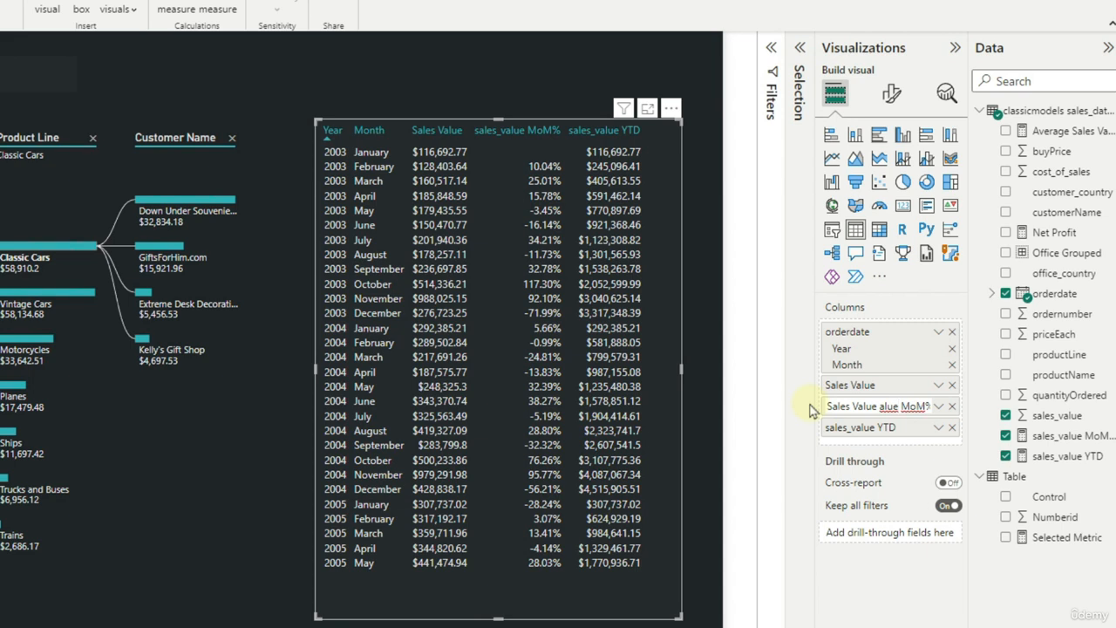
{"action": "key", "text": "Delete"}
{"action": "key", "text": "Delete"}
{"action": "key", "text": "Delete"}
{"action": "key", "text": "Delete"}
{"action": "key", "text": "Delete"}
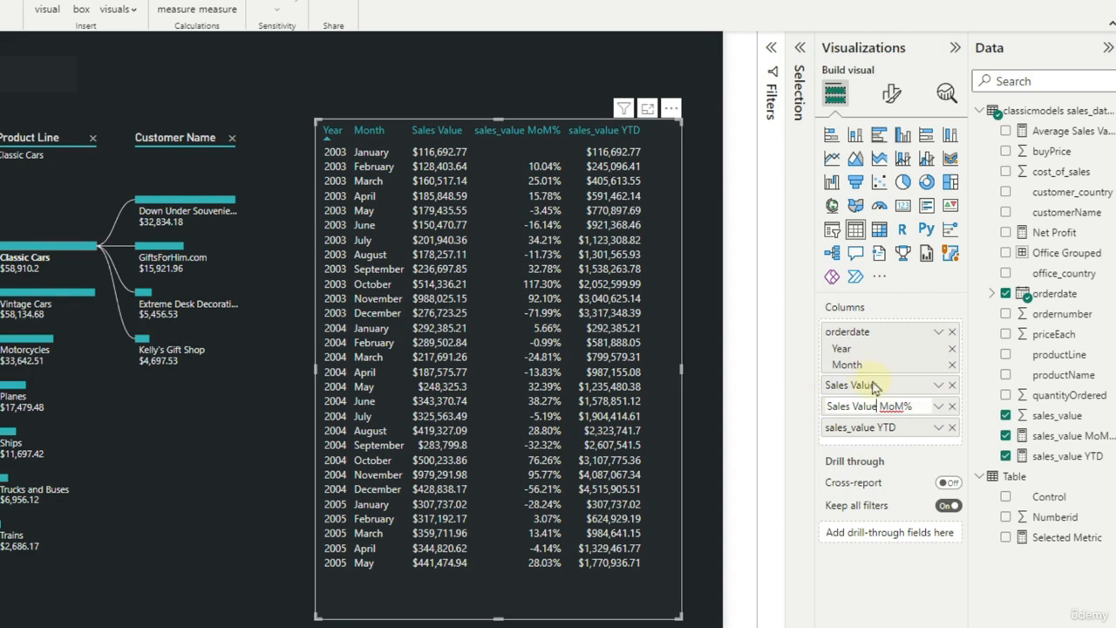
{"action": "left_click", "coordinate": [720, 600]}
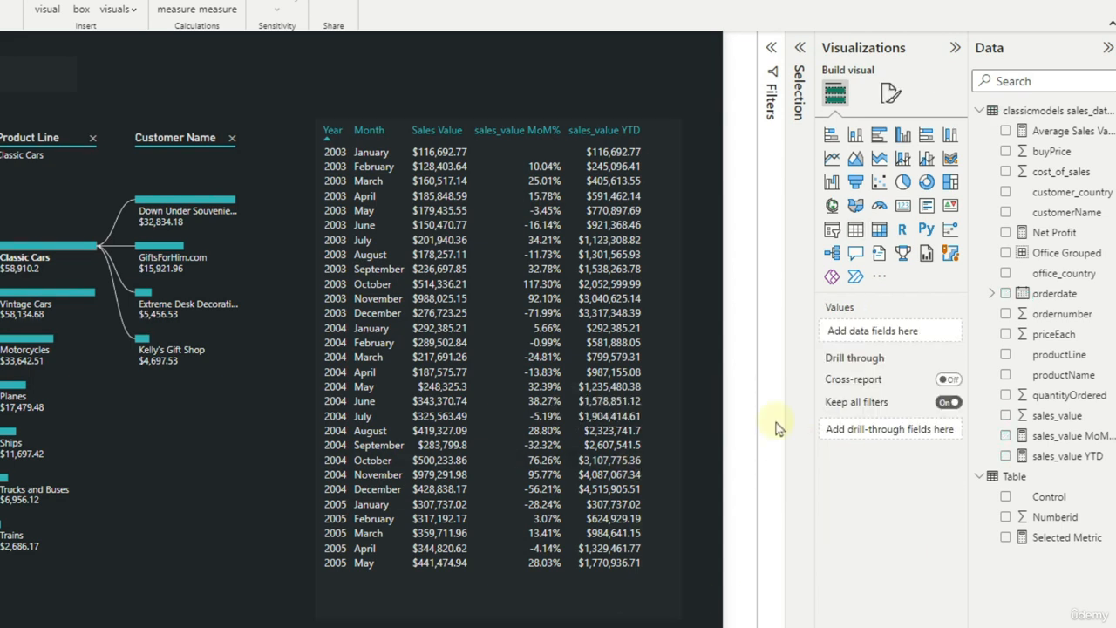
Rename the table's sales_value MoM% column as "Sales Value MoM%" for this visual
{"action": "left_click", "coordinate": [580, 562]}
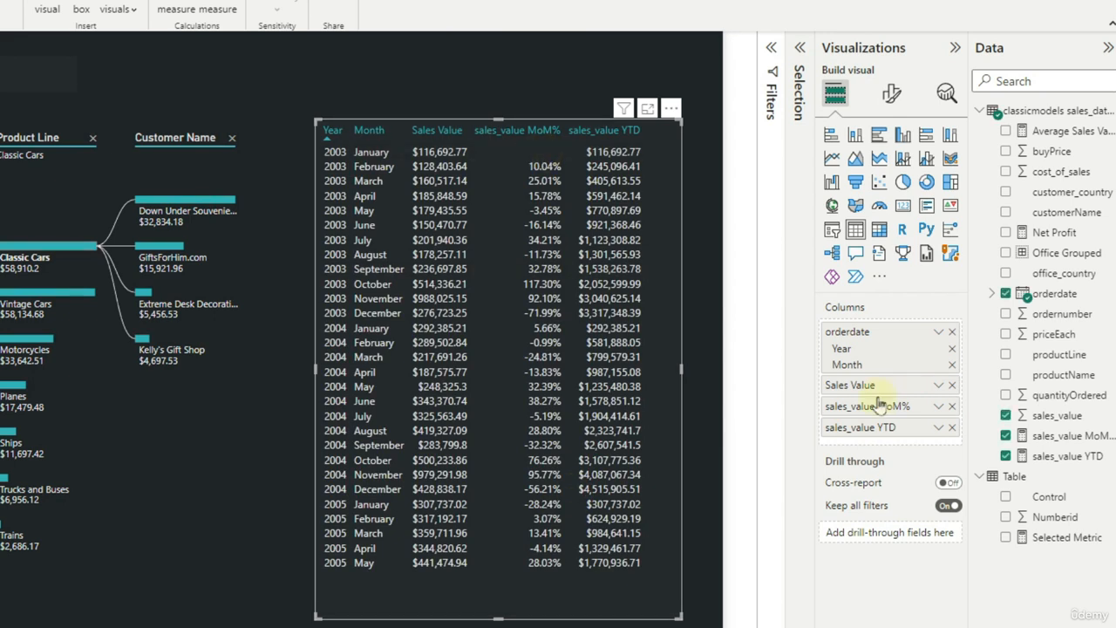
{"action": "left_click", "coordinate": [938, 406]}
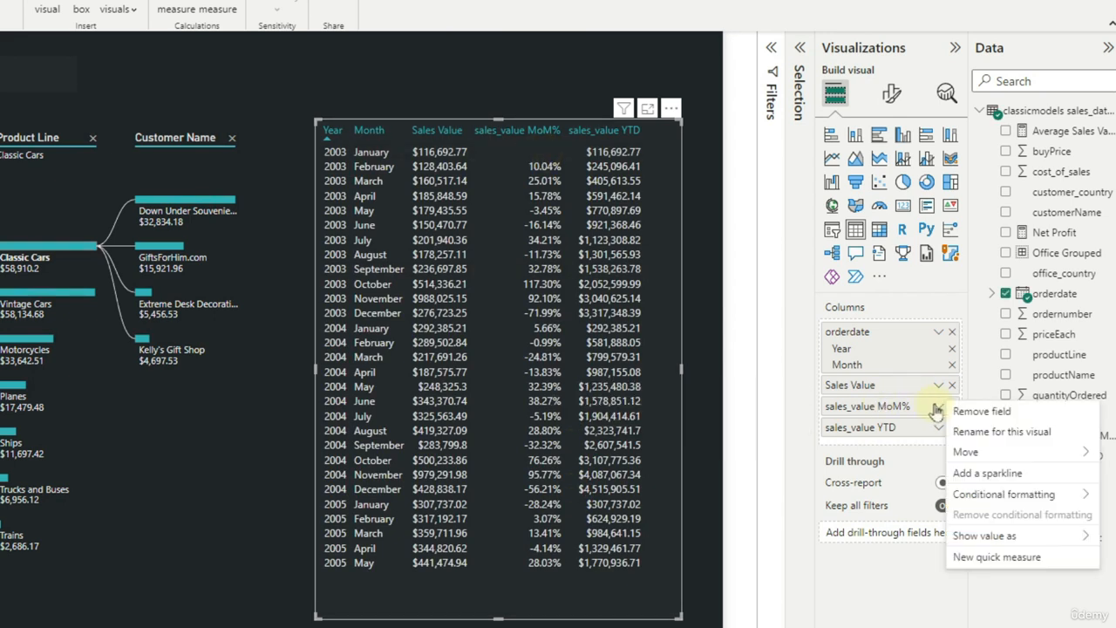
{"action": "left_click", "coordinate": [994, 432]}
{"action": "type", "text": "Sales Value Mo"}
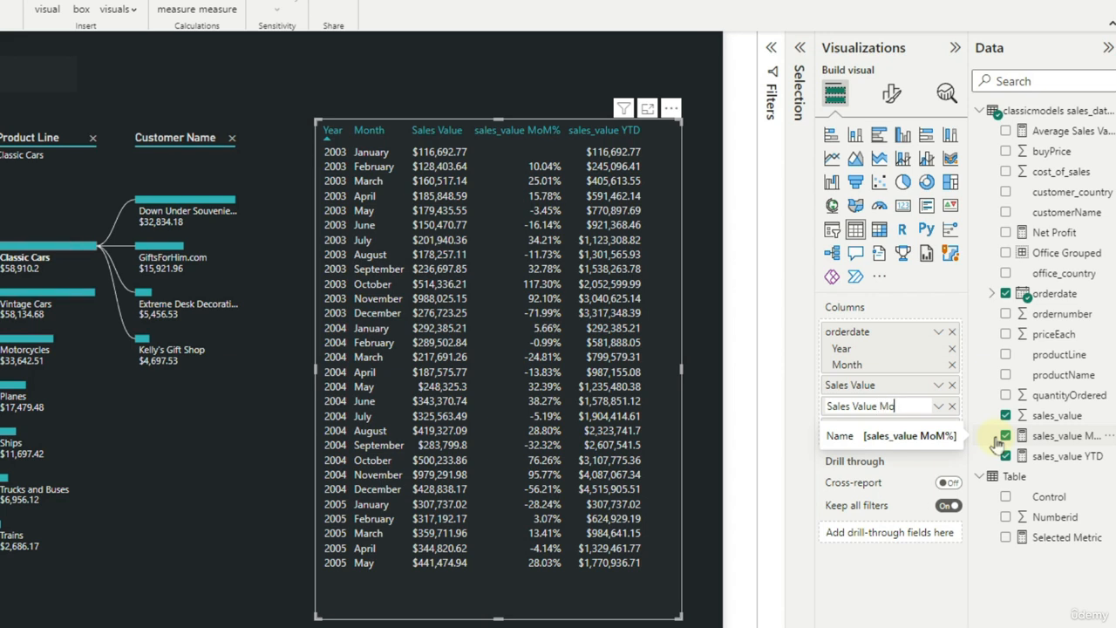
{"action": "type", "text": "M%"}
{"action": "key", "text": "Return"}
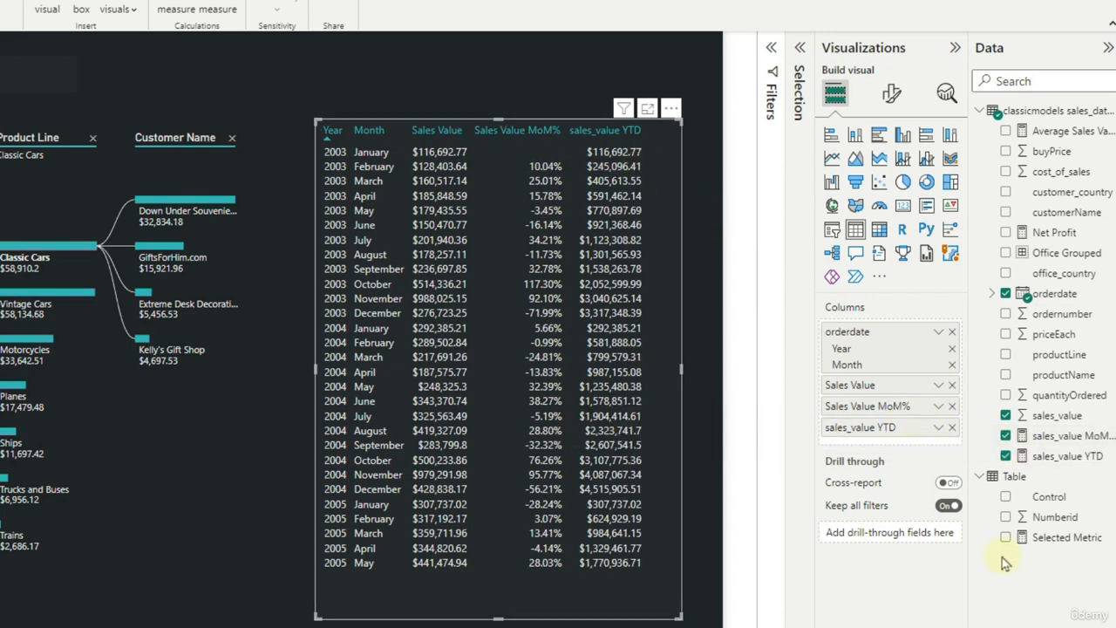
Rename the table's sales_value YTD column as "Sales Value YTD" for this visual, and deselect the table
{"action": "left_click", "coordinate": [938, 427]}
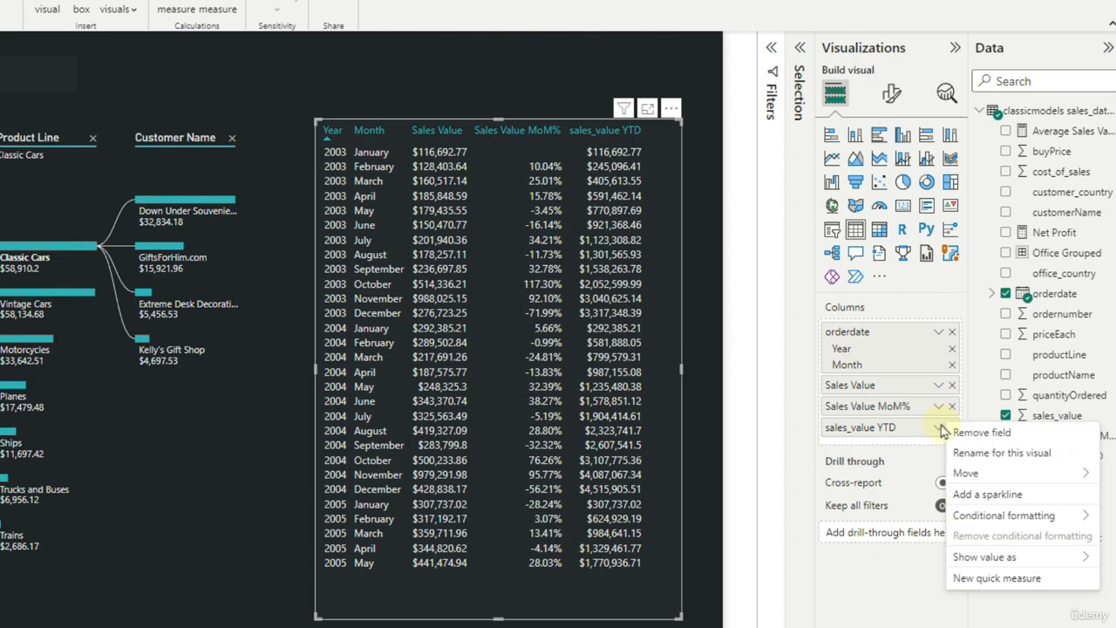
{"action": "left_click", "coordinate": [989, 453]}
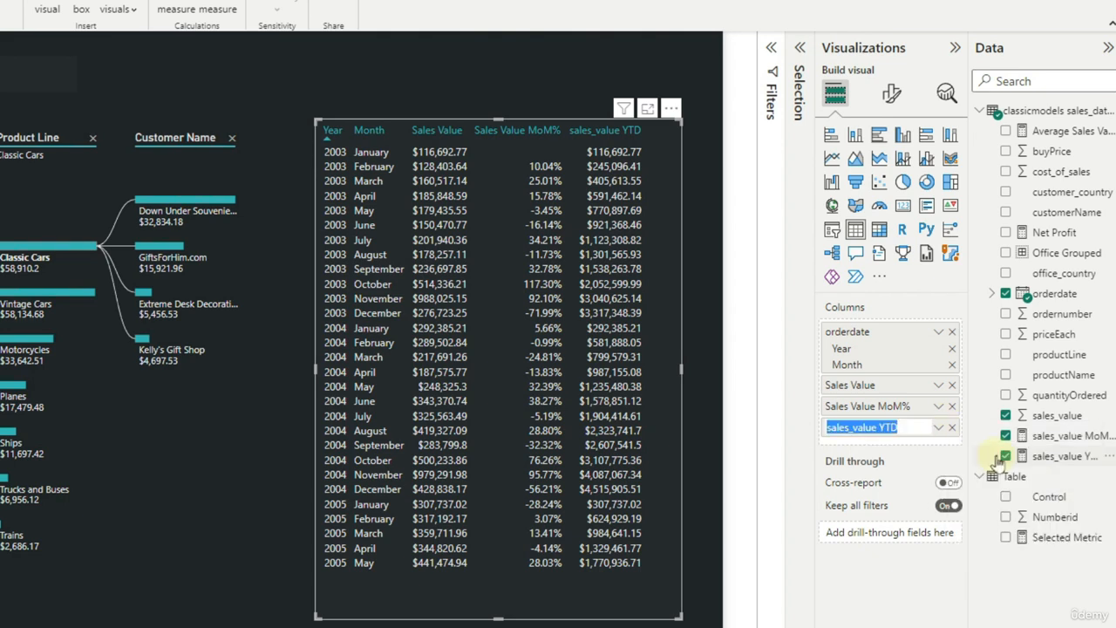
{"action": "type", "text": "Sales"}
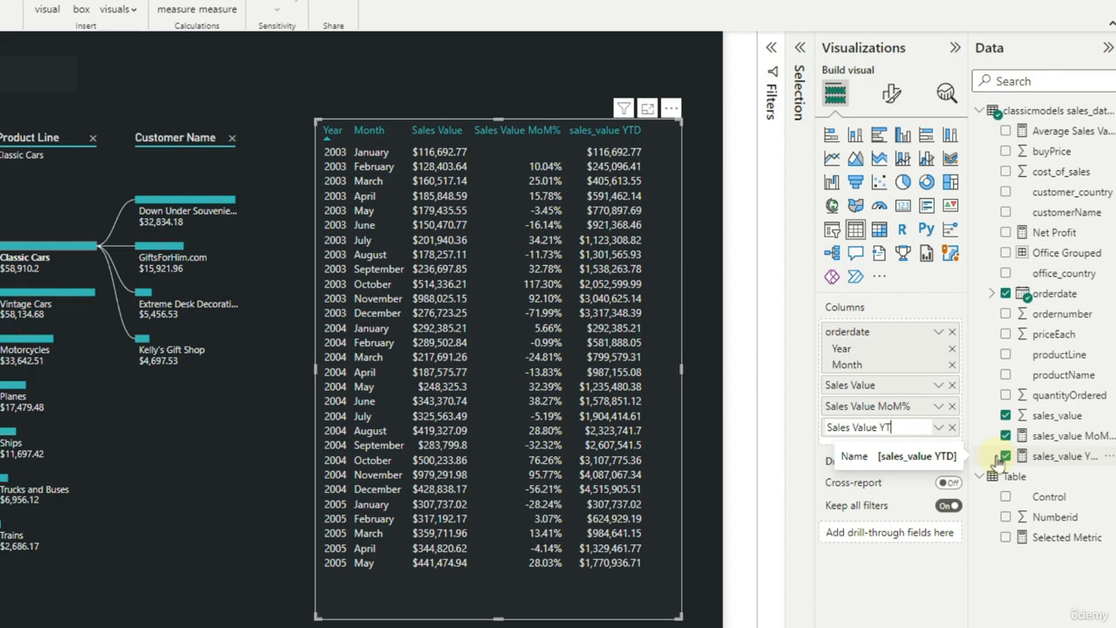
{"action": "key", "text": "Return"}
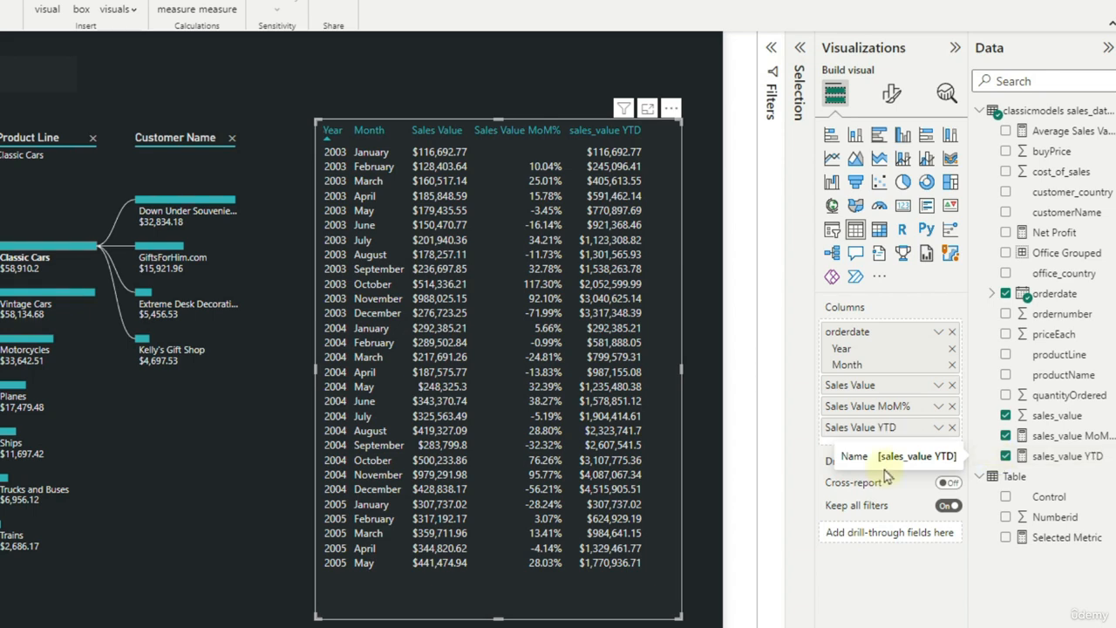
{"action": "left_click", "coordinate": [624, 625]}
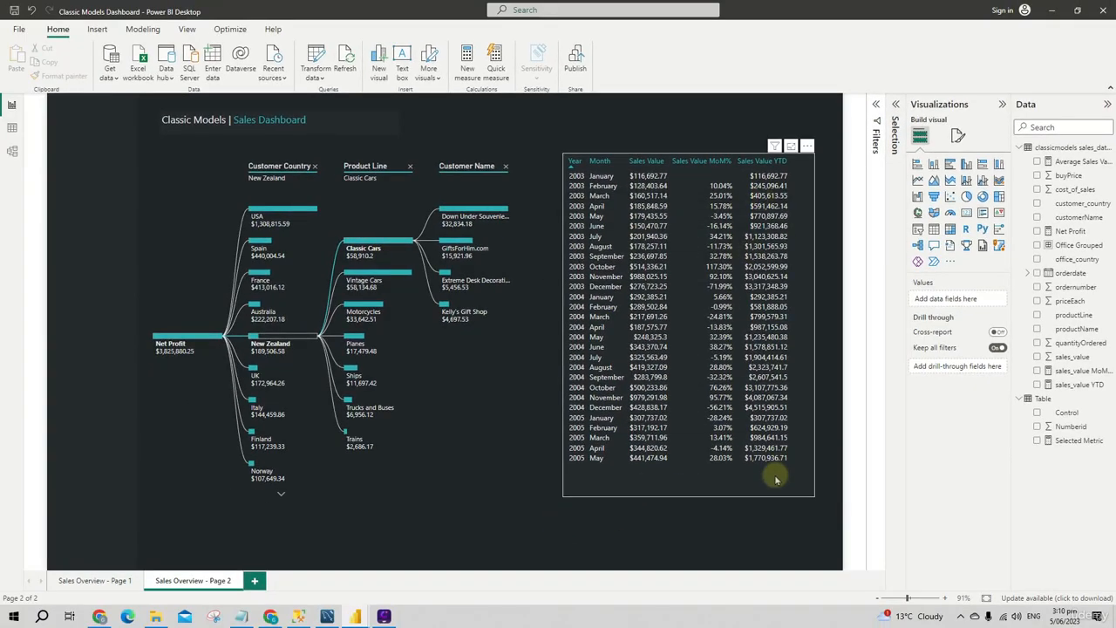
Shrink the sales table to fit closely around its columns and rows, and move it toward the page's right edge
{"action": "left_click", "coordinate": [806, 494]}
{"action": "left_click_drag", "start_coordinate": [811, 491], "coordinate": [791, 480]}
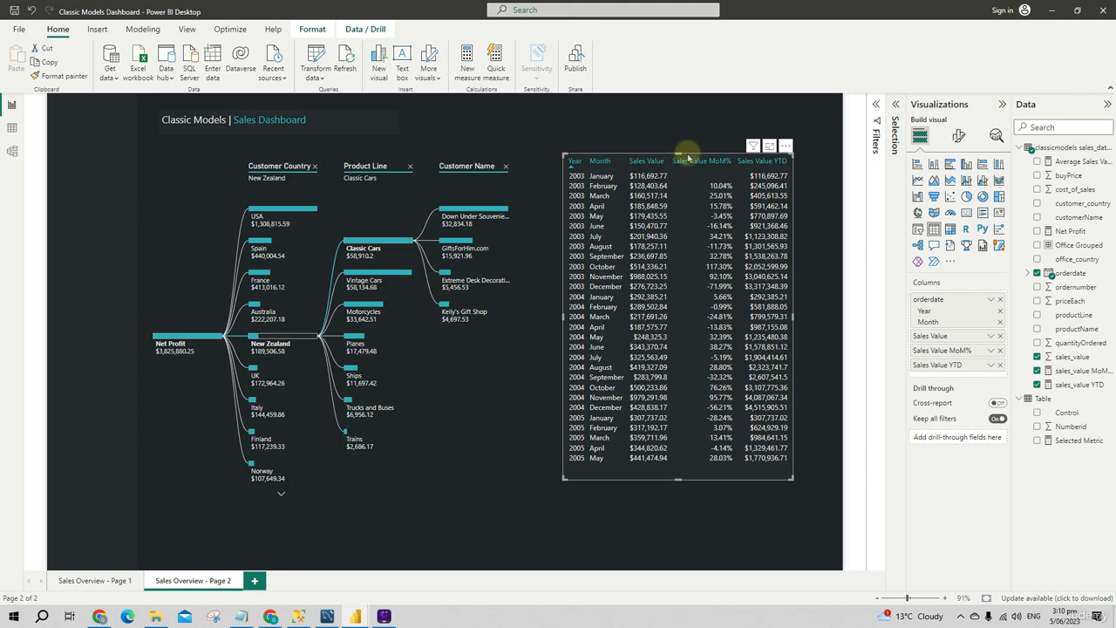
{"action": "left_click_drag", "start_coordinate": [688, 149], "coordinate": [713, 156]}
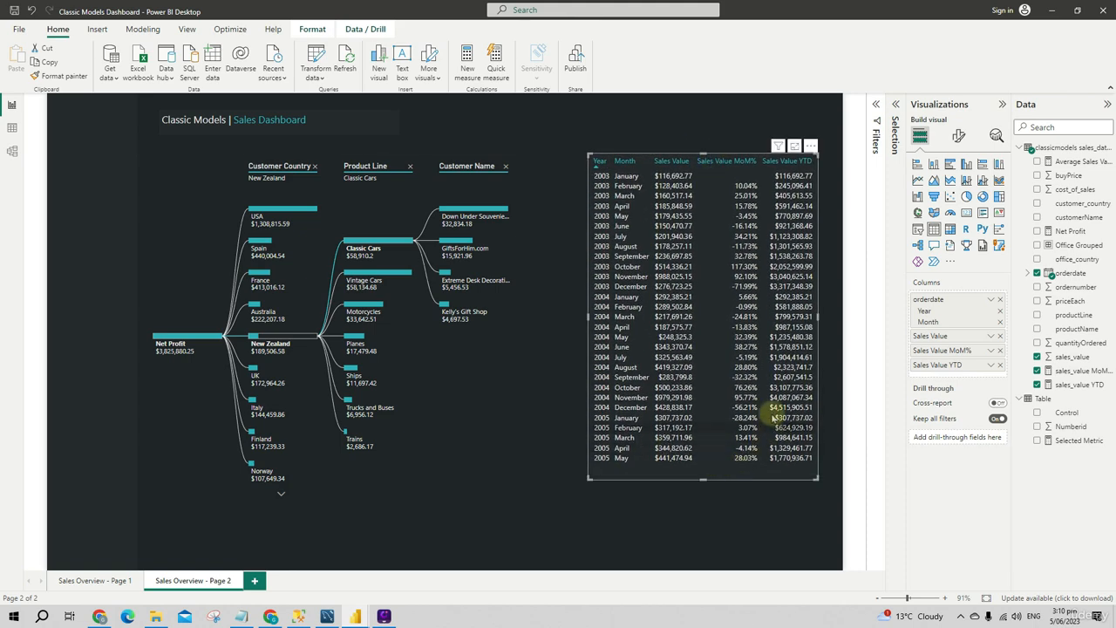
Center the column header text of the sales table
{"action": "left_click", "coordinate": [958, 135]}
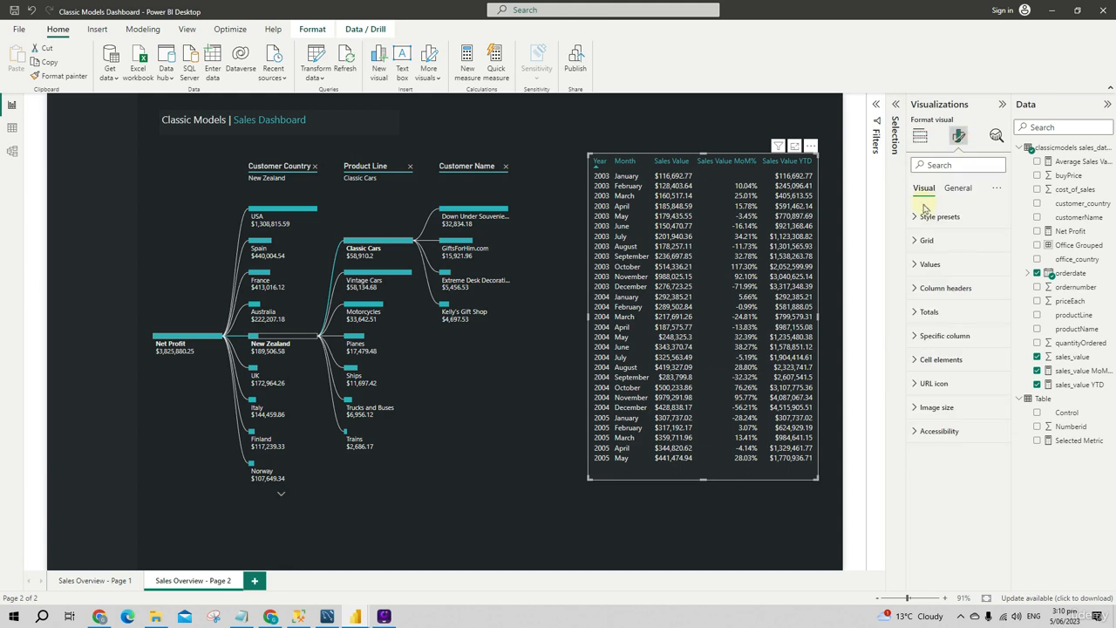
{"action": "left_click", "coordinate": [938, 289]}
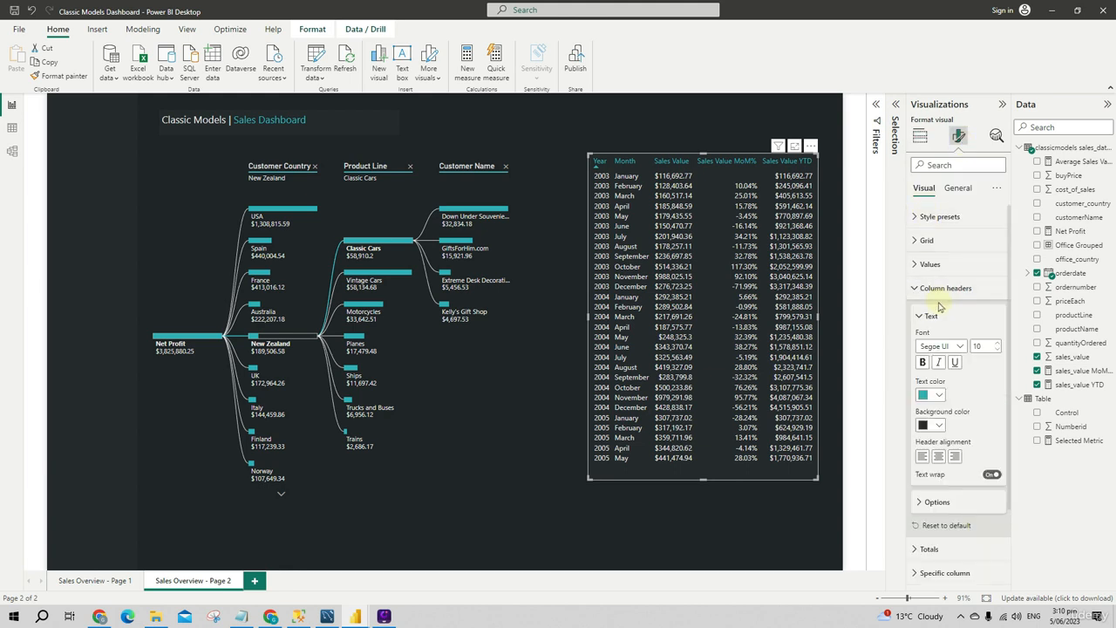
{"action": "left_click", "coordinate": [939, 457]}
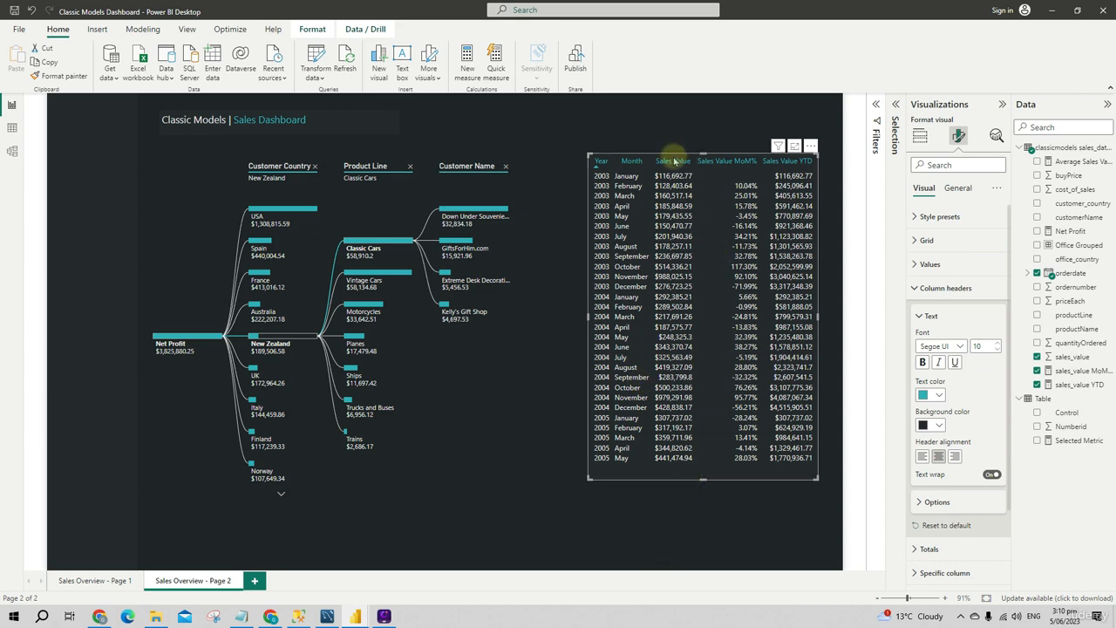
{"action": "left_click", "coordinate": [931, 288]}
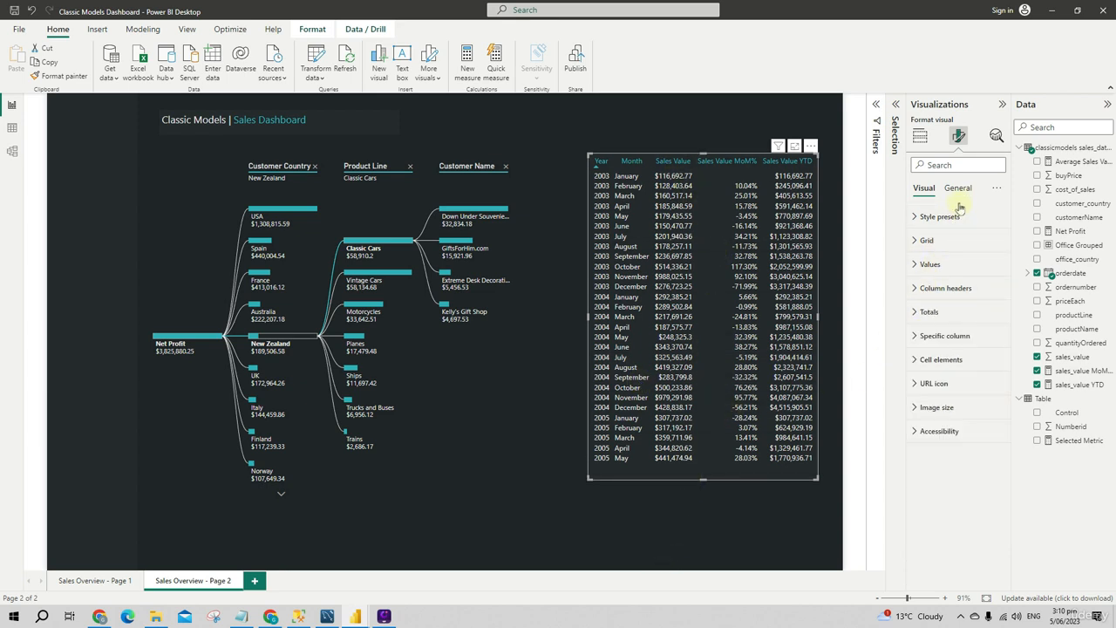
Give the sales table the title "Sales Overview" in light grey text, centered above the columns
{"action": "left_click", "coordinate": [958, 194]}
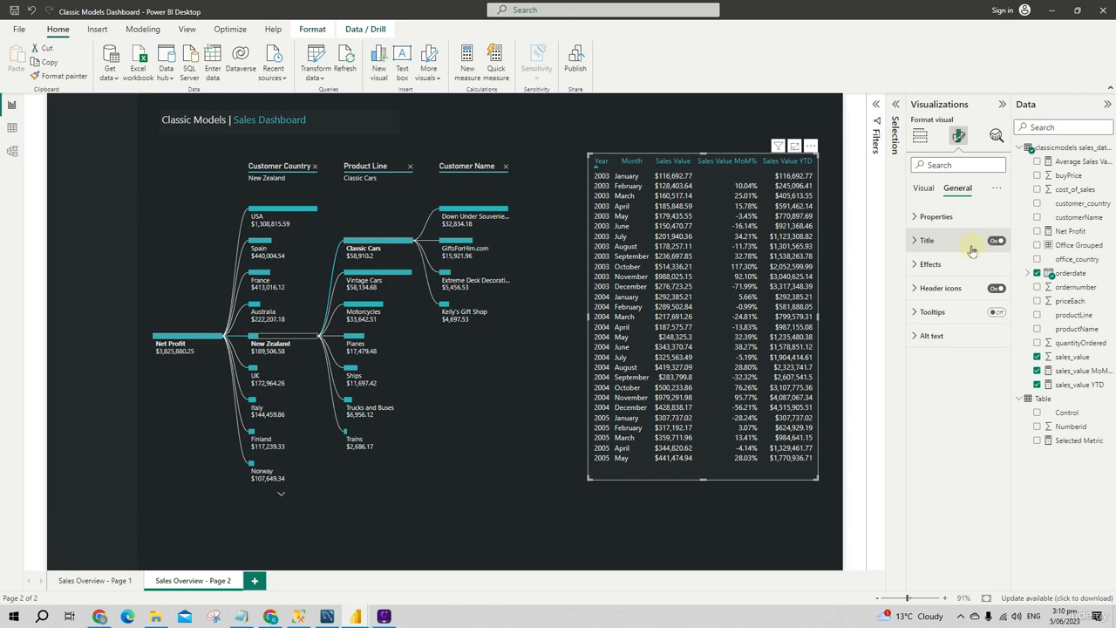
{"action": "left_click", "coordinate": [920, 242]}
{"action": "left_click", "coordinate": [942, 297]}
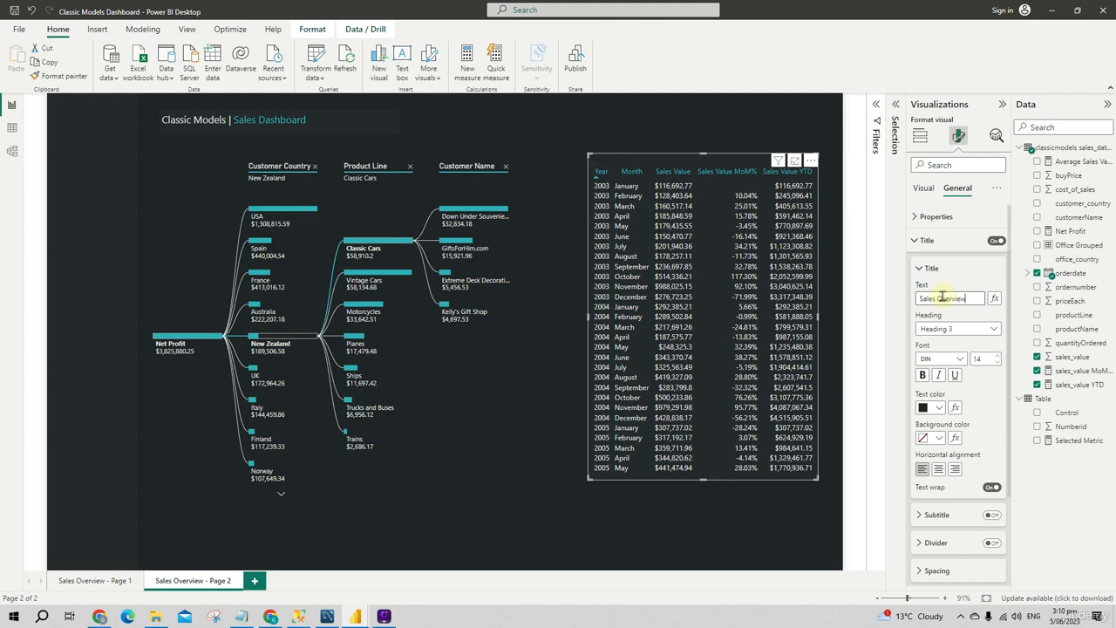
{"action": "left_click", "coordinate": [938, 407]}
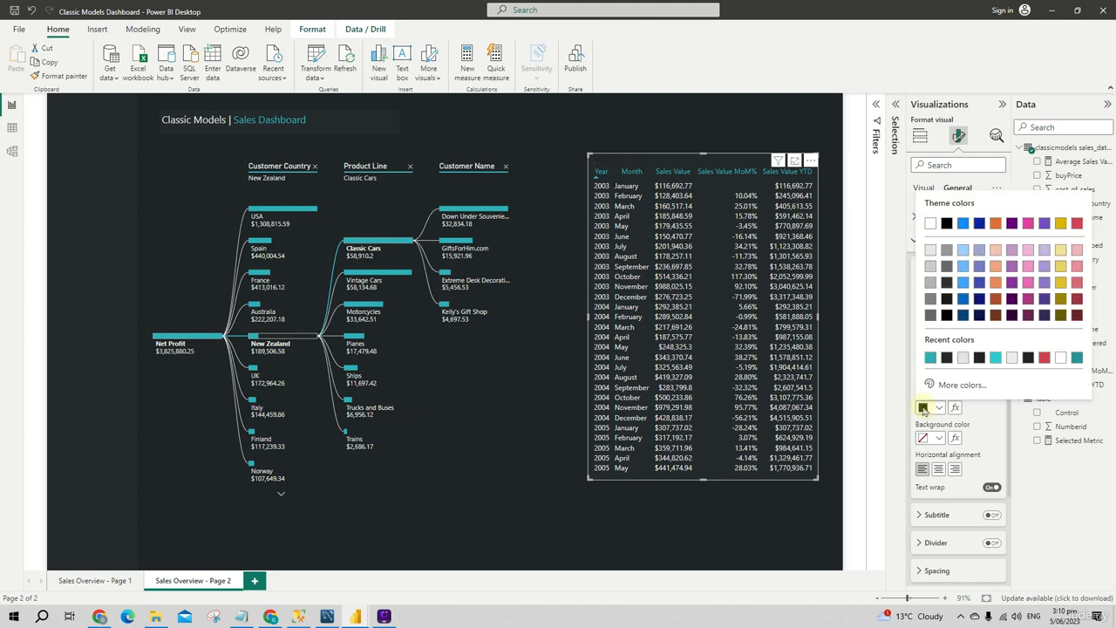
{"action": "left_click", "coordinate": [969, 359]}
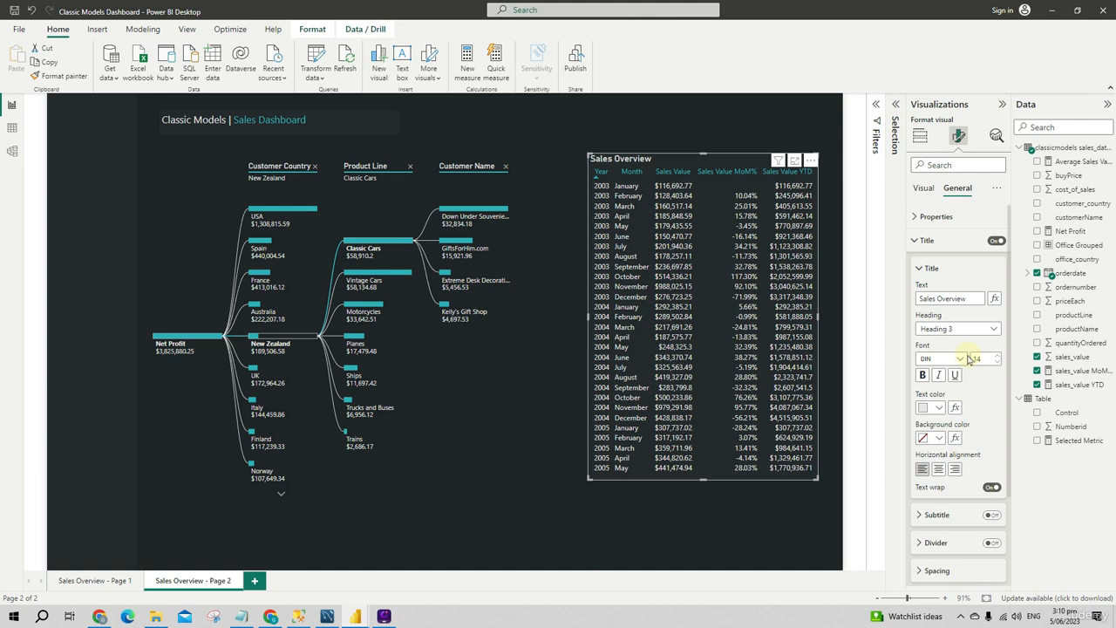
{"action": "left_click", "coordinate": [942, 470]}
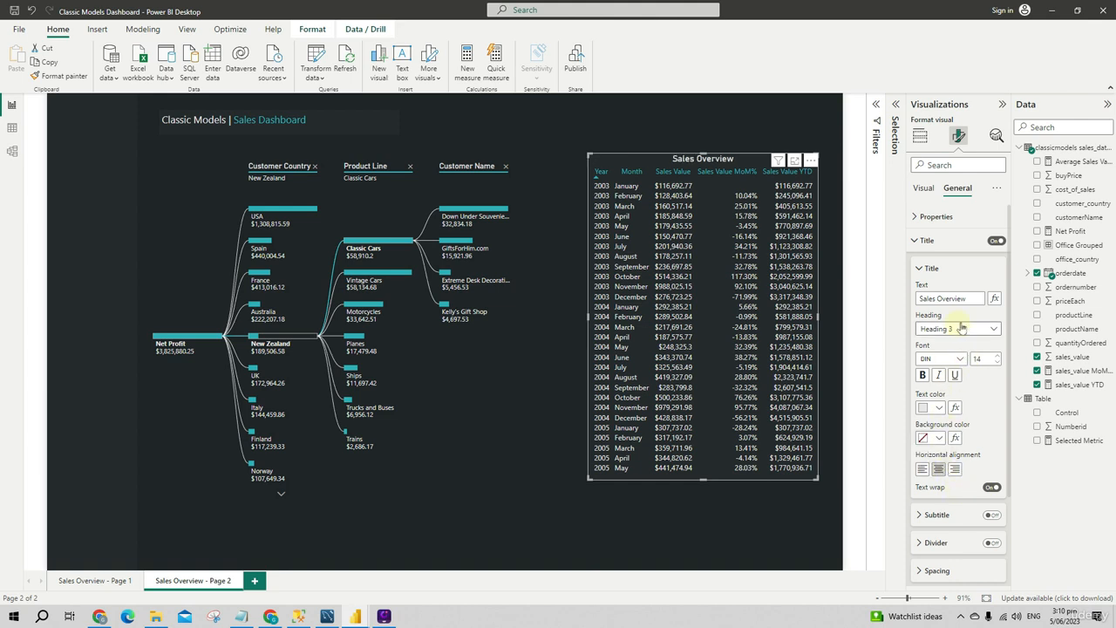
Enable customized spacing for the sales table's title, set the space below the title to 10 px, and deselect the table
{"action": "left_click", "coordinate": [991, 544]}
{"action": "left_click", "coordinate": [991, 543]}
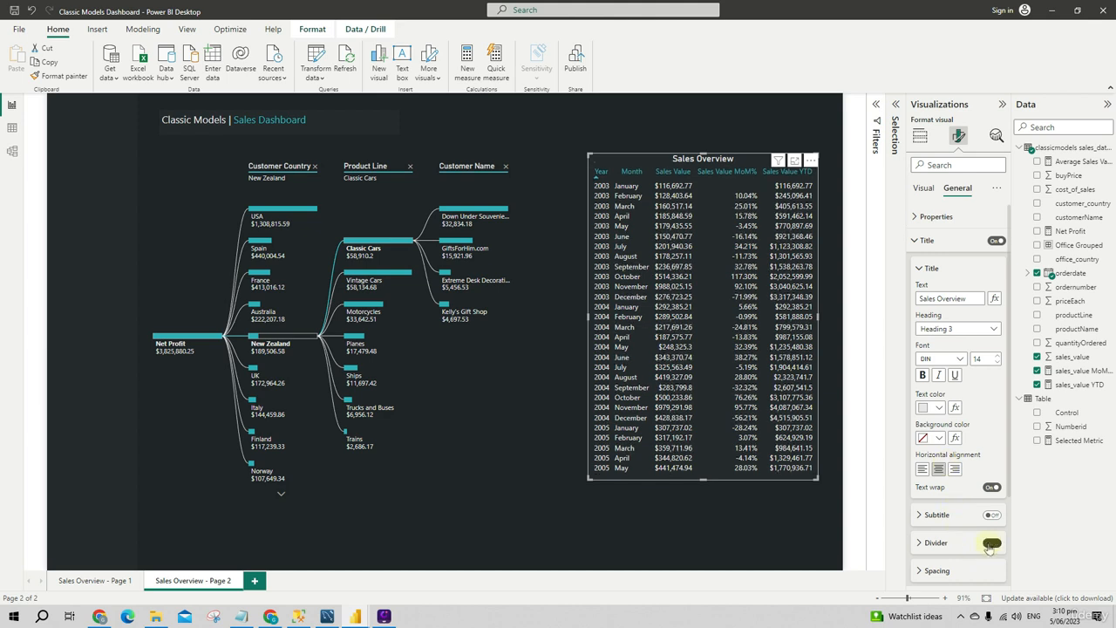
{"action": "scroll", "coordinate": [990, 545], "scroll_direction": "down", "scroll_amount": 3}
{"action": "left_click", "coordinate": [933, 457]}
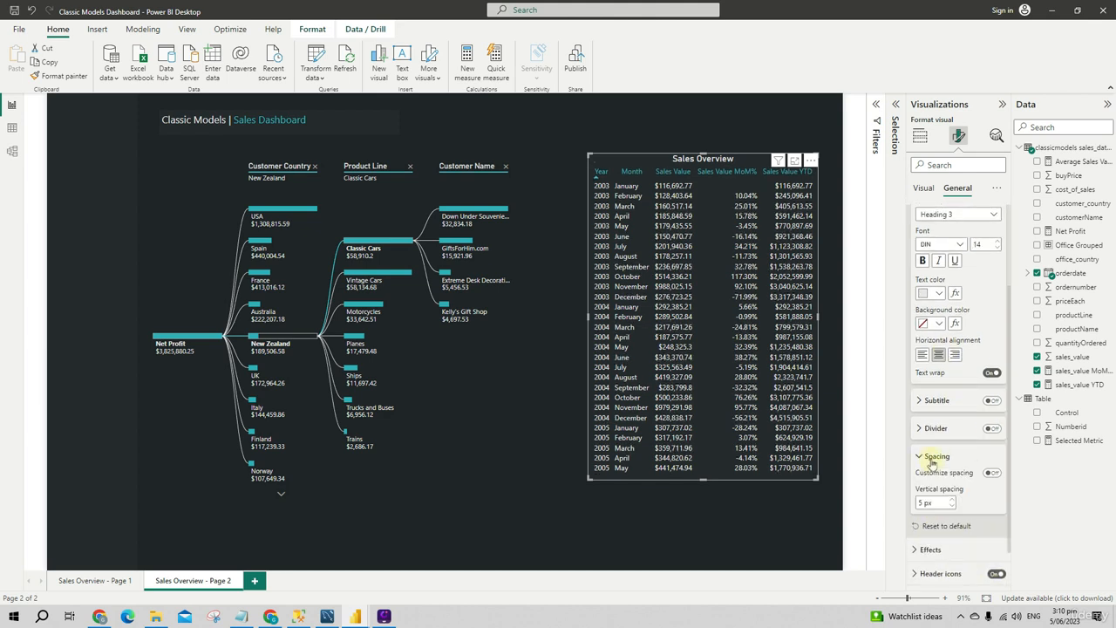
{"action": "left_click", "coordinate": [948, 504]}
{"action": "left_click", "coordinate": [949, 504]}
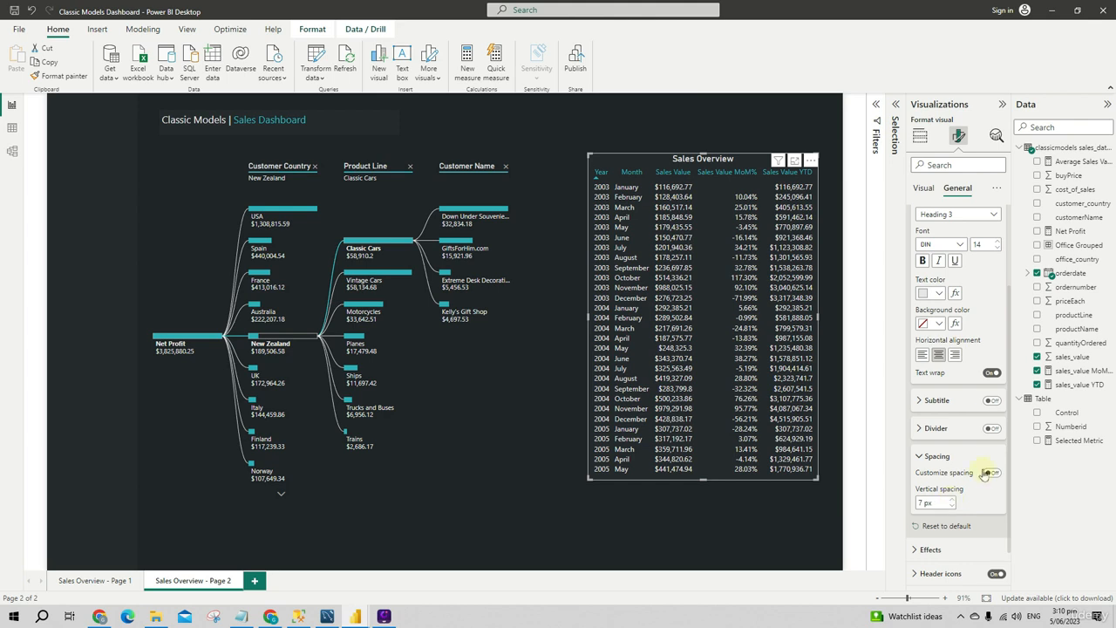
{"action": "left_click", "coordinate": [952, 500]}
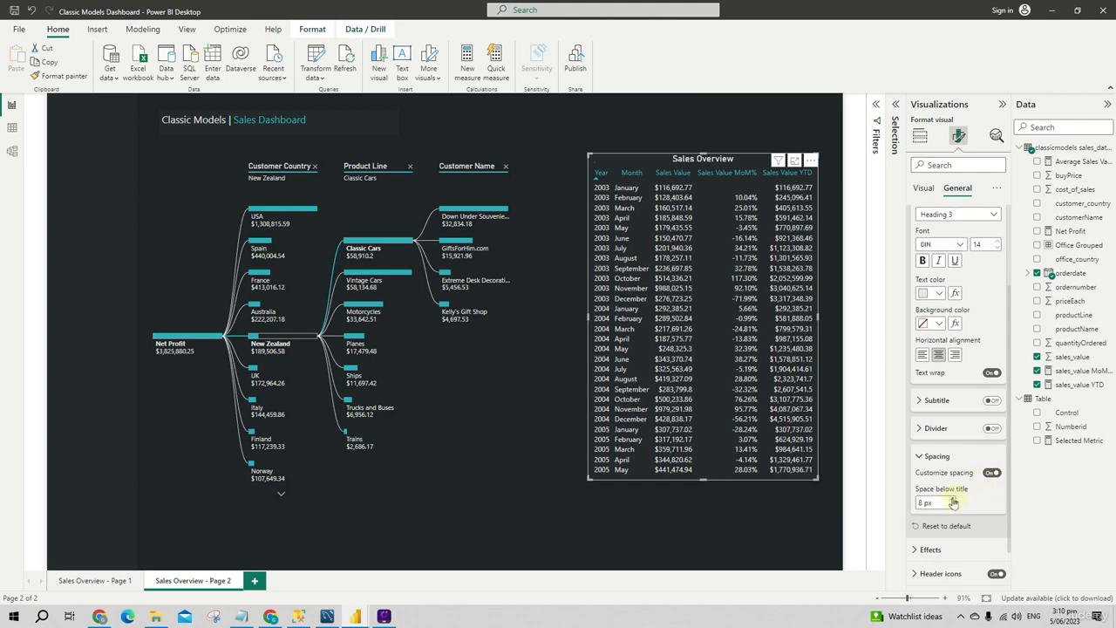
{"action": "left_click", "coordinate": [952, 500]}
{"action": "left_click", "coordinate": [952, 501]}
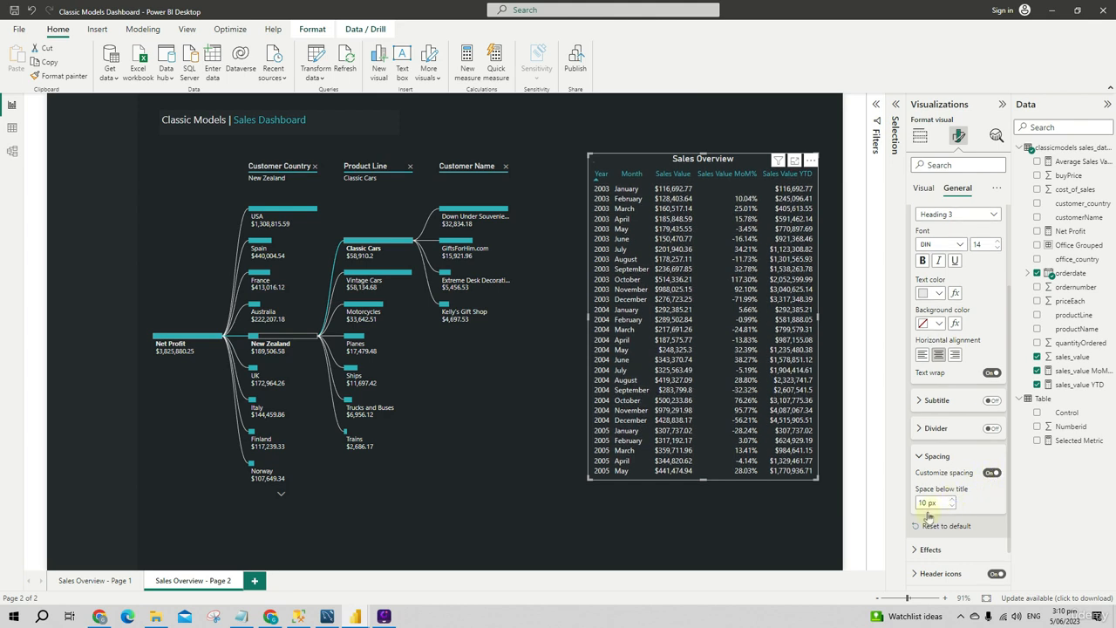
{"action": "left_click", "coordinate": [787, 530]}
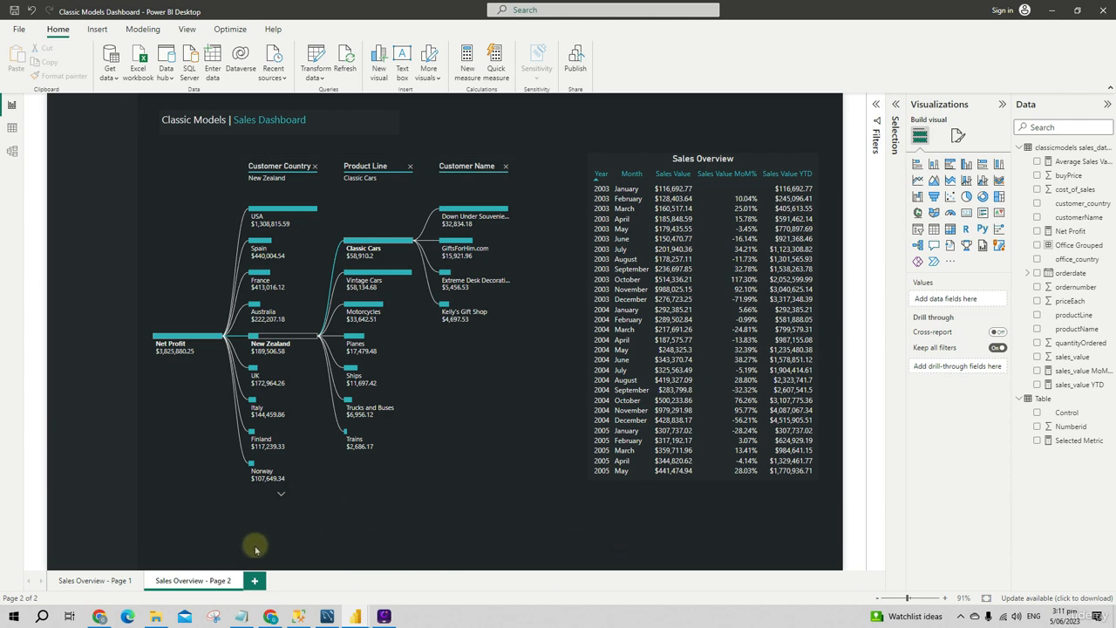
Review the two Sales Overview report pages in turn, ending on Page 1
{"action": "left_click", "coordinate": [81, 580]}
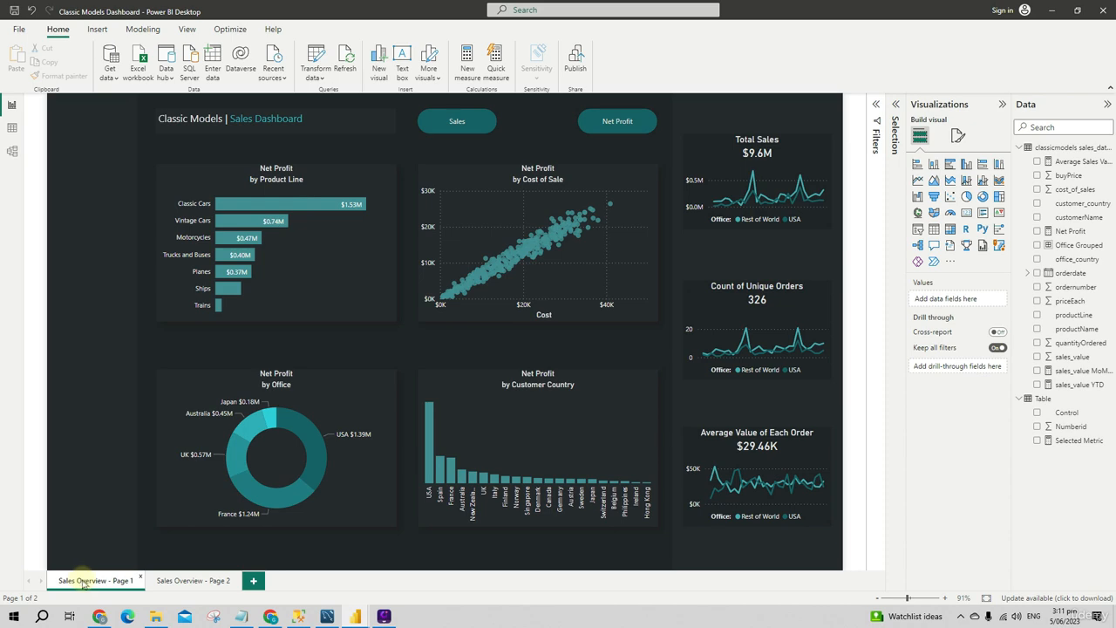
{"action": "left_click", "coordinate": [181, 584]}
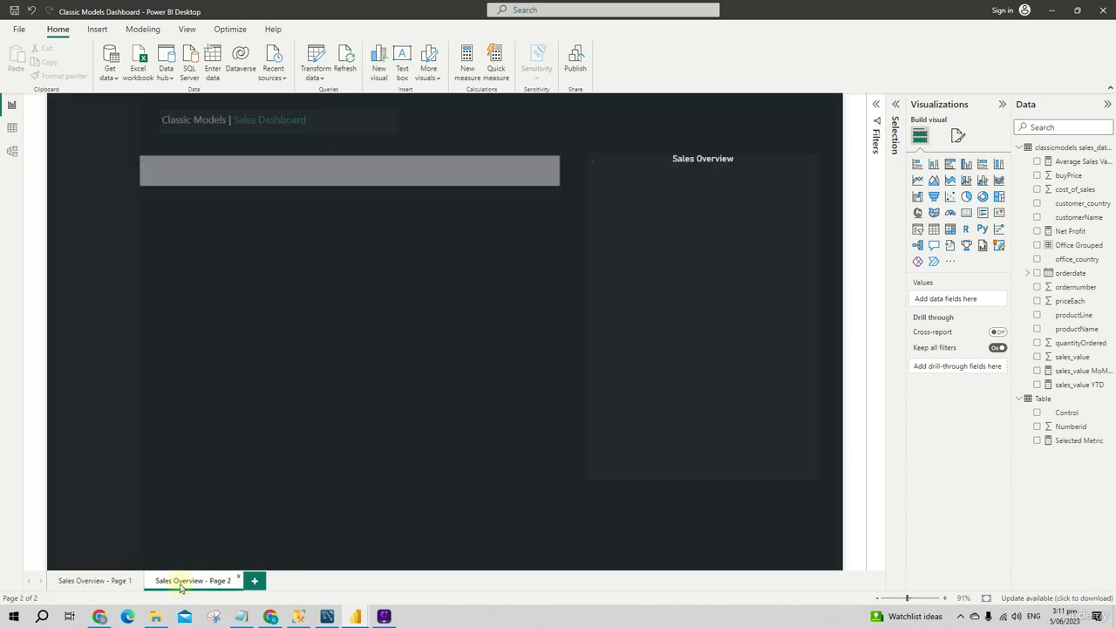
{"action": "left_click", "coordinate": [82, 579]}
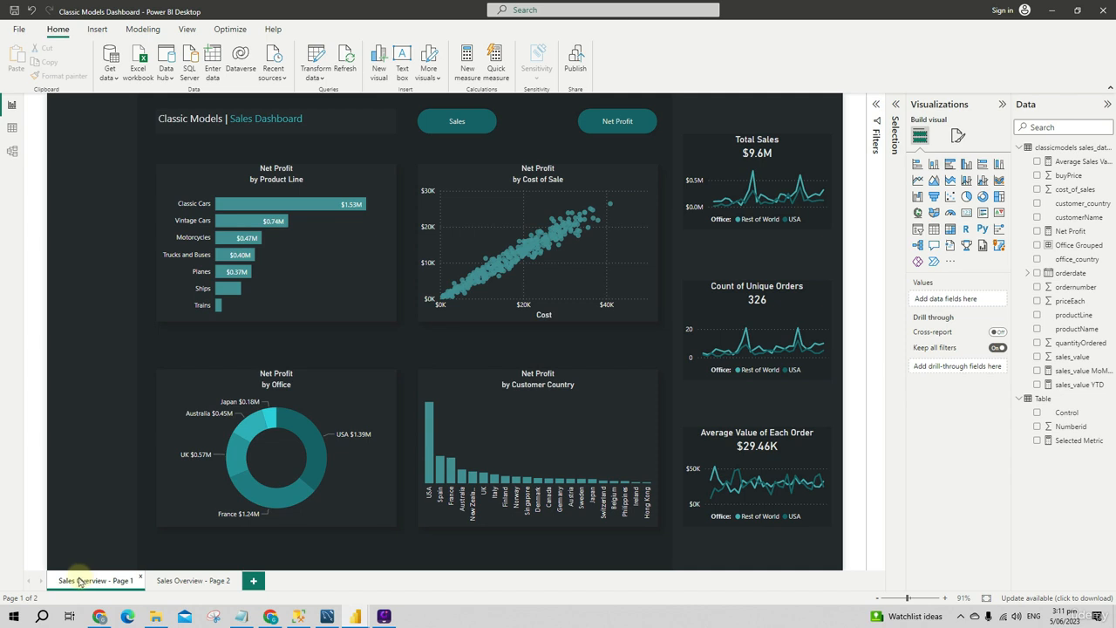